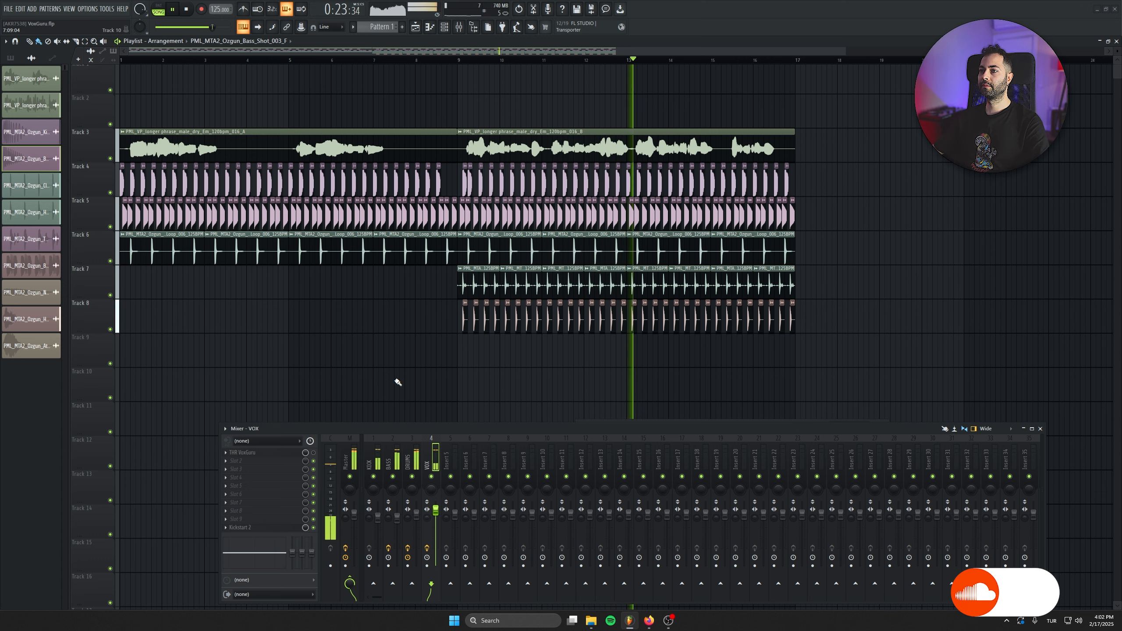
Solo the VOX mixer track, open its THR VoxGuru plugin and move the plugin window higher over the playlist
right_click(432, 476)
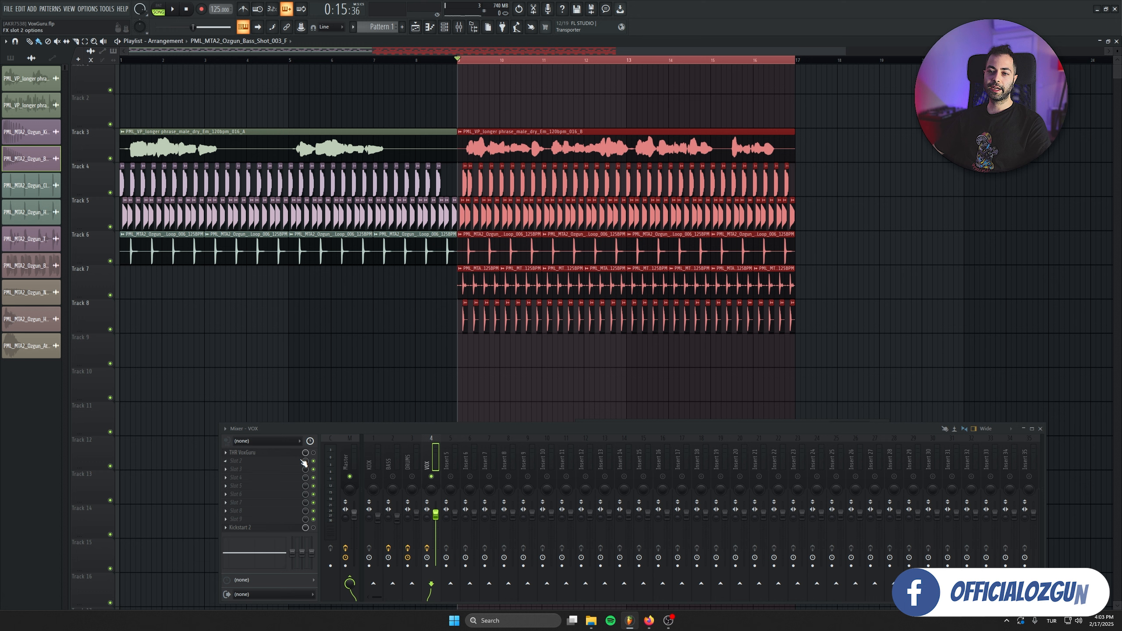
left_click(251, 452)
left_click(260, 302)
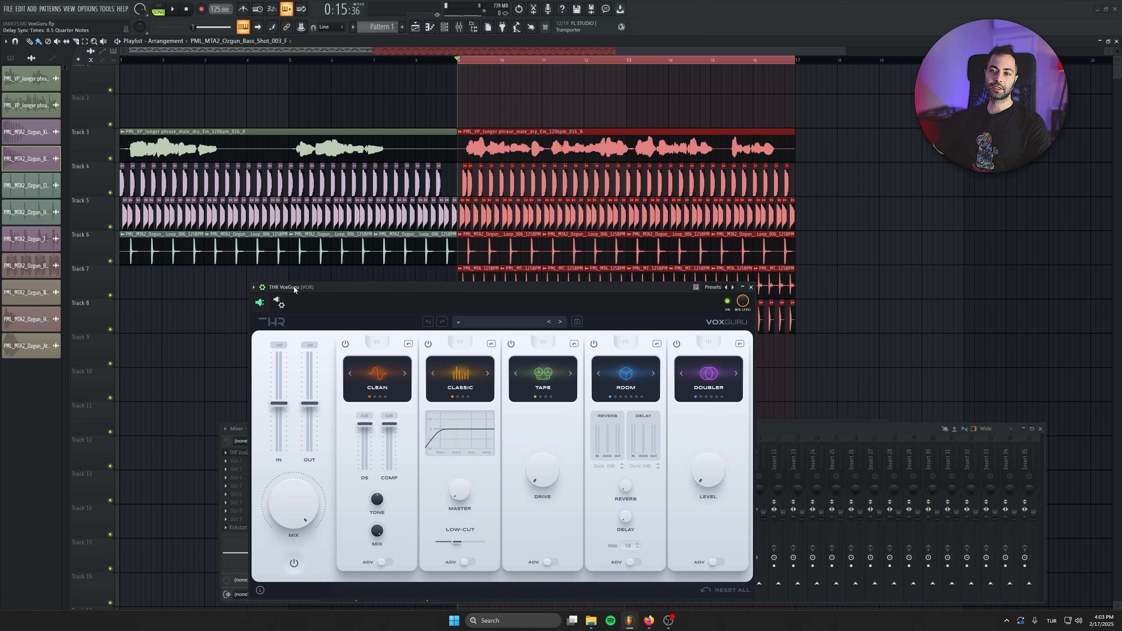
left_click_drag(294, 286, 309, 187)
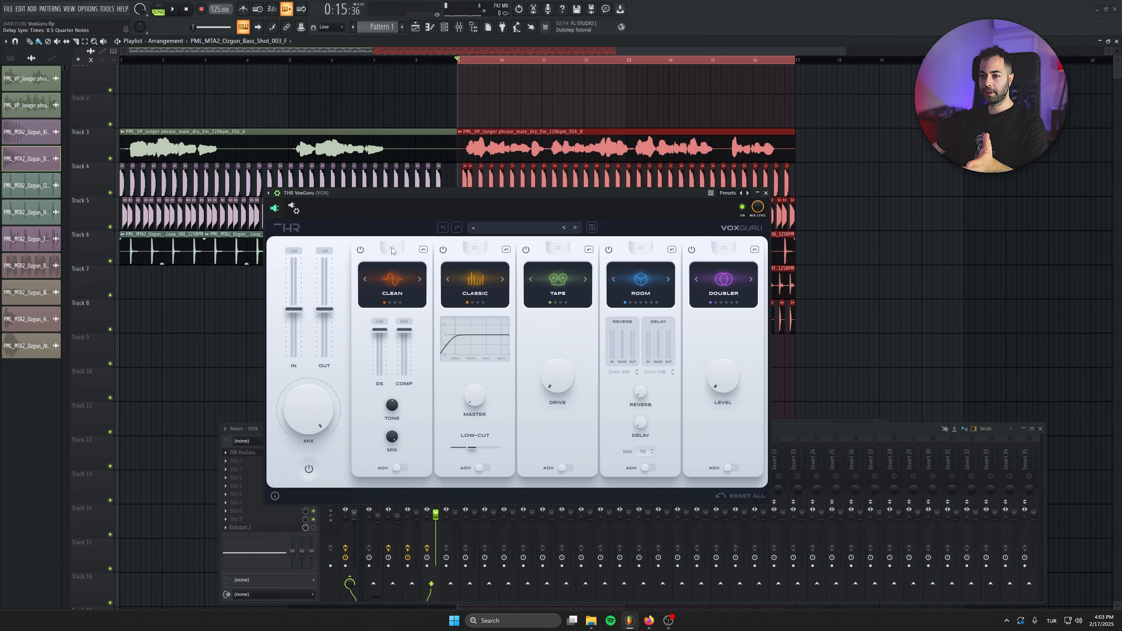
left_click_drag(404, 196, 393, 175)
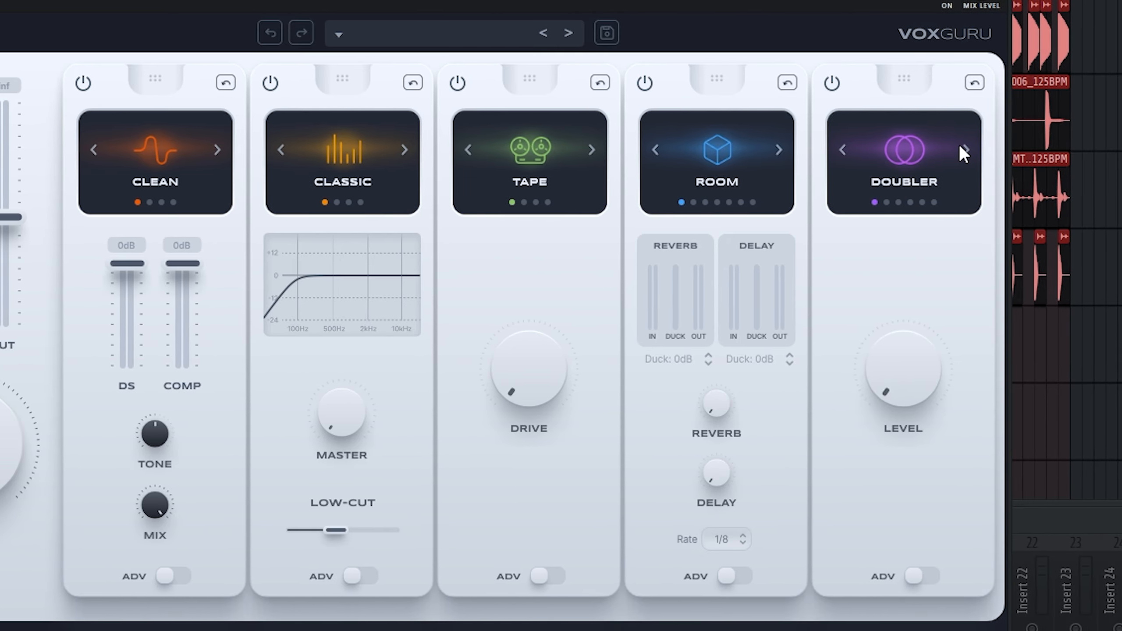
Browse the effect types of the Doubler module and switch it to Harmony
left_click(1117, 149)
left_click(967, 149)
left_click(967, 149)
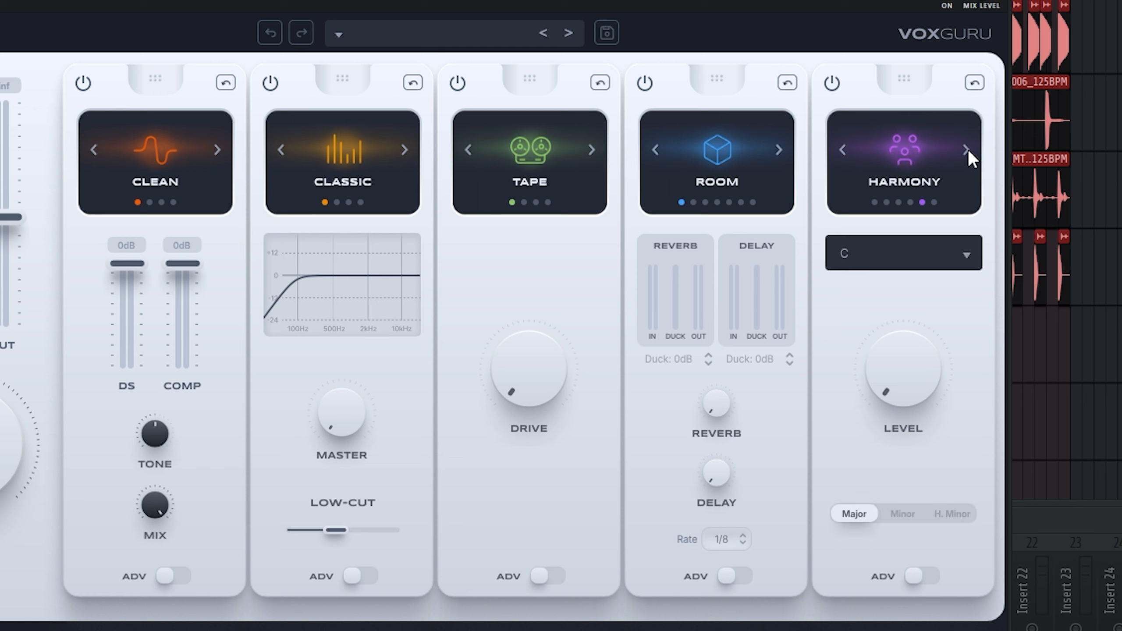
left_click(967, 149)
left_click(967, 149)
left_click(842, 149)
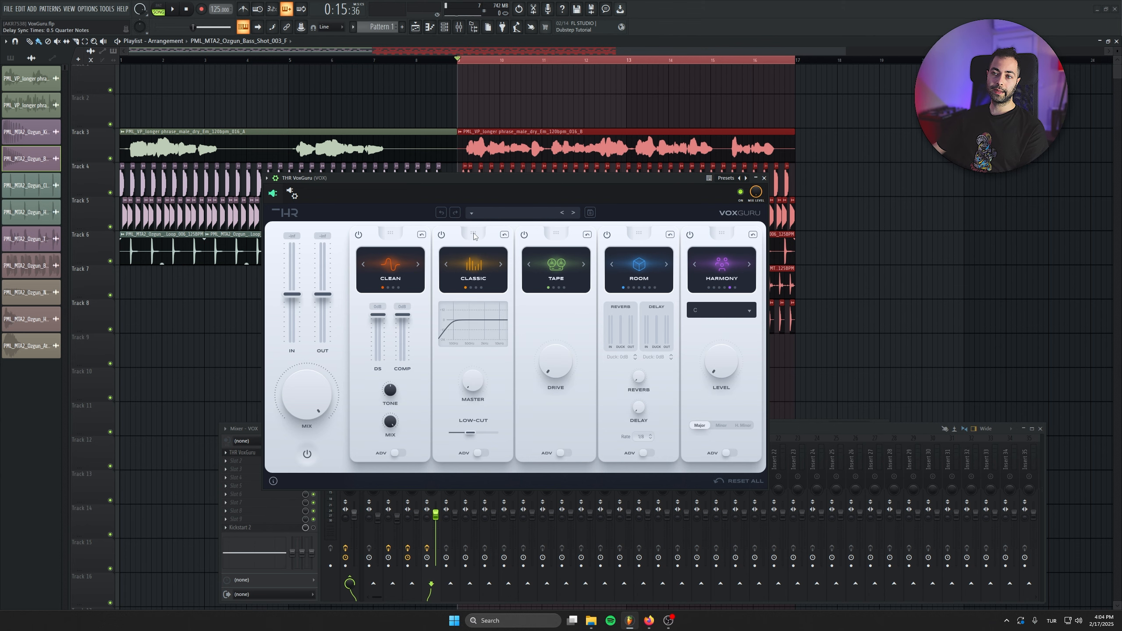
Swap the Clean and Classic modules in the chain and put them back in their original order
left_click_drag(155, 78, 344, 94)
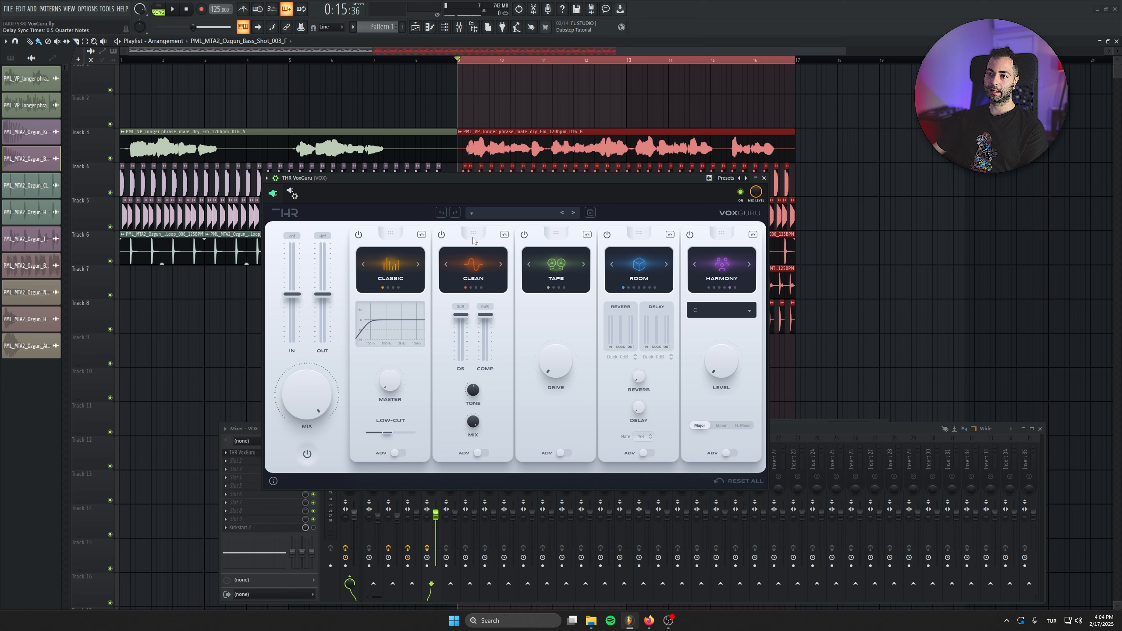
left_click_drag(476, 236, 391, 234)
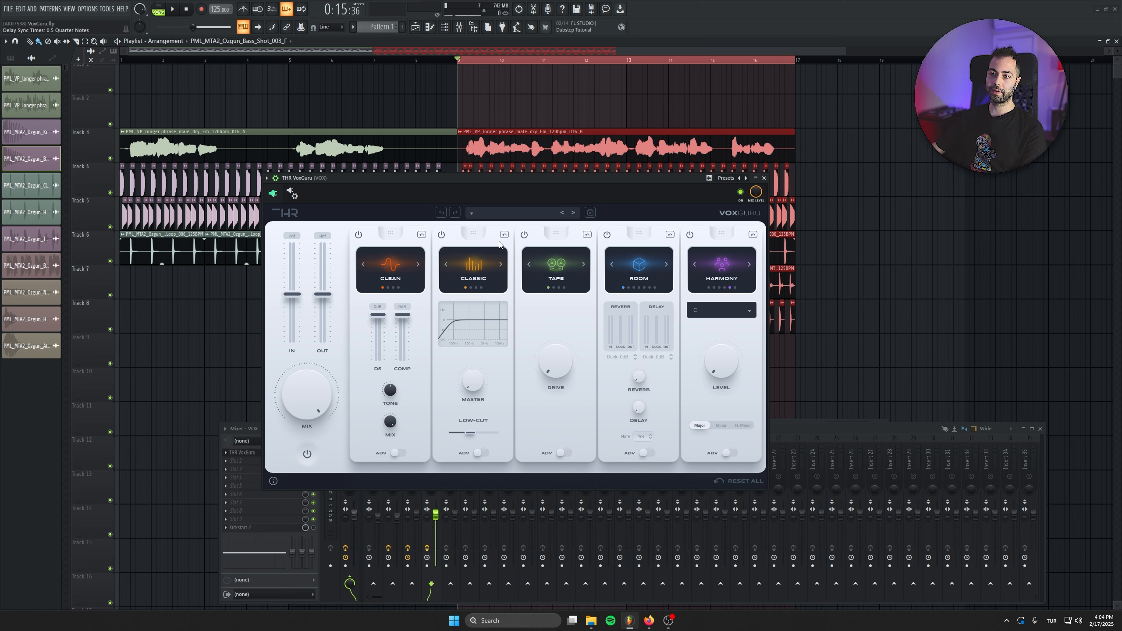
Turn off the Classic, Tape, Room and Harmony modules so only the Clean module stays active
left_click_drag(466, 177, 454, 181)
left_click(433, 243)
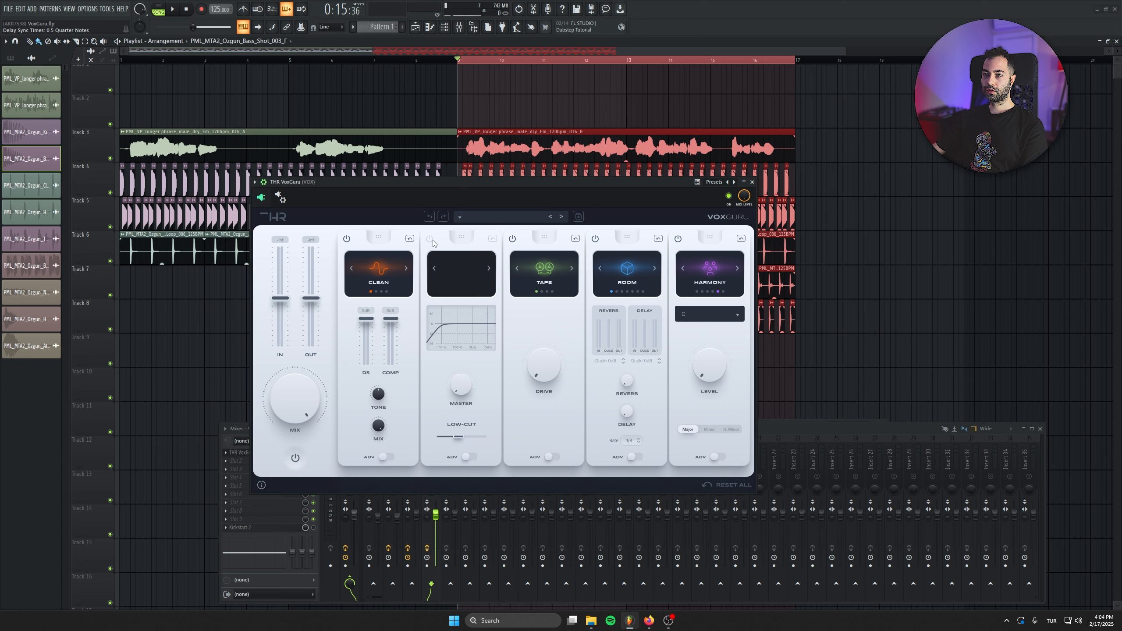
left_click(512, 239)
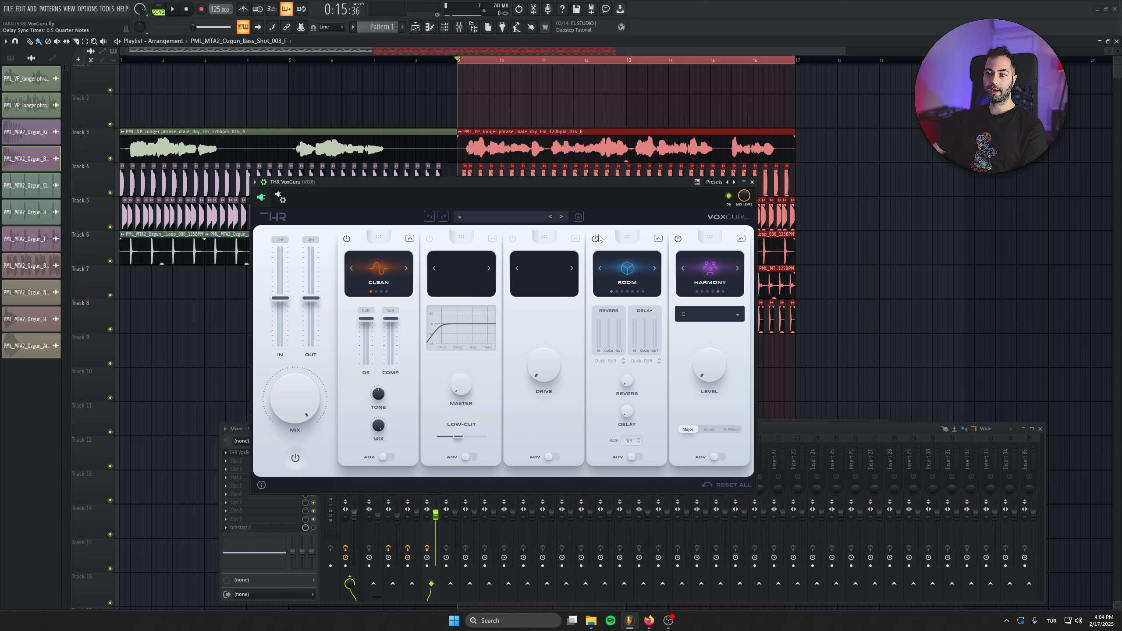
left_click(595, 239)
left_click(677, 239)
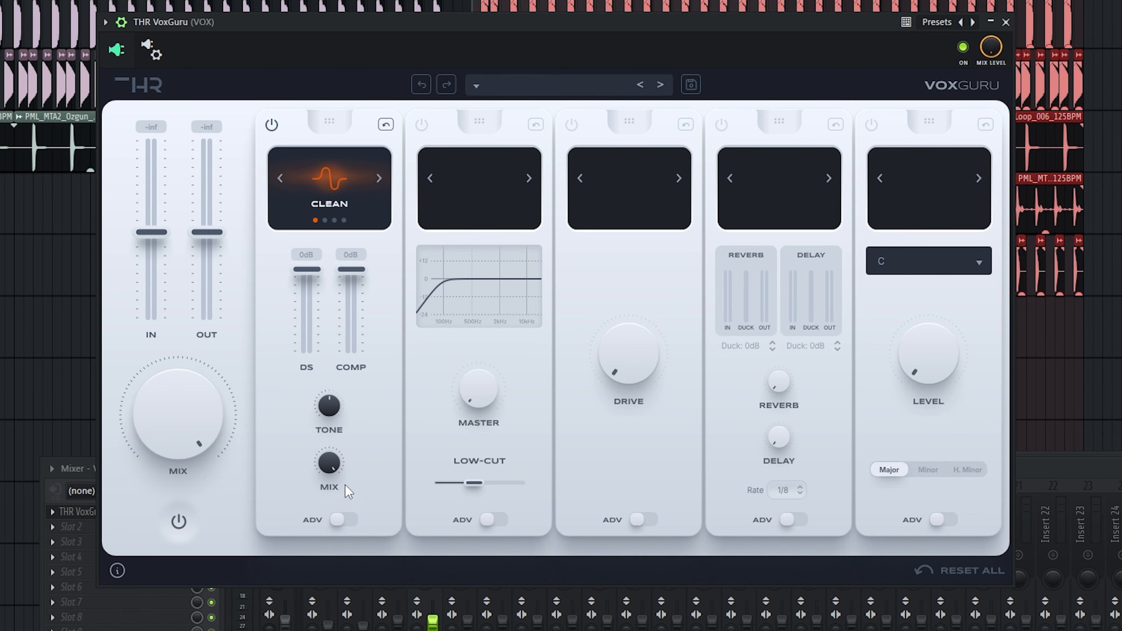
Check the Clean module's advanced controls, browse its compressor types and switch it to Tube
left_click(387, 457)
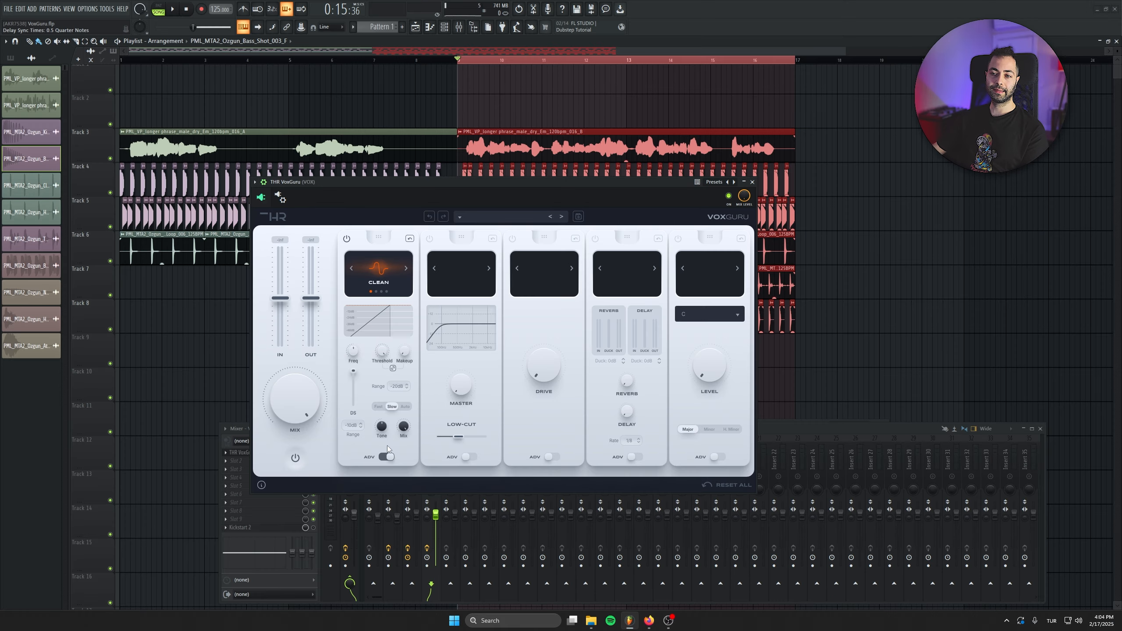
left_click(384, 457)
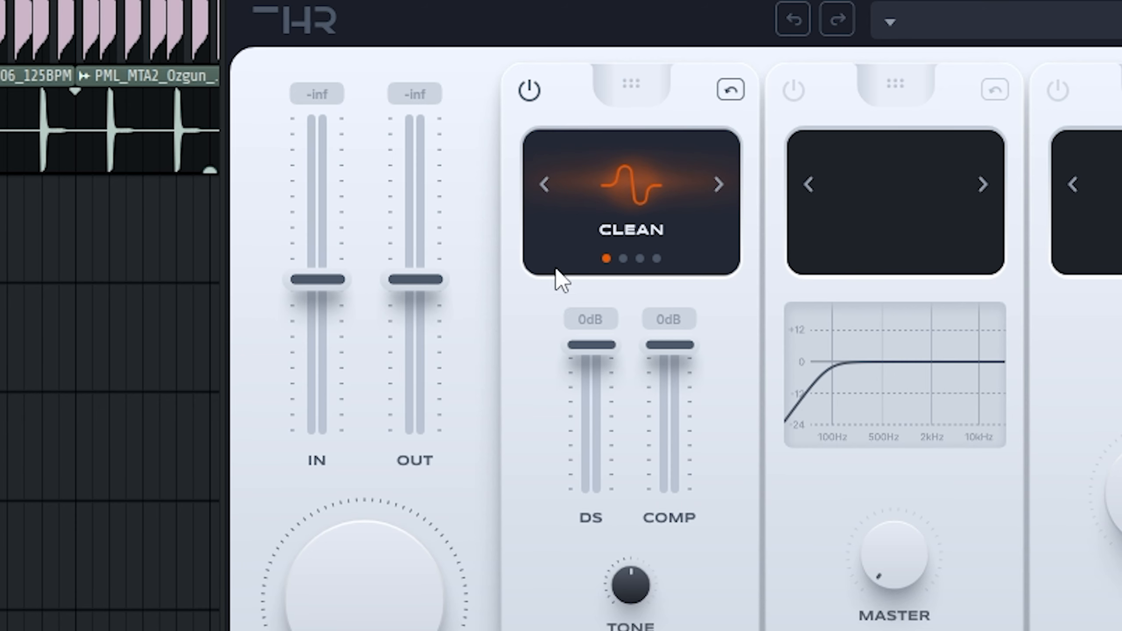
left_click(718, 194)
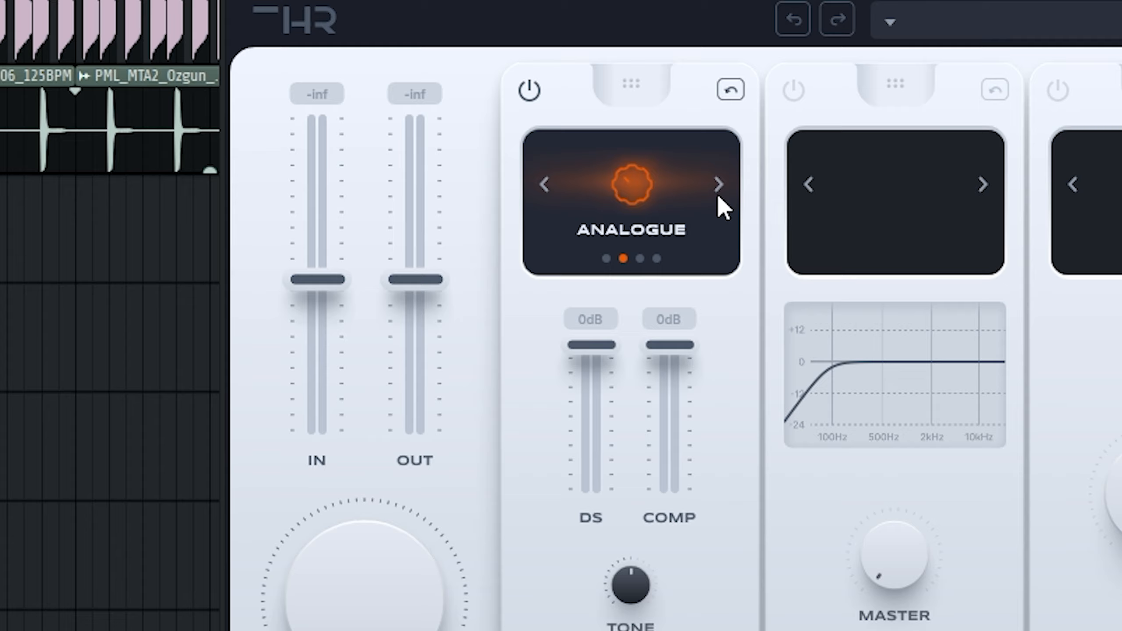
left_click(718, 195)
left_click(718, 195)
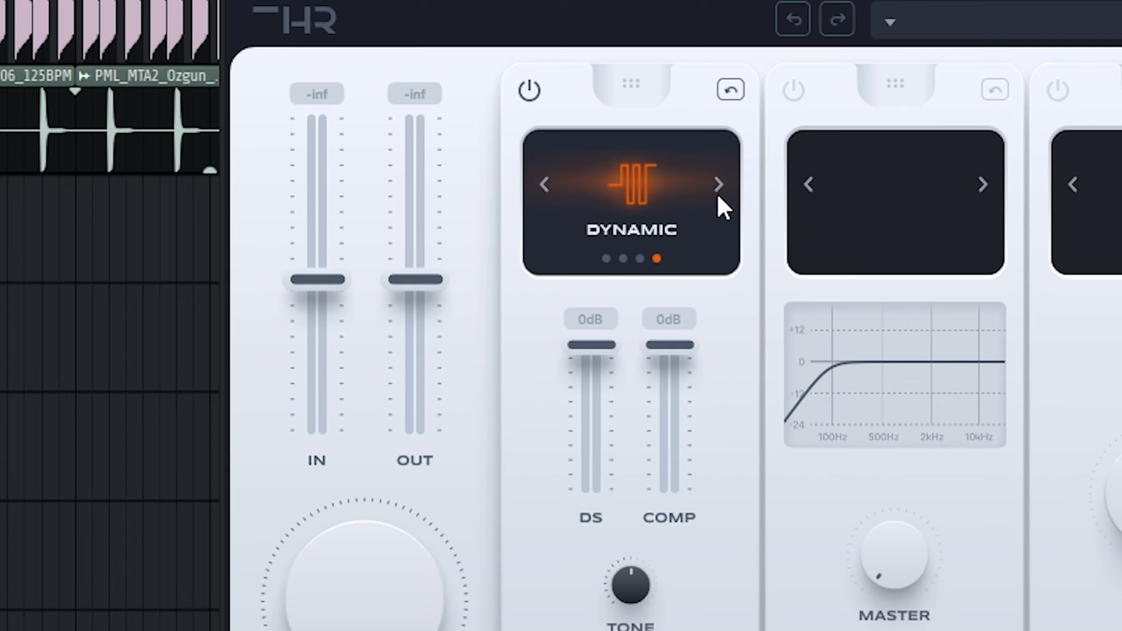
left_click(718, 194)
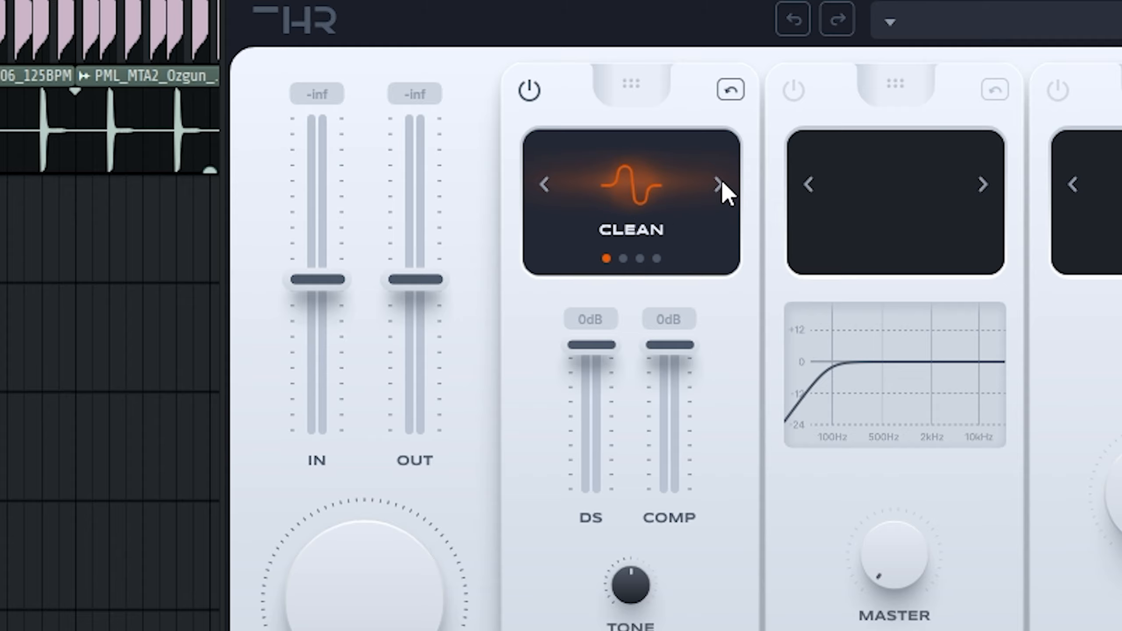
left_click(717, 191)
left_click(717, 191)
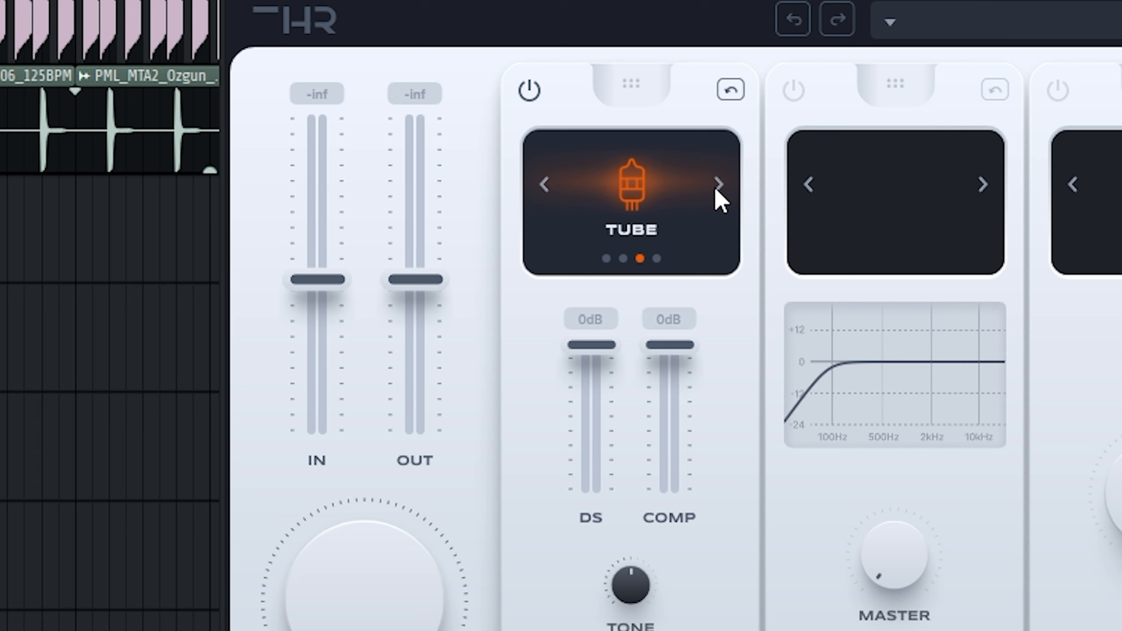
left_click(553, 191)
left_click(553, 192)
left_click(553, 192)
left_click(553, 192)
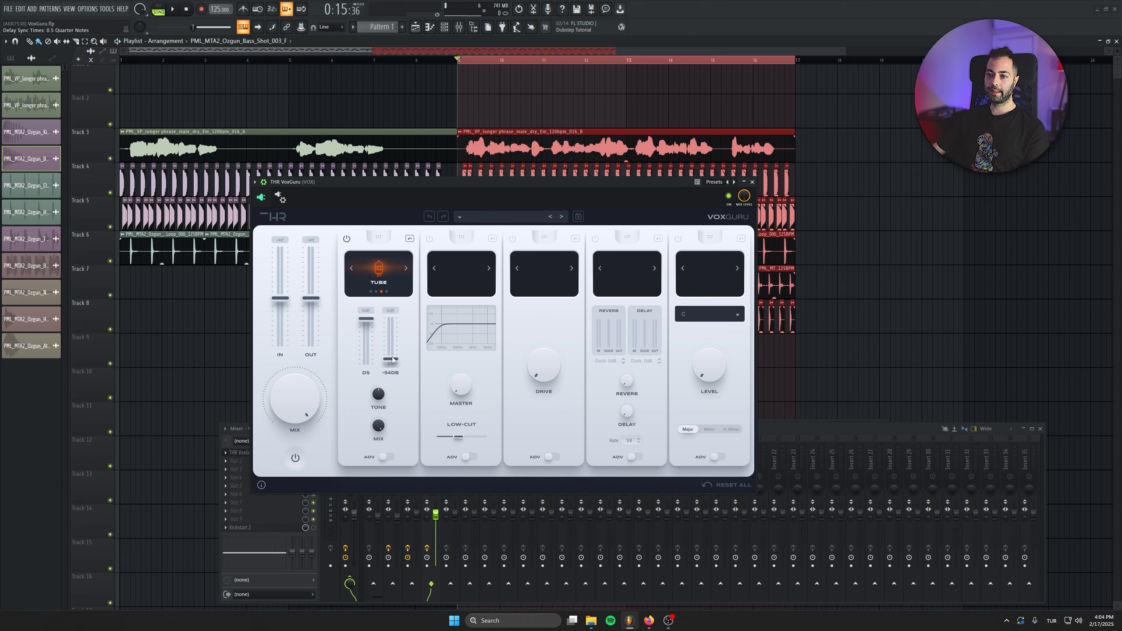
Adjust the Tube module's Comp slider to slightly above -22 dB while the vocal loop plays
left_click_drag(393, 359, 400, 335)
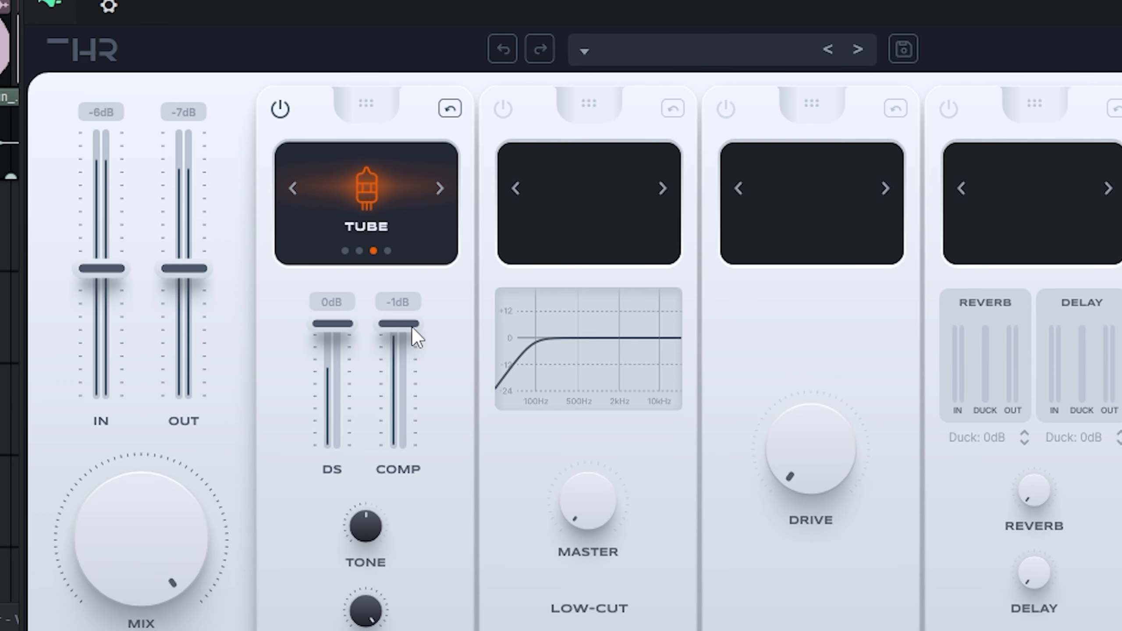
left_click_drag(396, 319, 393, 336)
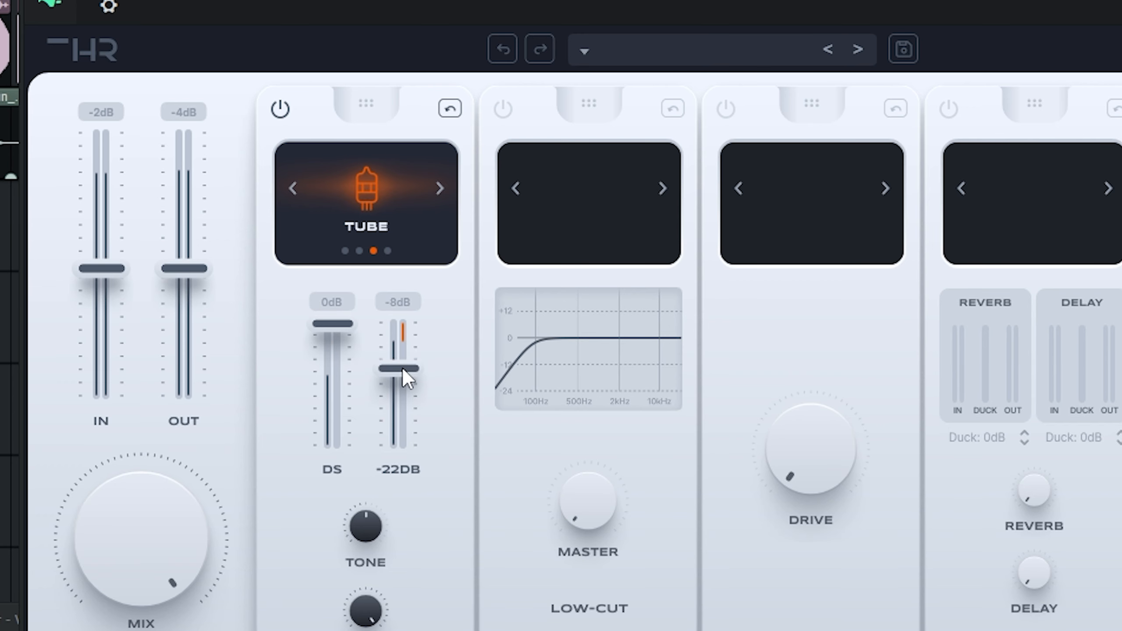
mouse_move(406, 378)
left_mouse_down()
mouse_move(404, 417)
mouse_move(404, 362)
left_mouse_up()
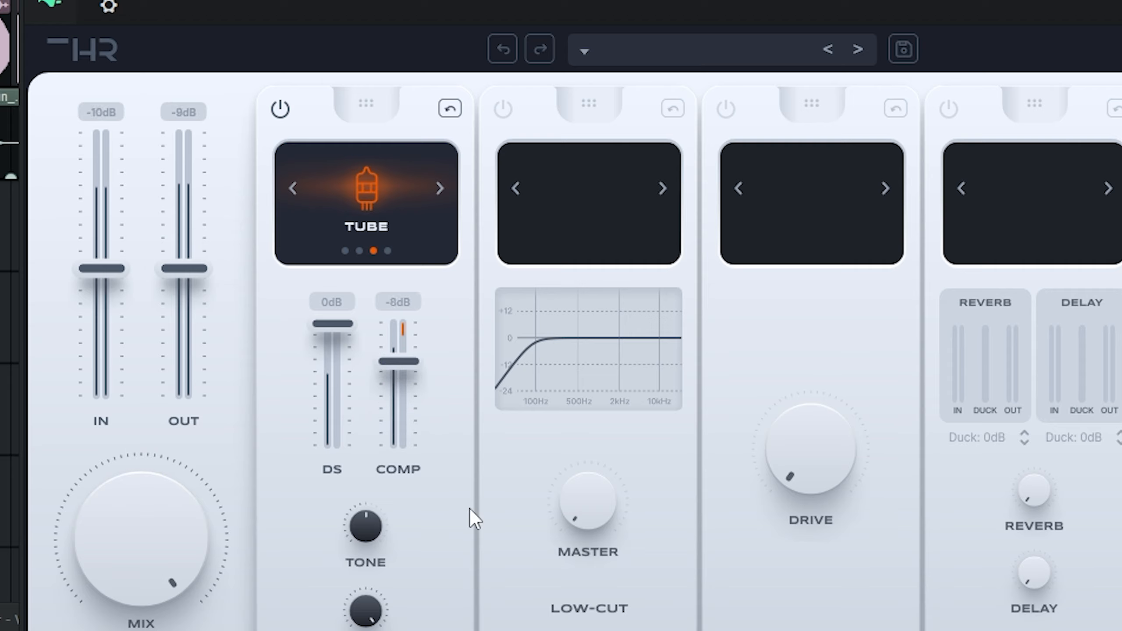
Bypass and re-enable the Tube module during playback to compare the vocal with and without compression
left_click(283, 110)
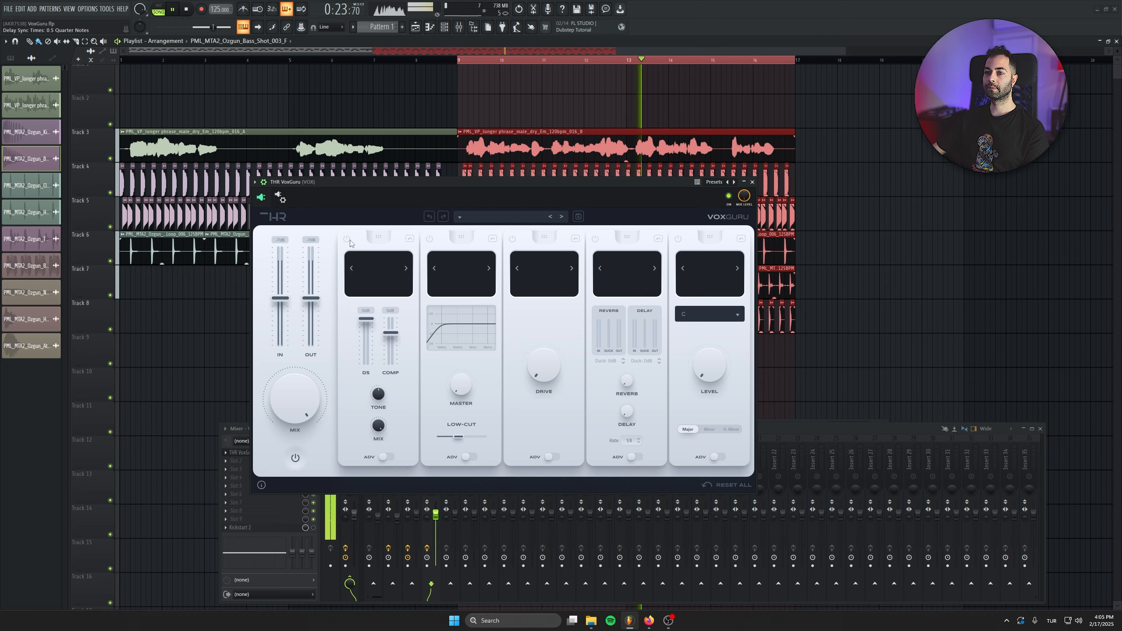
left_click(348, 240)
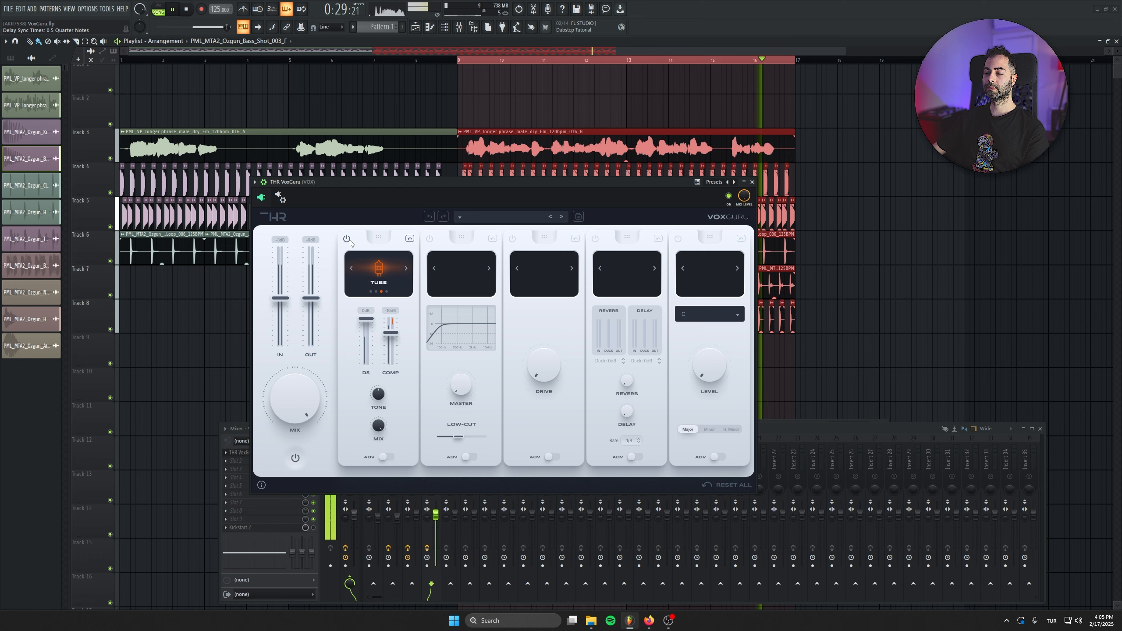
key("space")
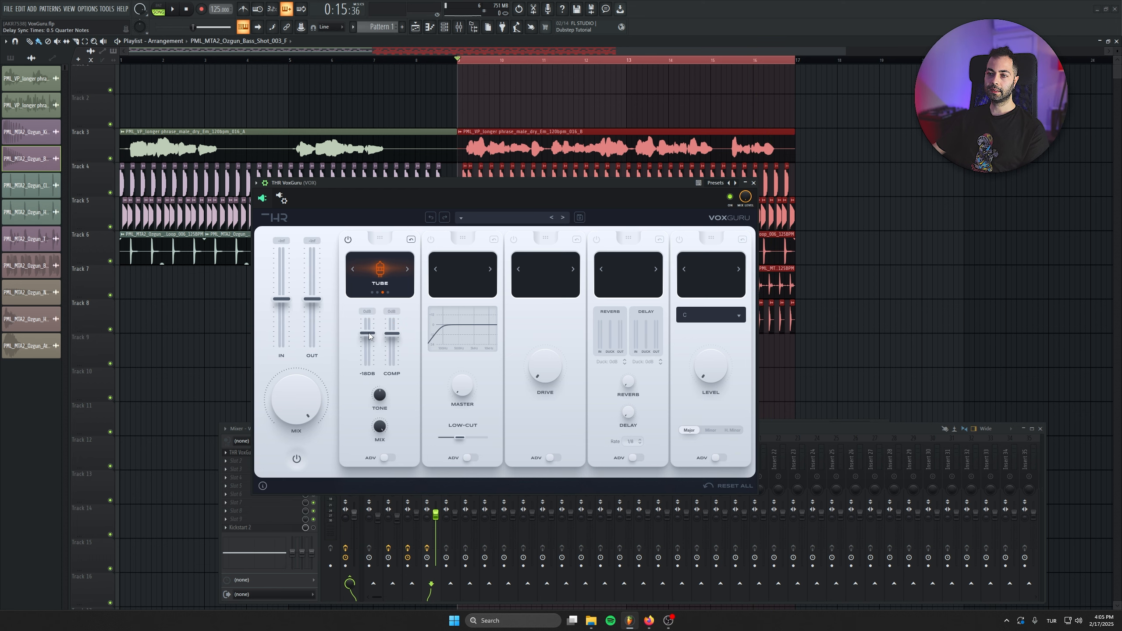
Play the loop and fine-tune the Tube module's DS slider to slightly below -18 dB
key("space")
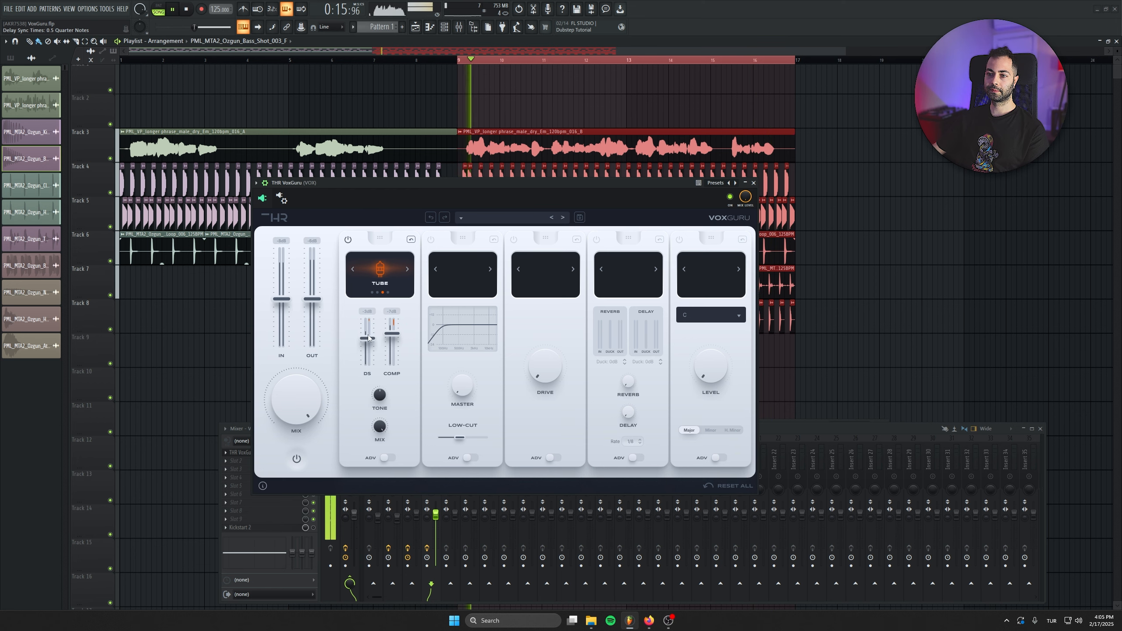
left_click_drag(371, 343, 371, 336)
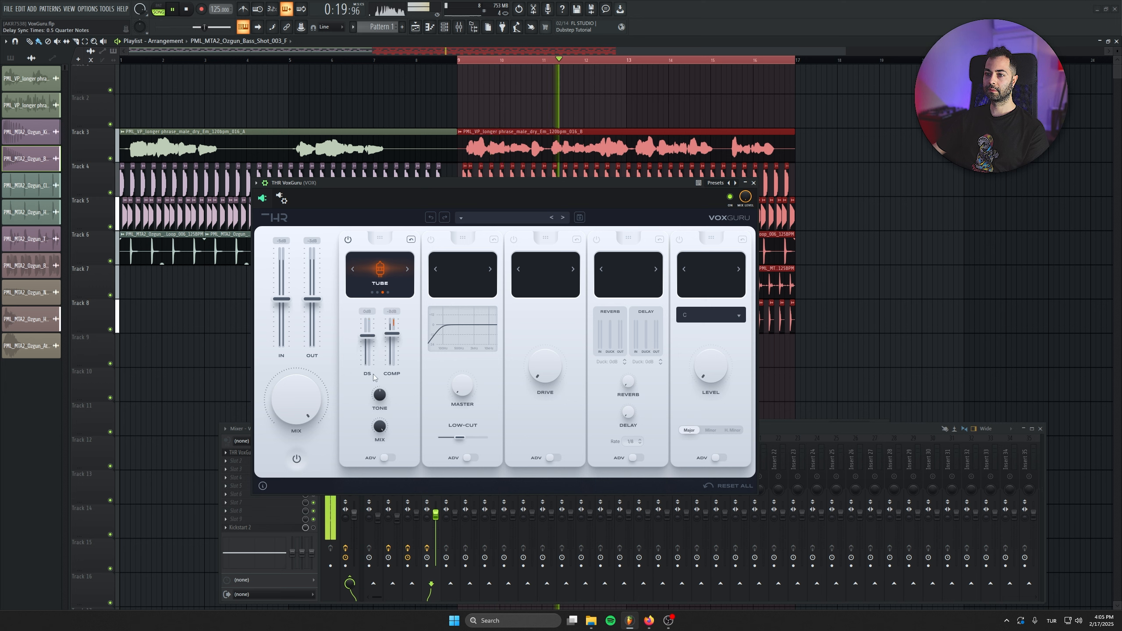
left_click_drag(370, 336, 369, 341)
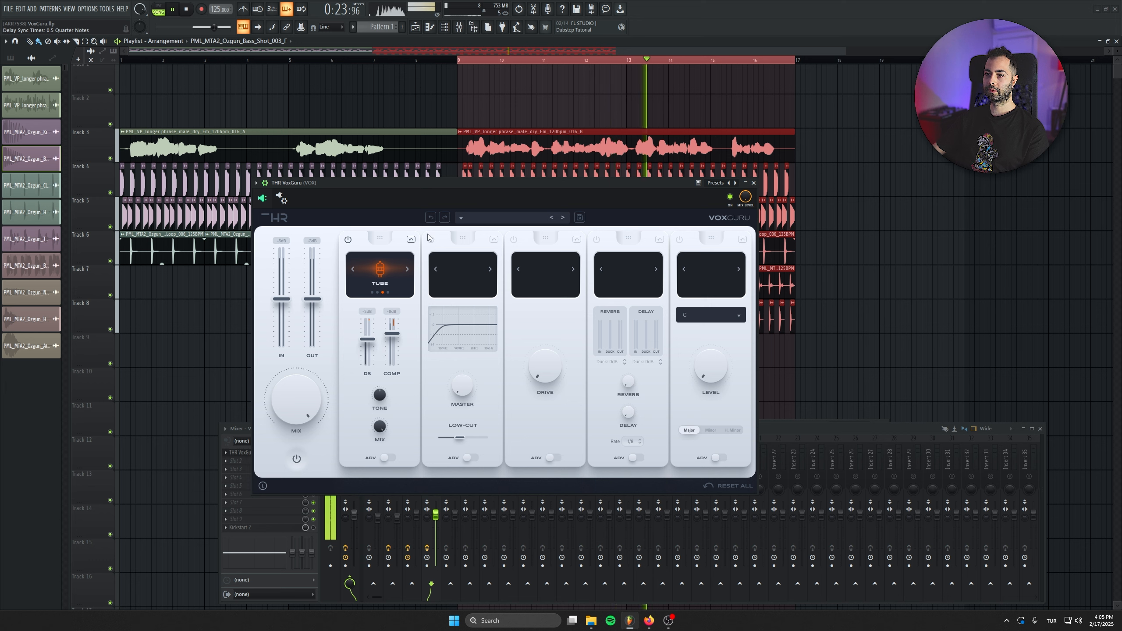
key("space")
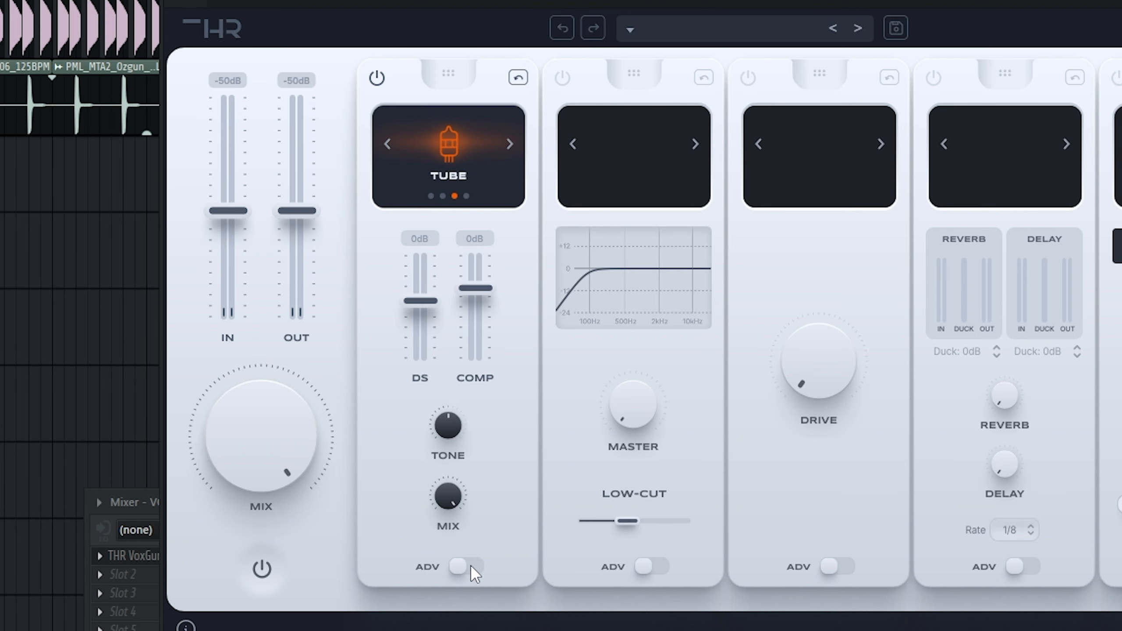
Show the Tube module's advanced controls and raise its DS slider slightly while the loop plays
left_click(471, 567)
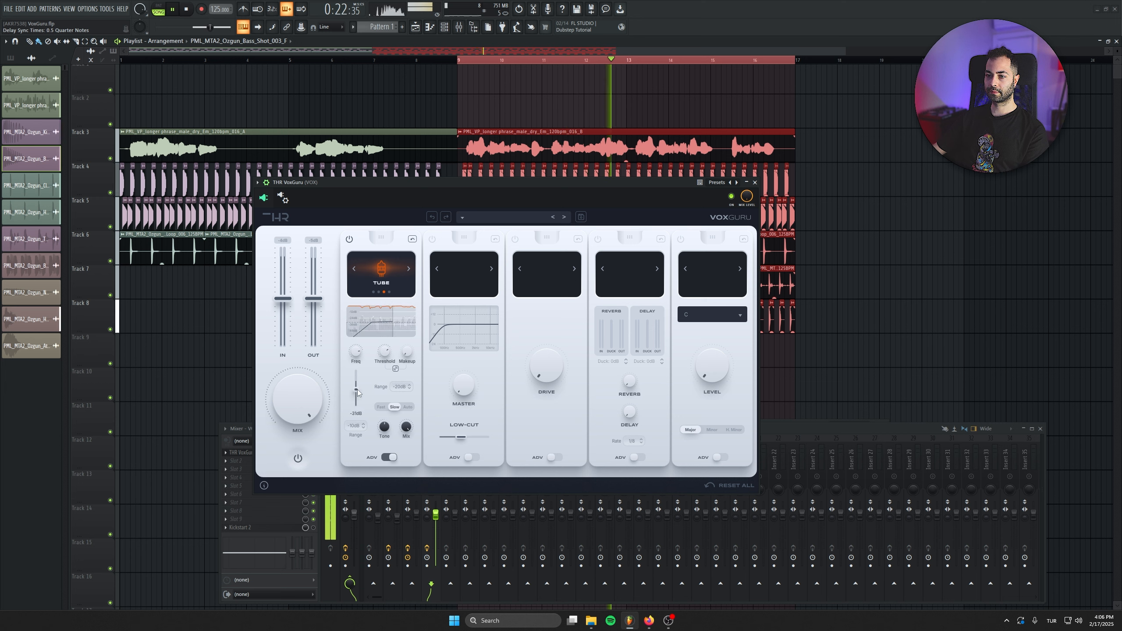
left_click_drag(356, 389, 356, 386)
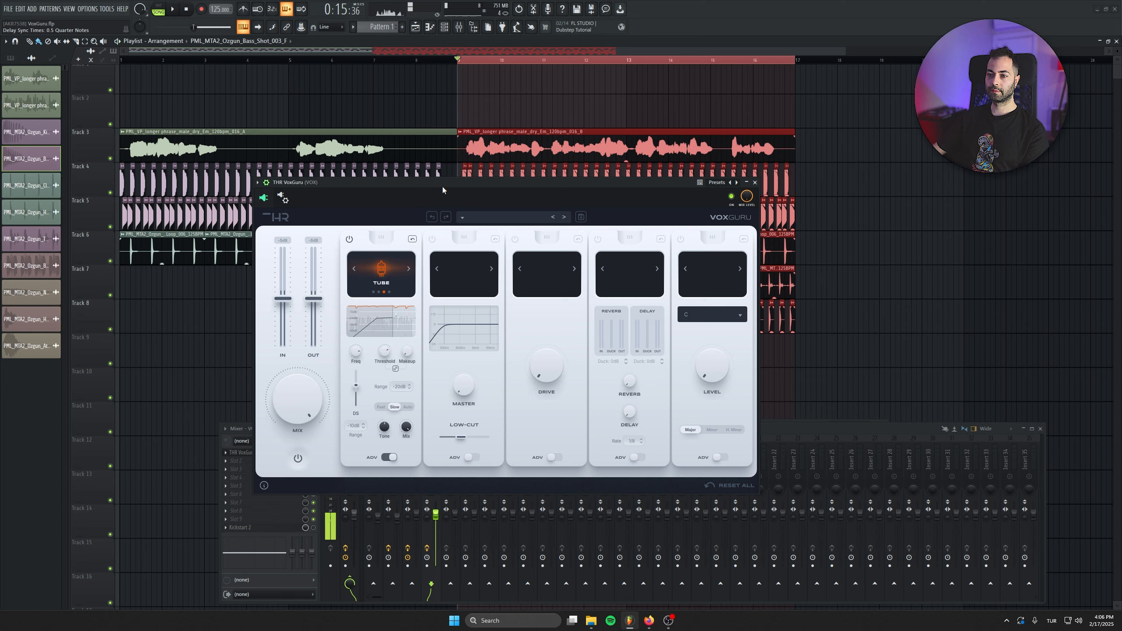
key("space")
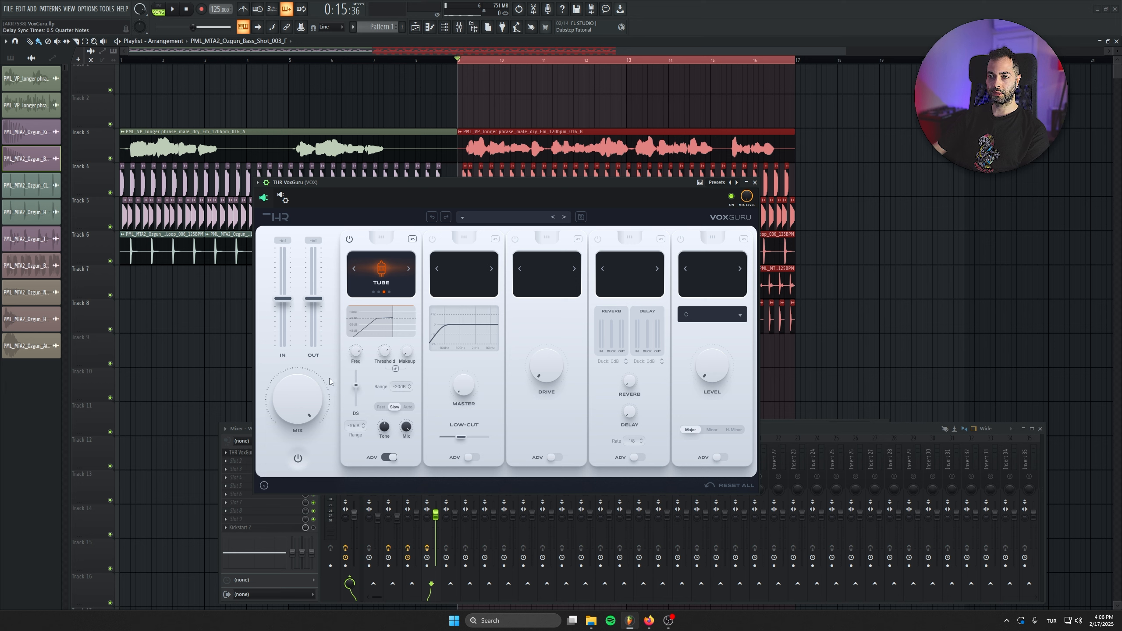
Play the loop with the DS slider fully lowered and sweep the de-esser frequency to audition its effect
key("space")
left_click_drag(356, 385, 355, 421)
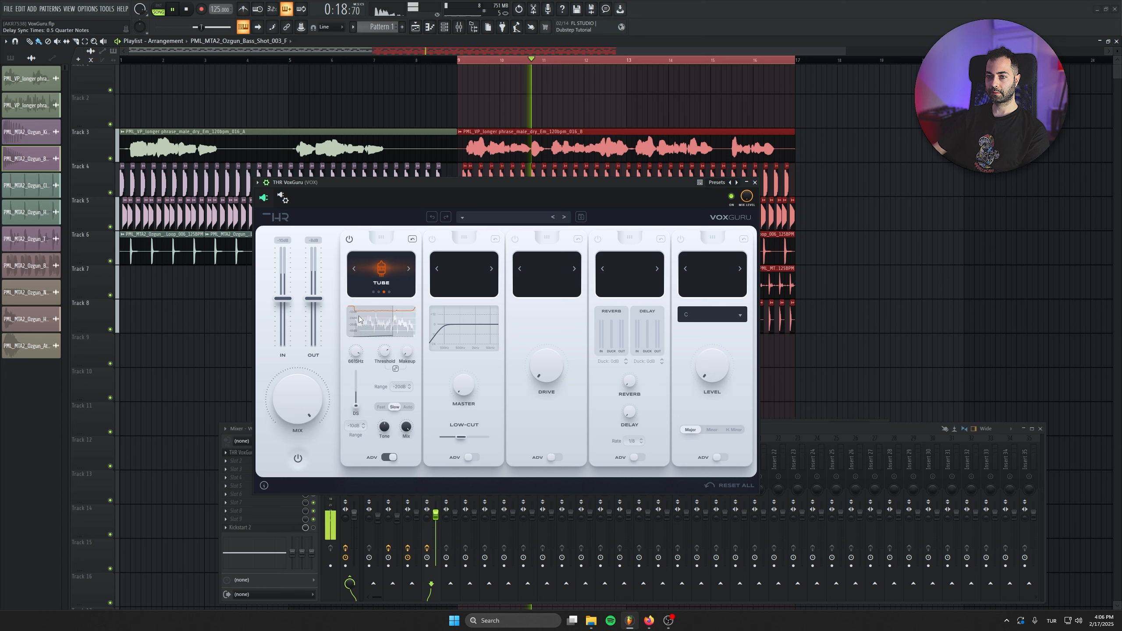
left_click_drag(358, 310, 352, 417)
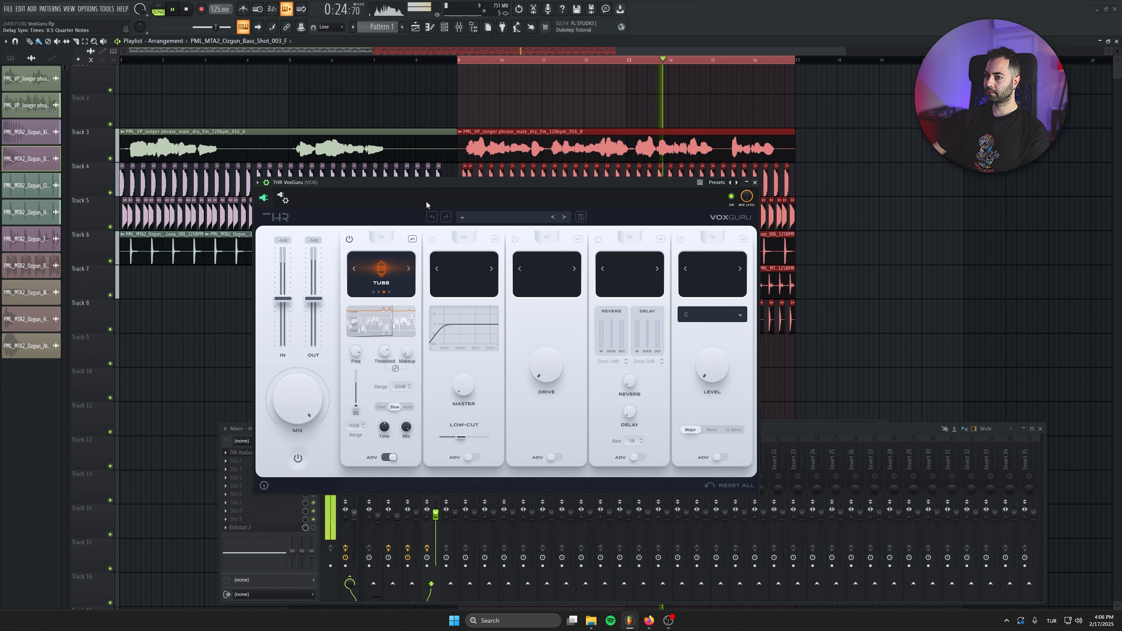
key("space")
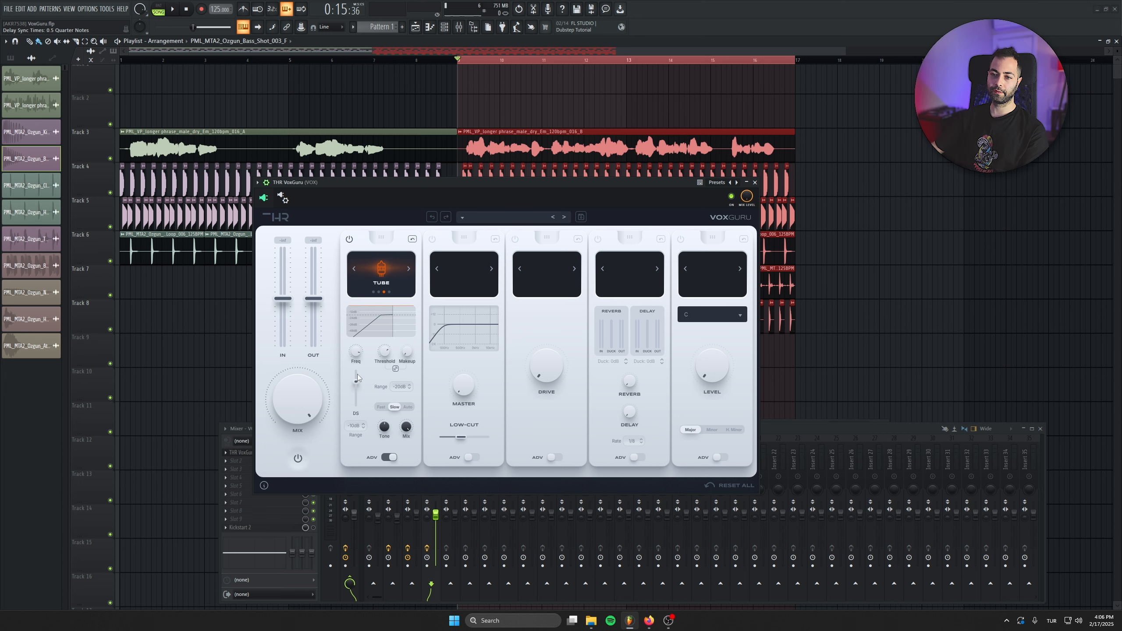
Load FabFilter Pro-Q 3 on the VOX track's third effect slot and try a bell boost at about 4.8 kHz
left_click(238, 469)
mouse_move(265, 405)
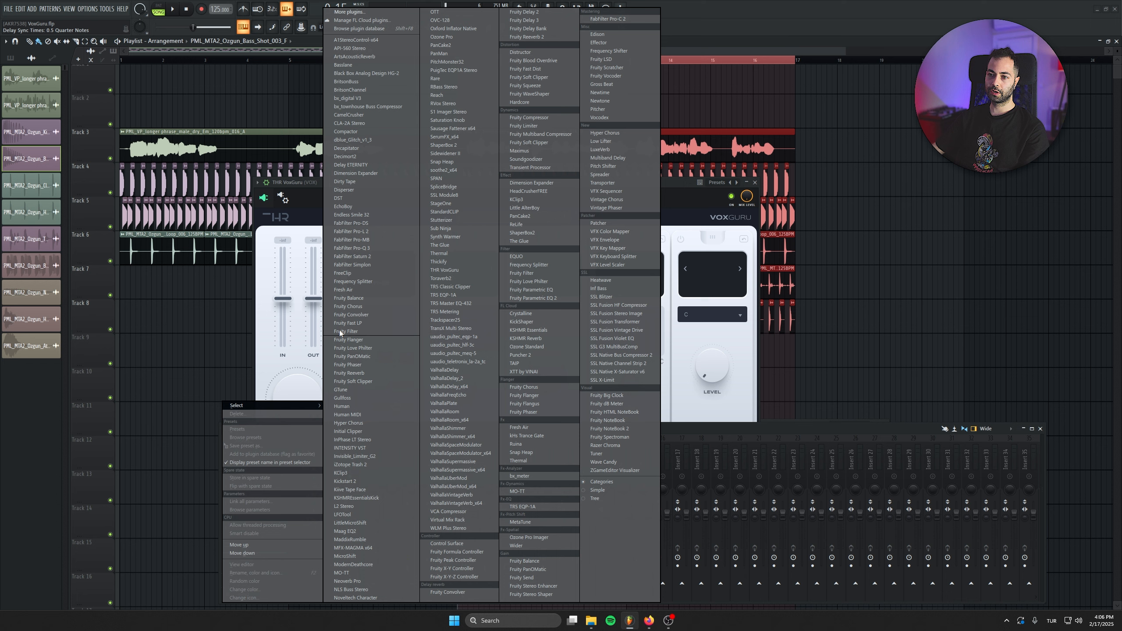
left_click(361, 246)
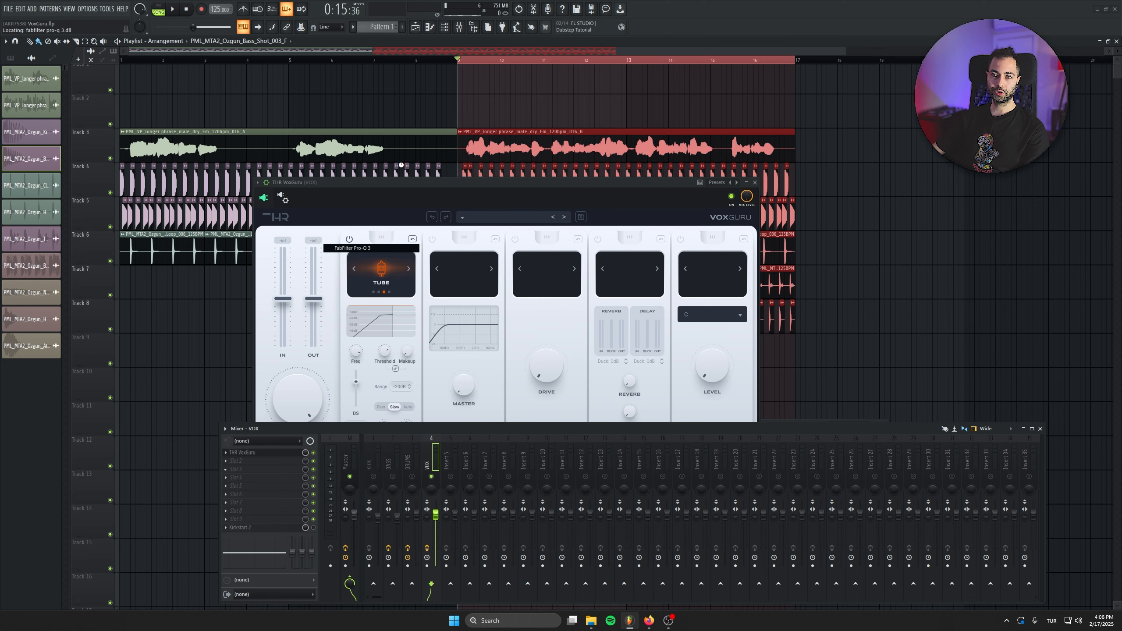
left_click_drag(438, 243, 465, 196)
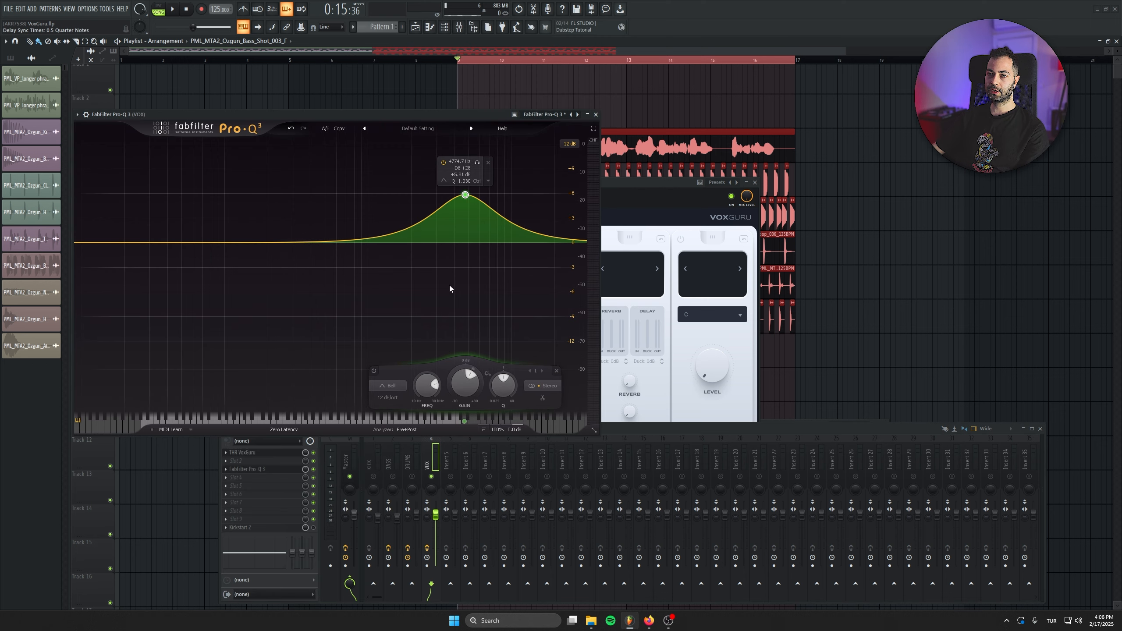
left_click_drag(465, 383, 433, 374)
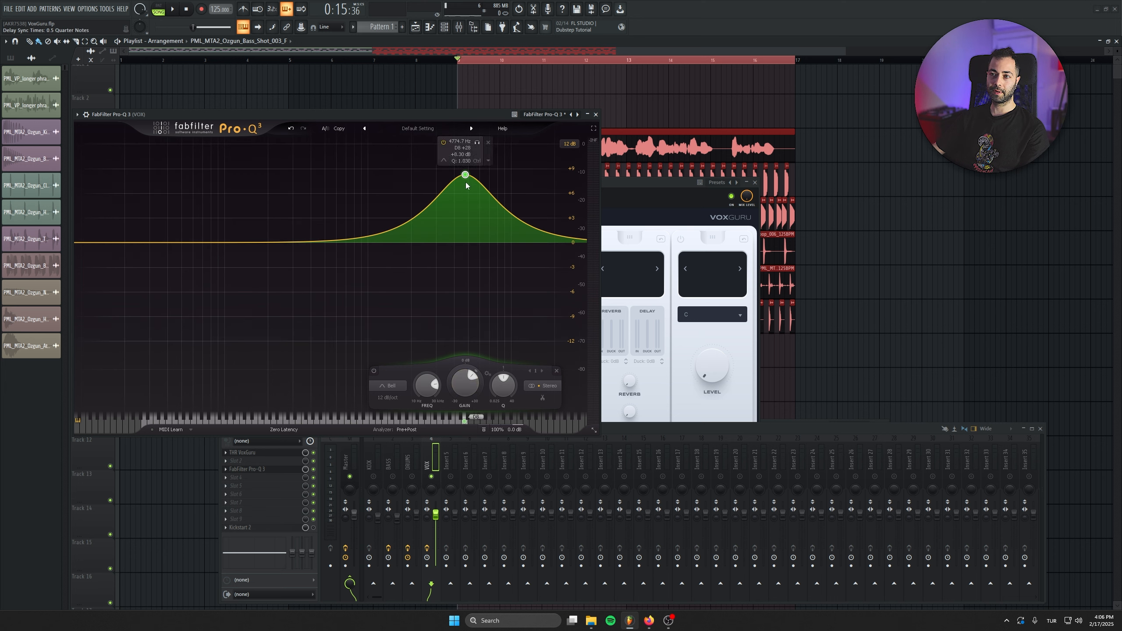
scroll(465, 176, "up", 10)
mouse_move(465, 382)
left_mouse_down()
mouse_move(465, 356)
mouse_move(465, 389)
left_mouse_up()
Close FabFilter Pro-Q 3, remove it from the VOX track and return to the VoxGuru window
left_click(597, 115)
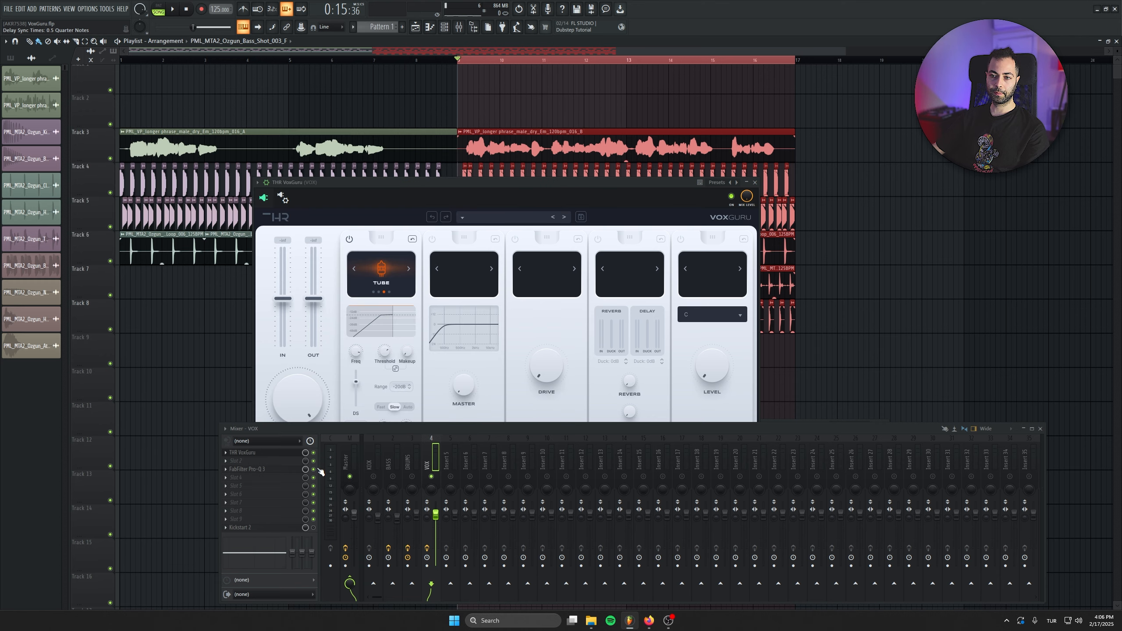
left_click(226, 469)
left_click(244, 417)
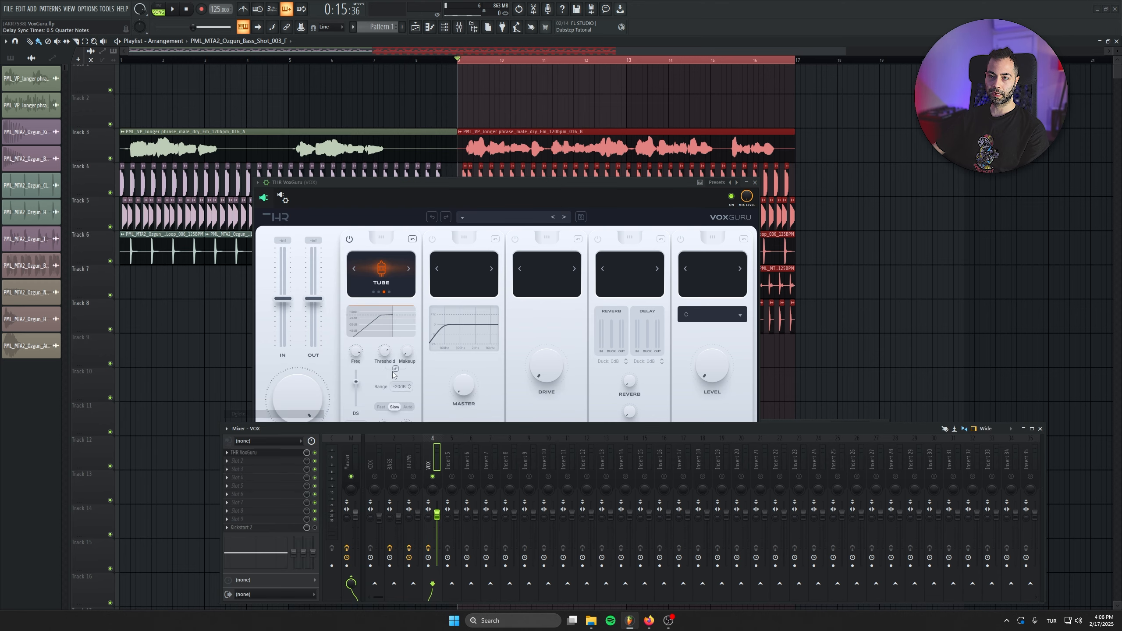
left_click(367, 380)
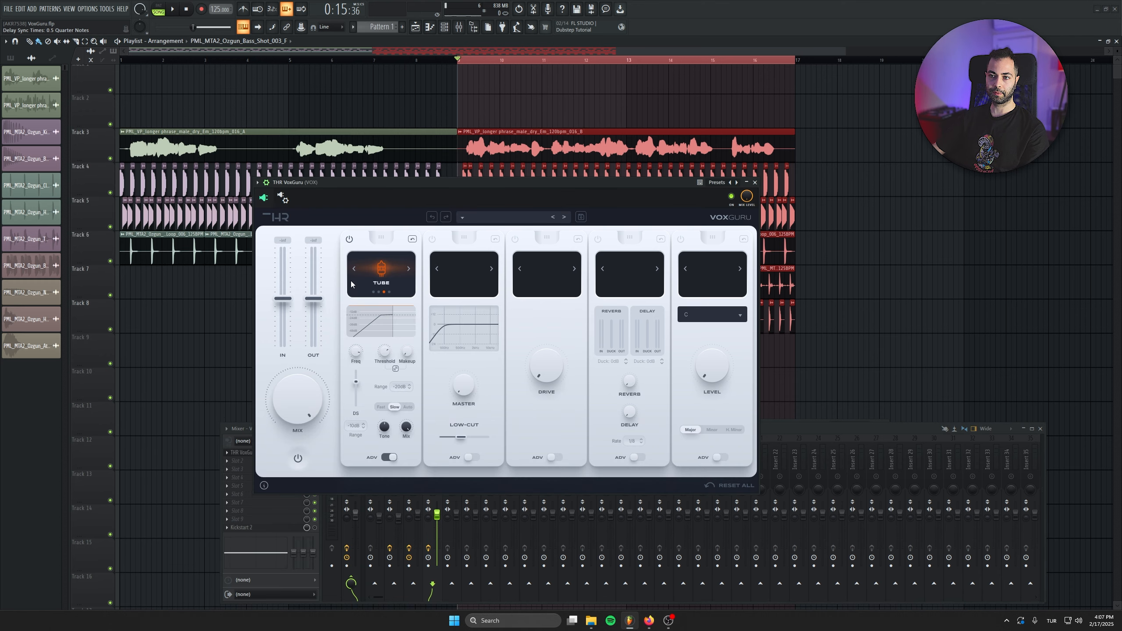
Play the loop to audition the Tube module and lower its DS slider slightly
left_click(409, 268)
left_click(409, 268)
key("space")
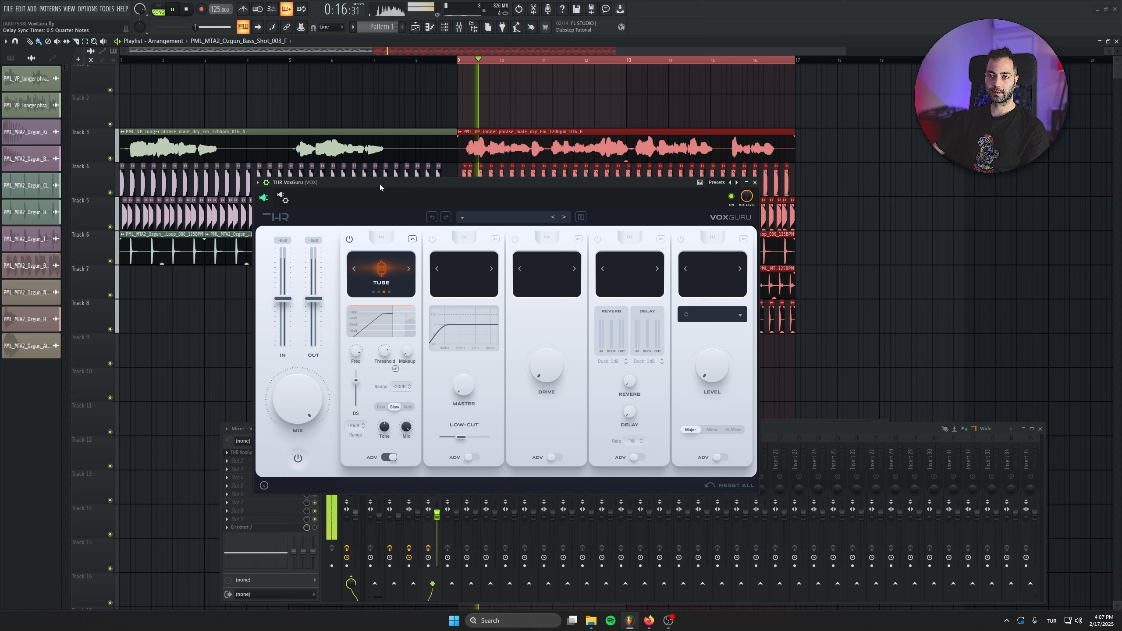
key("space")
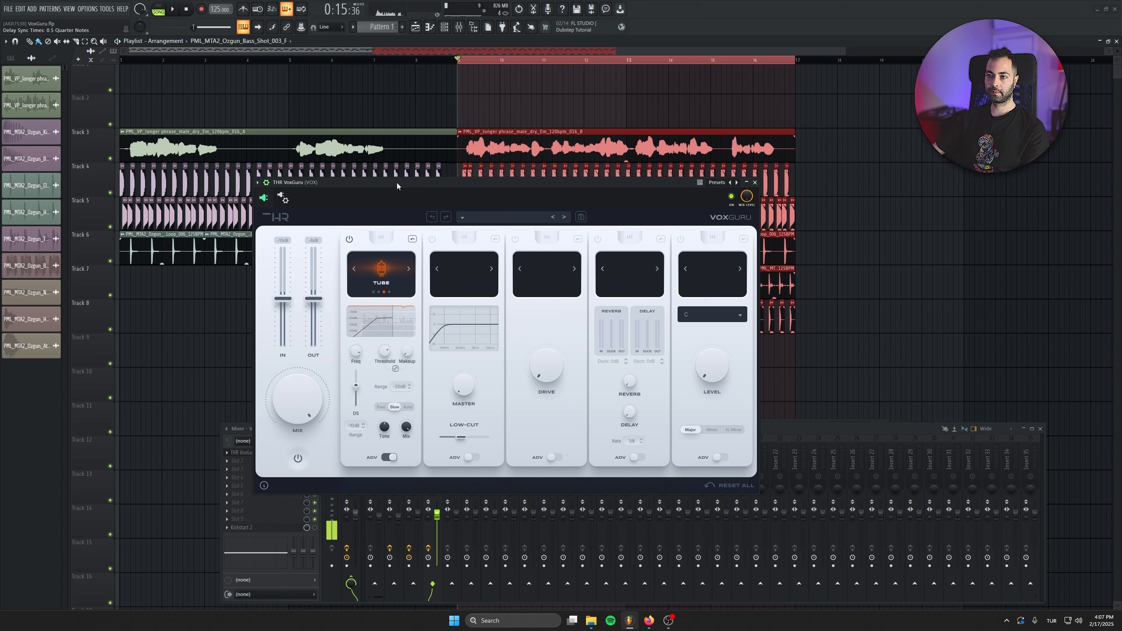
key("space")
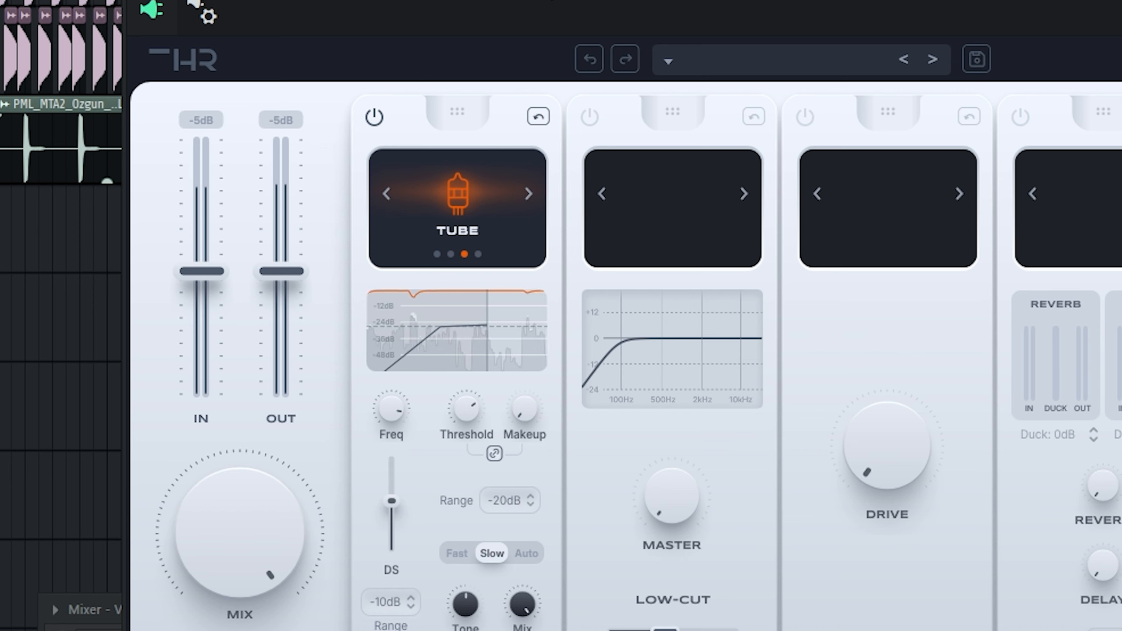
key("space")
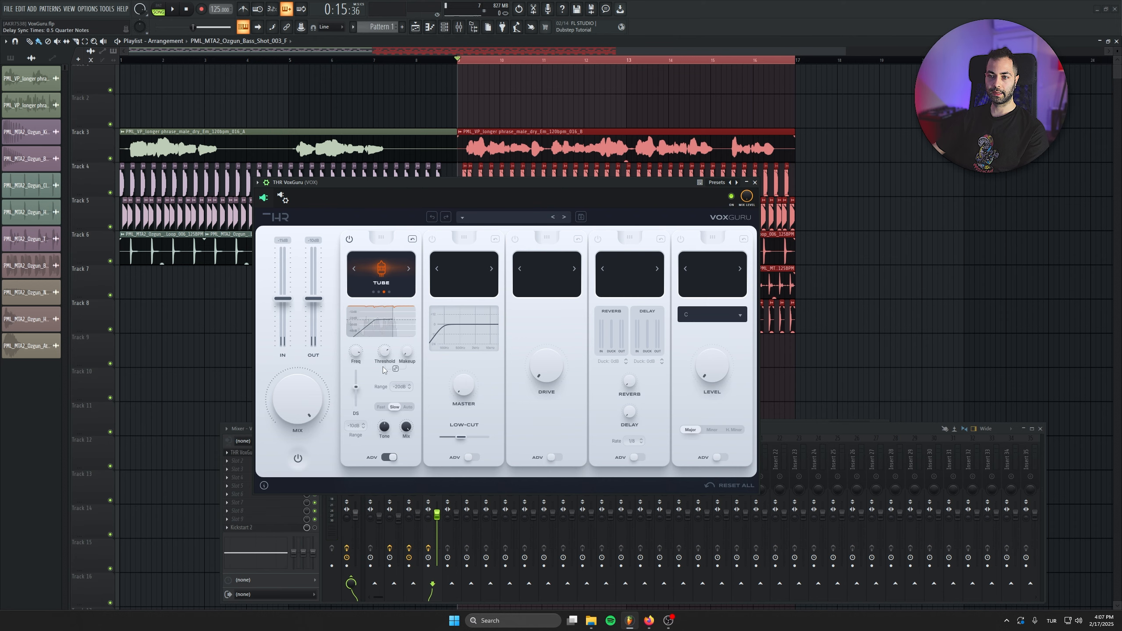
Hide the Tube module's advanced controls, enable the equalizer module in Classic mode and sweep its Master knob
left_click(387, 458)
left_click(432, 240)
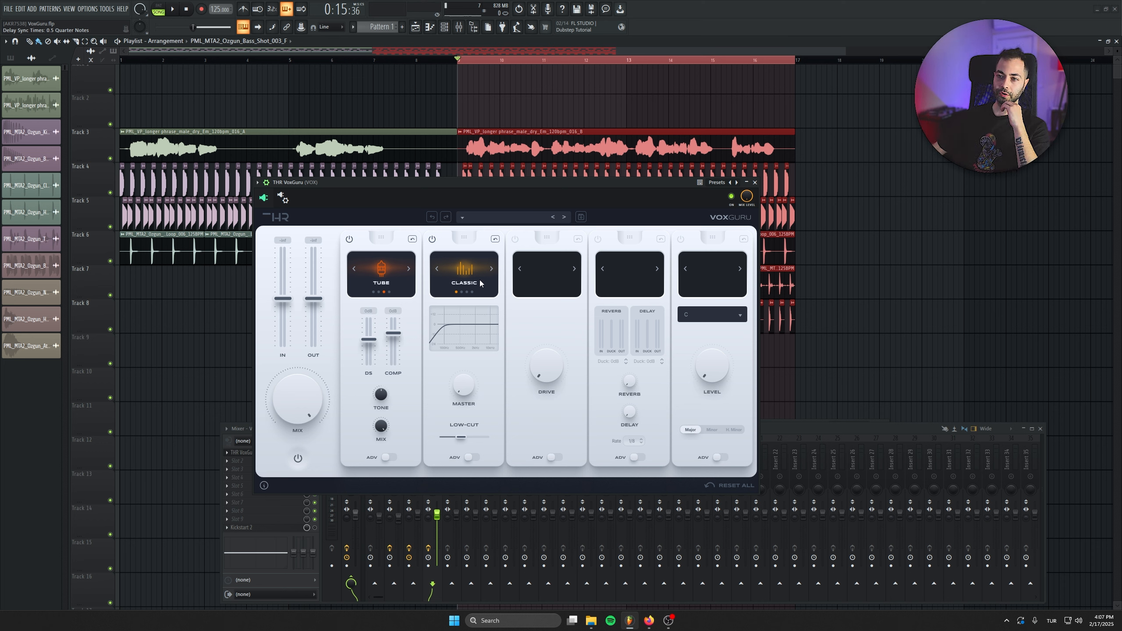
left_click_drag(461, 384, 460, 252)
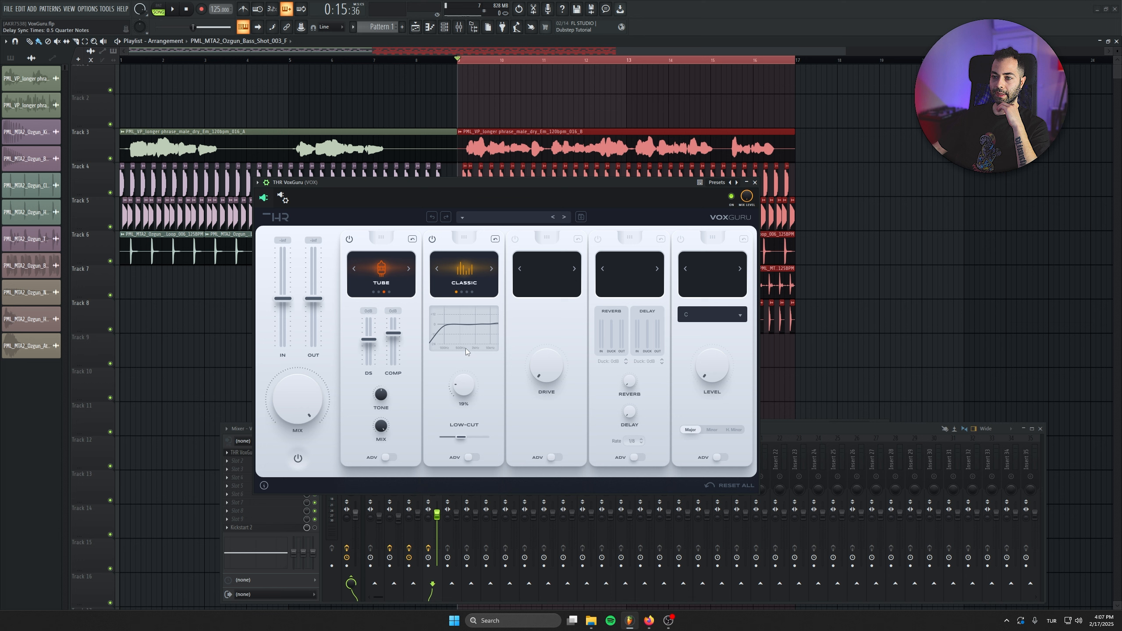
left_click_drag(475, 200, 475, 218)
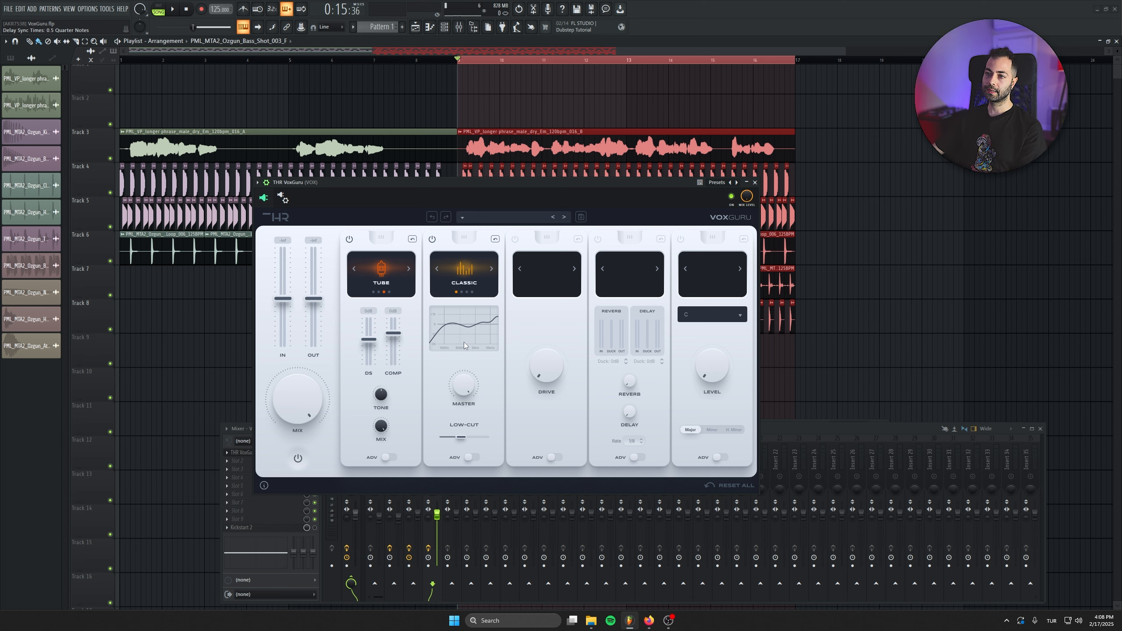
left_click_drag(465, 385, 464, 438)
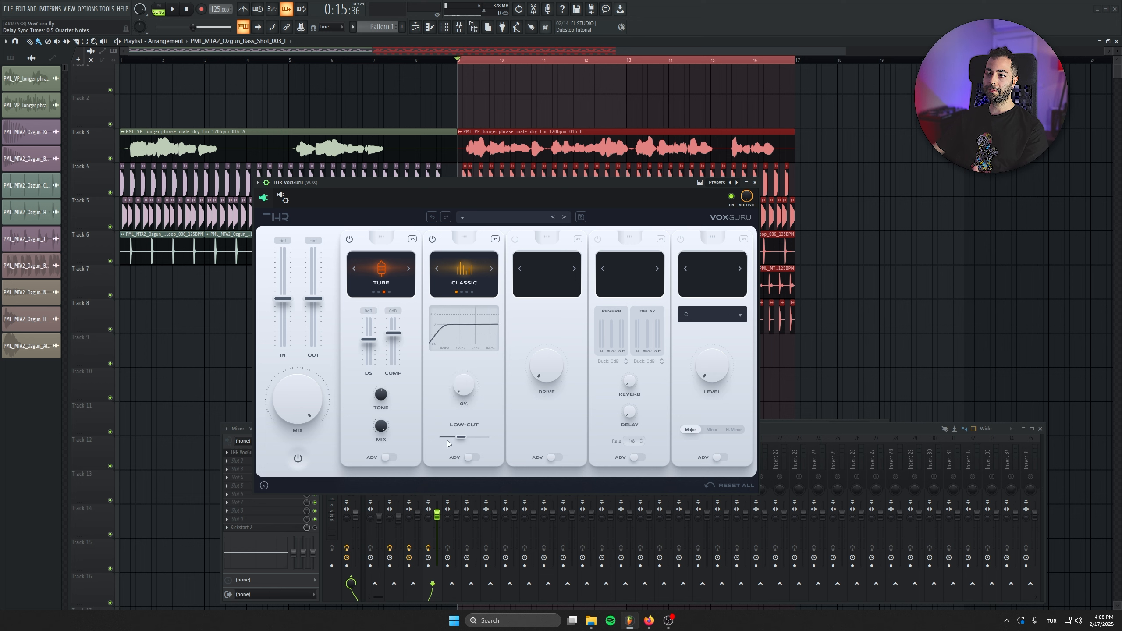
left_click_drag(449, 277, 427, 393)
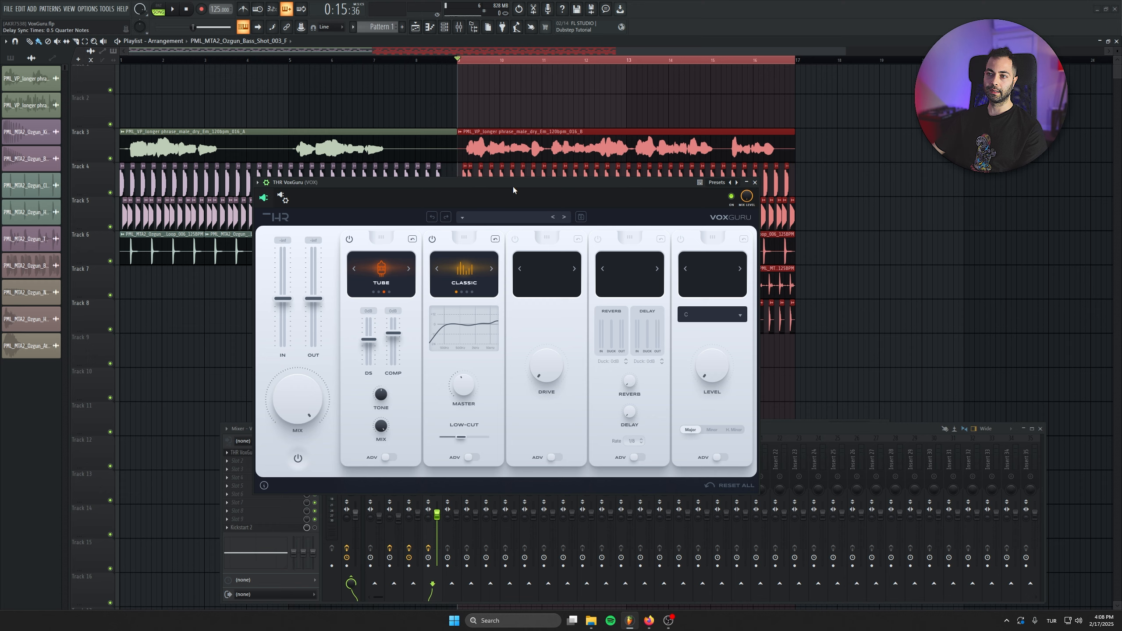
Raise the Classic equalizer's Master knob to near maximum during playback, and bypass and re-enable the module to compare
key("space")
left_click_drag(465, 390, 459, 5)
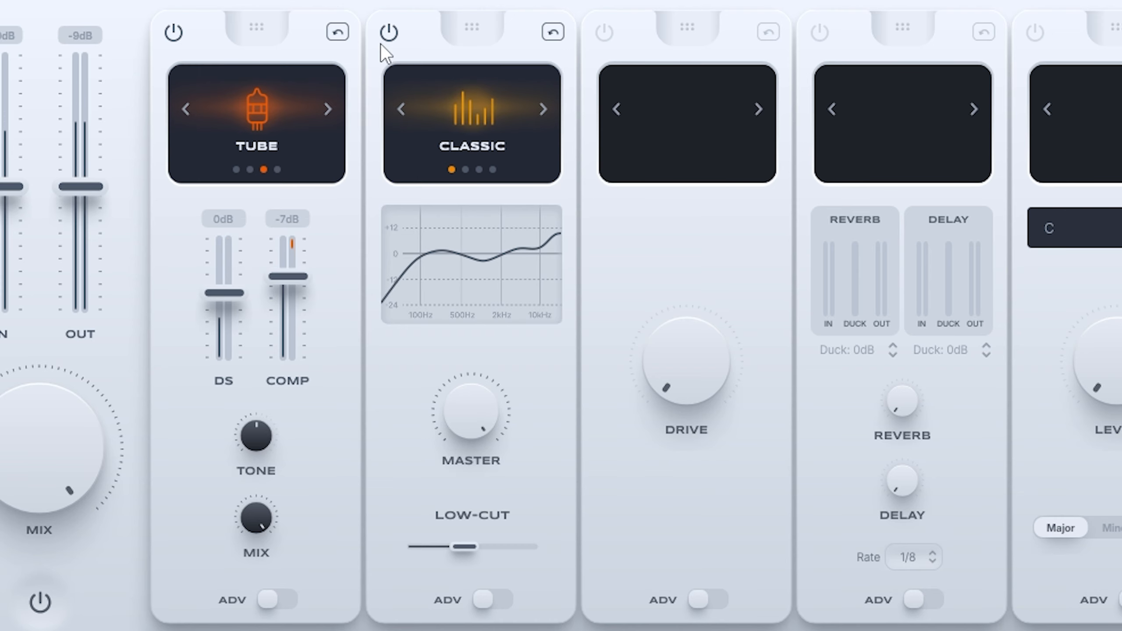
left_click(384, 30)
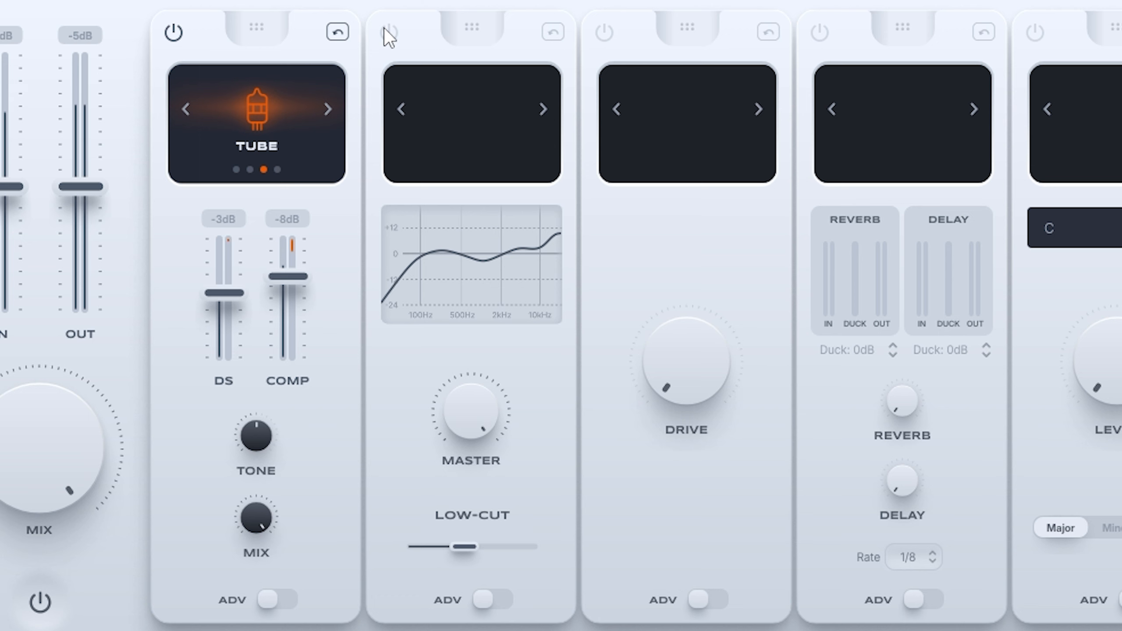
left_click(385, 30)
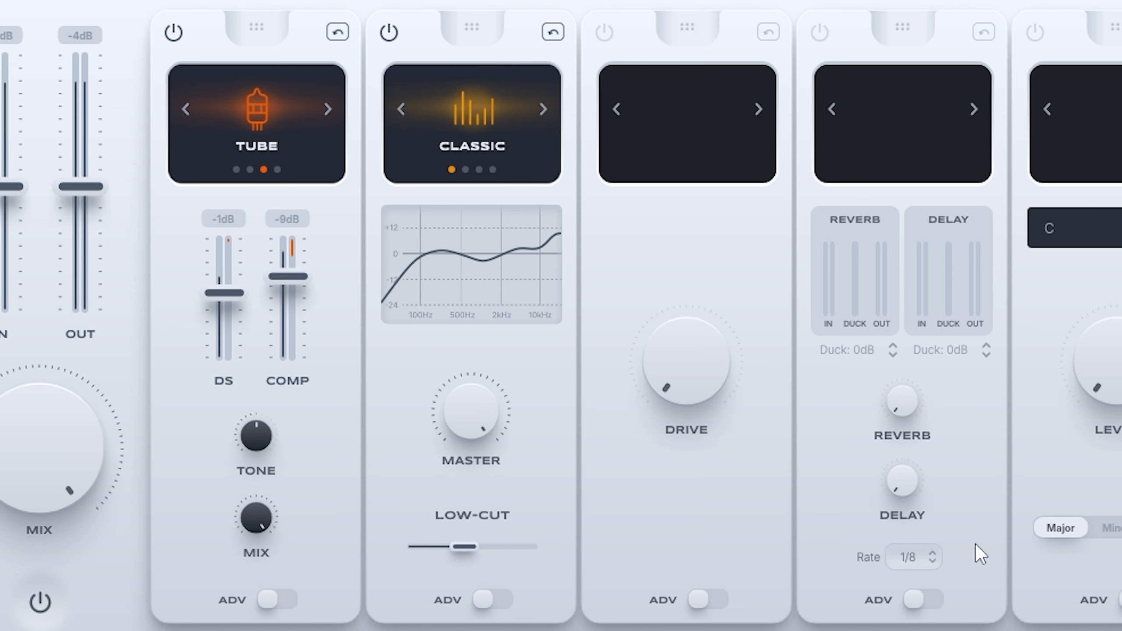
left_click(815, 430)
key("space")
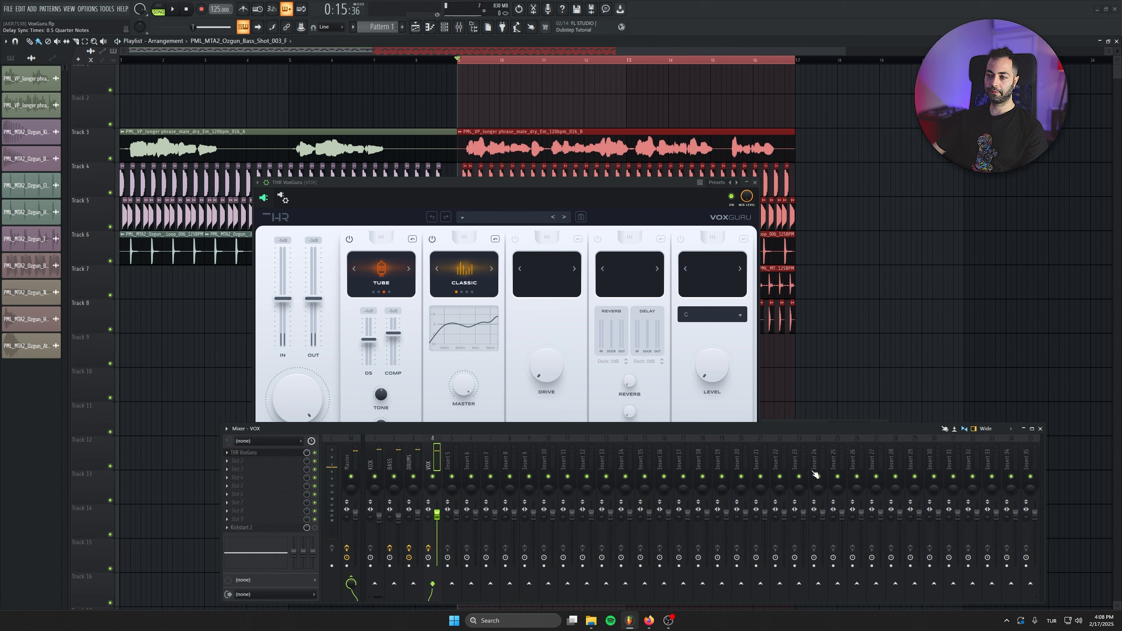
Lower the KICK, BASS and DRUMS mixer faders together while the loop plays, and reselect the VOX track
key("space")
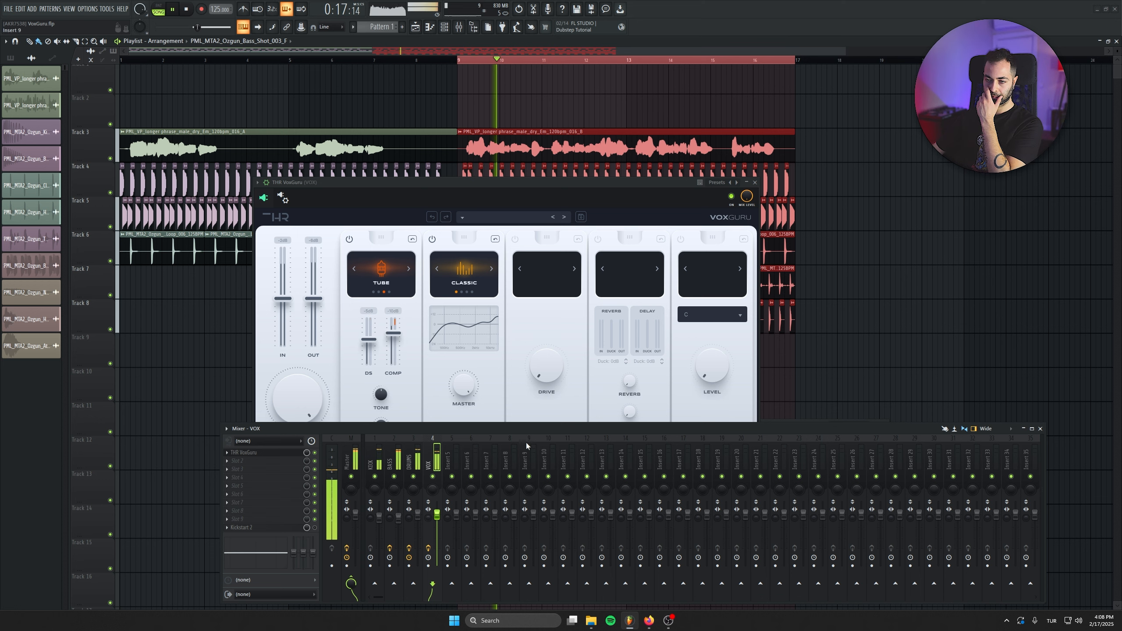
left_click_drag(409, 460, 371, 462)
left_click_drag(417, 514, 417, 523)
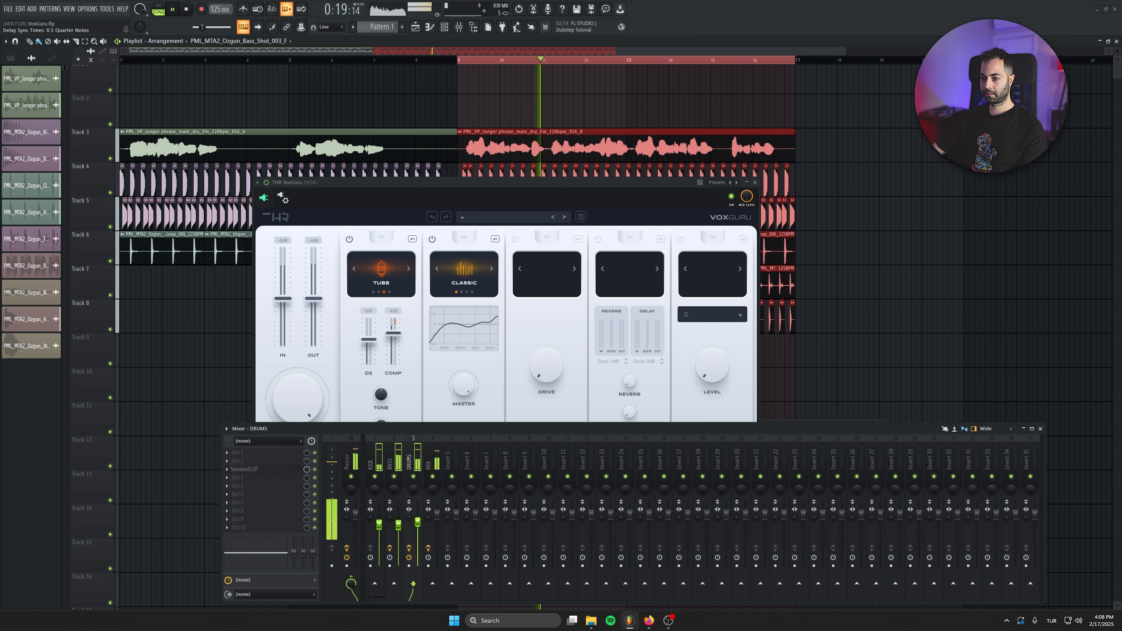
left_click(428, 462)
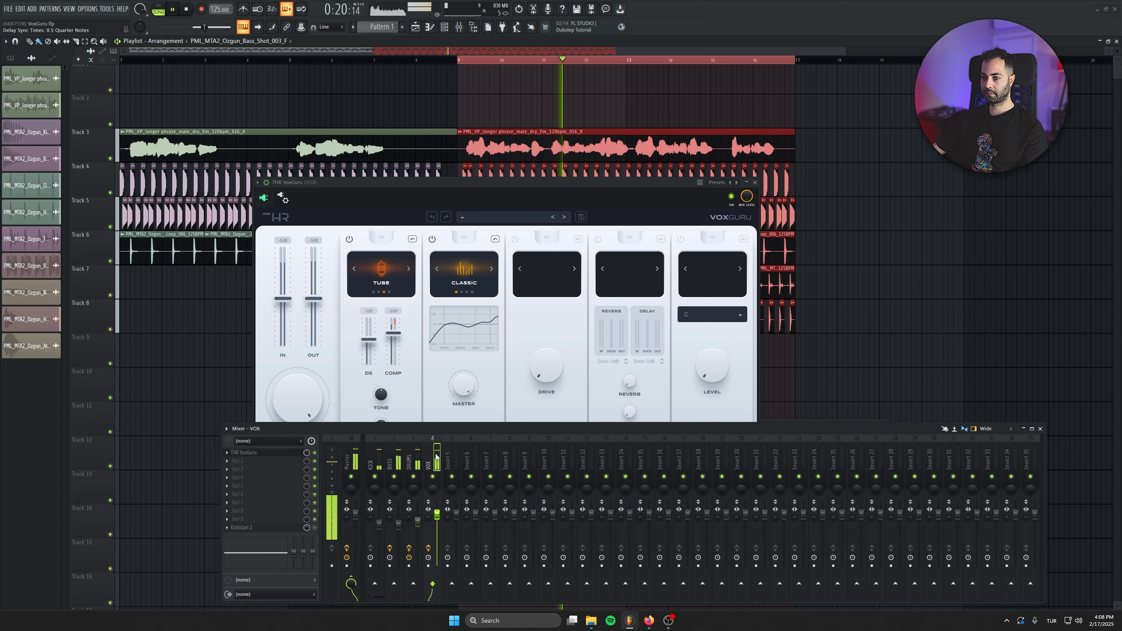
Bypass and re-enable the Classic equalizer to compare the vocal within the rebalanced mix, and stop playback
left_click(433, 241)
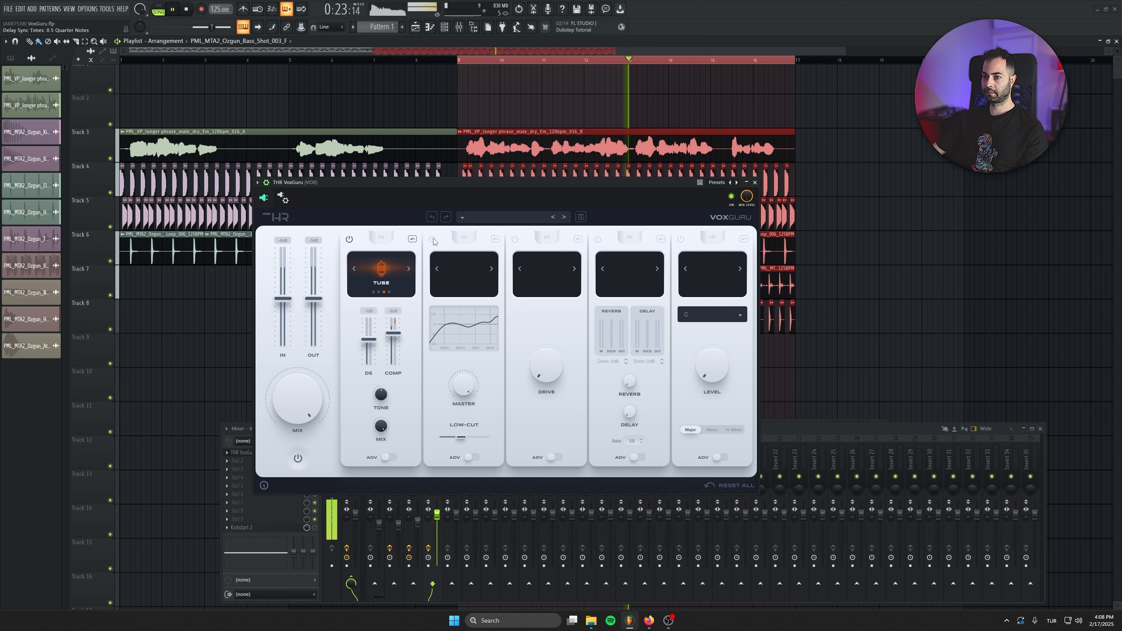
left_click(432, 240)
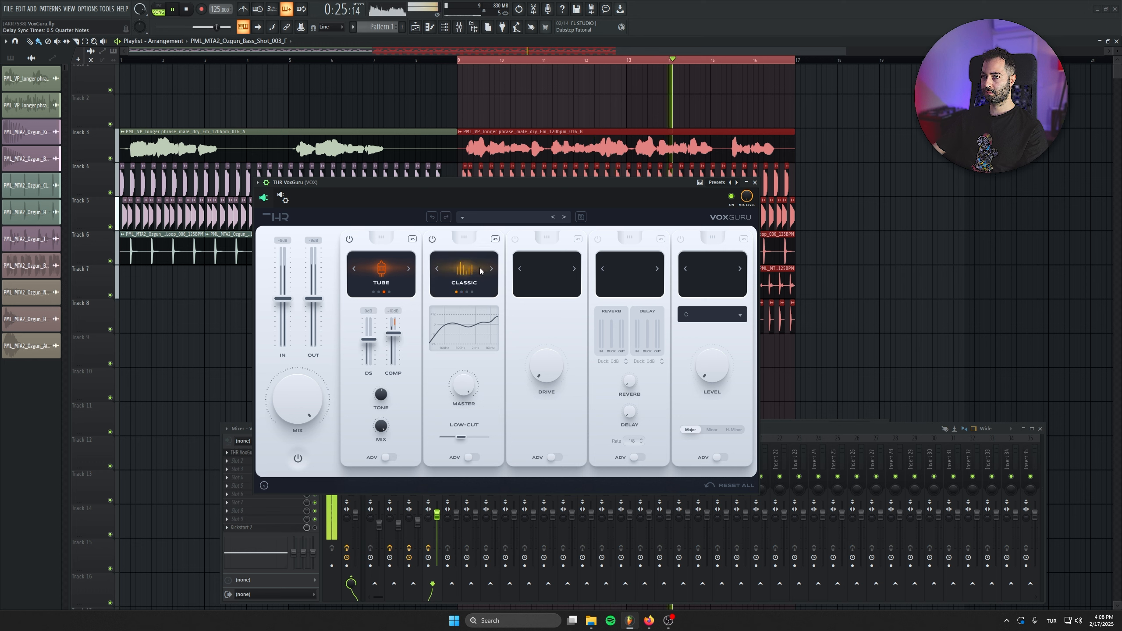
key("space")
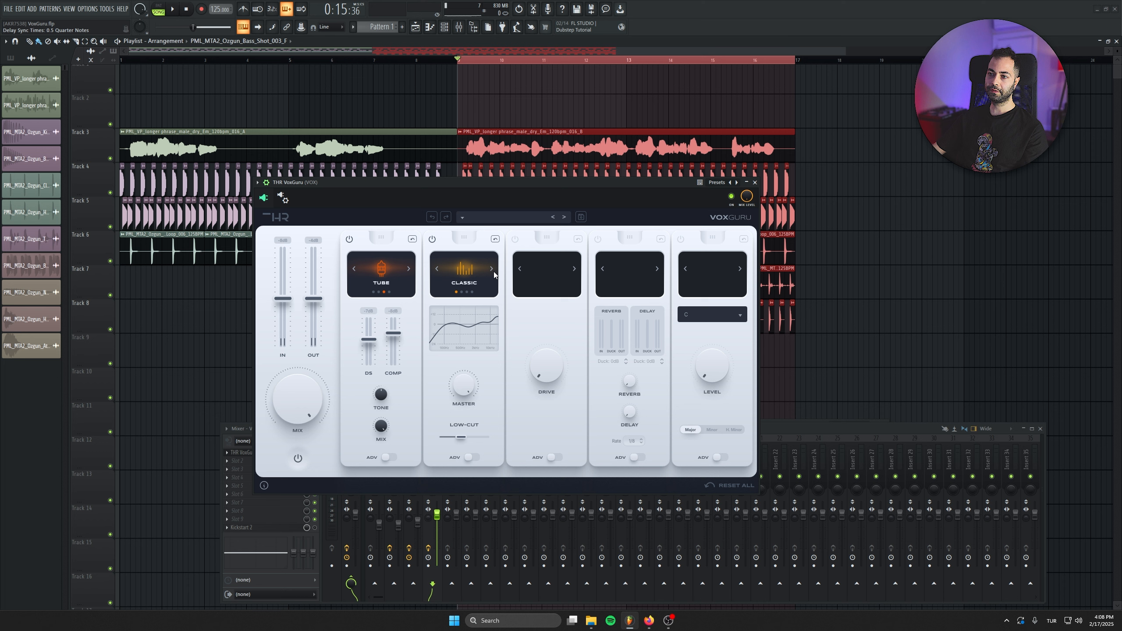
Switch the equalizer module to Pop mode and sweep its Master knob while the loop plays
left_click(491, 269)
left_click_drag(447, 377, 454, 475)
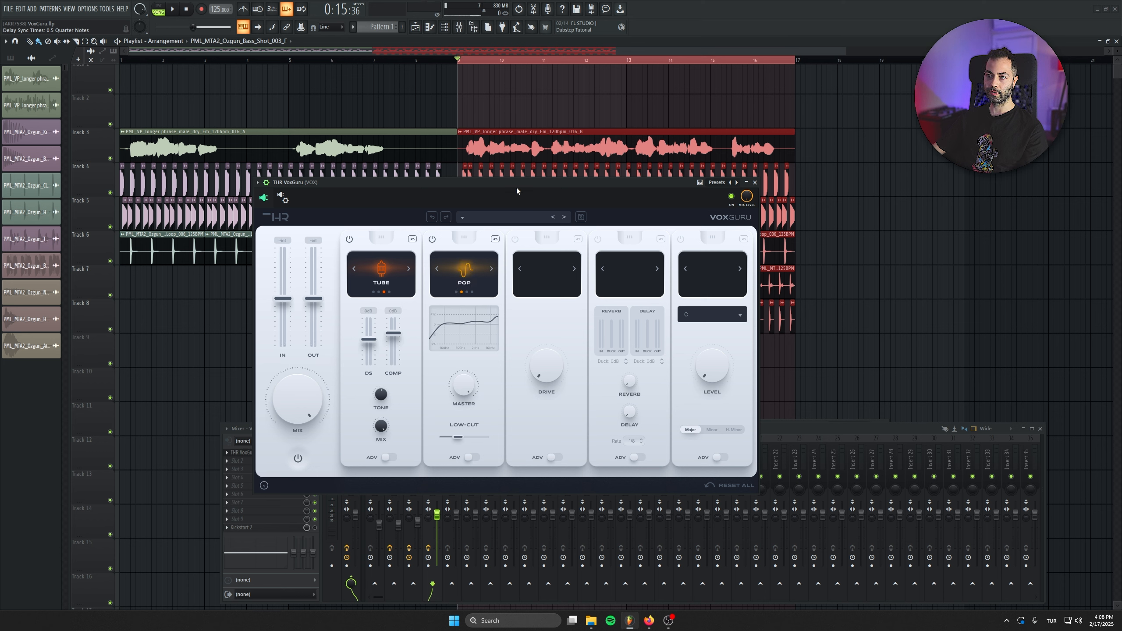
key("space")
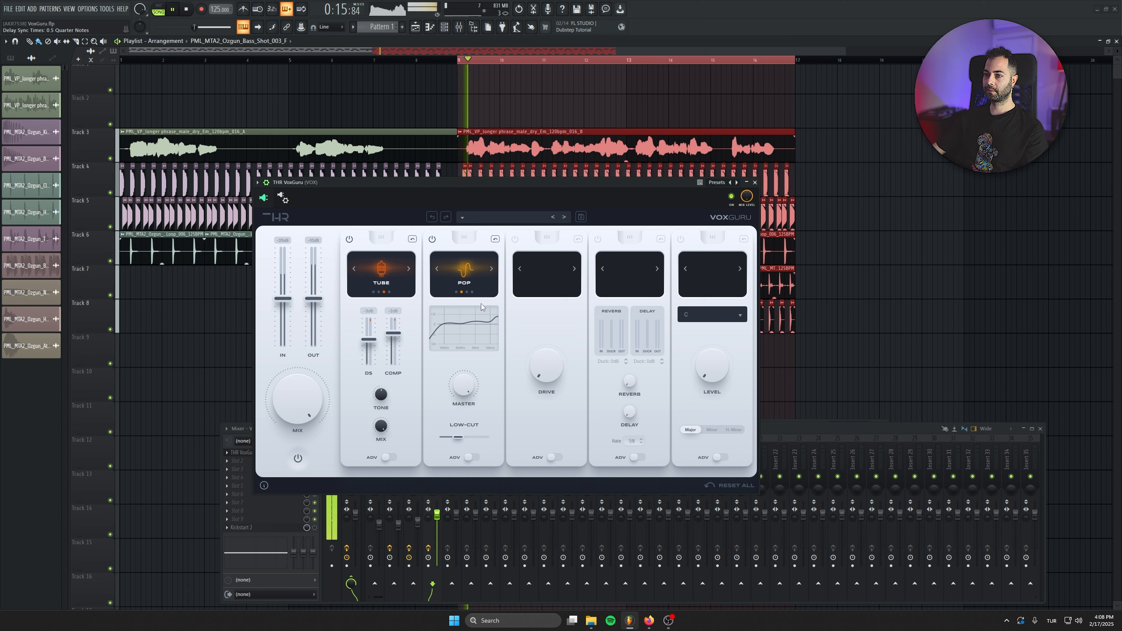
left_click_drag(464, 384, 446, 494)
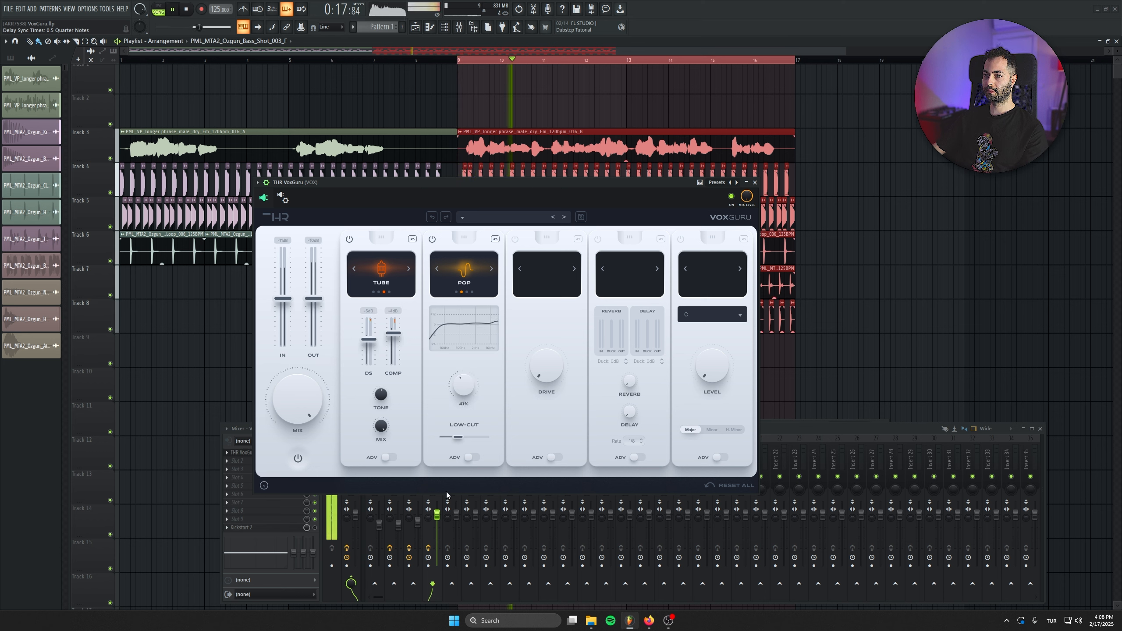
Audition the Modern and Vintage equalizer modes during playback, and return to Pop mode
left_click(492, 270)
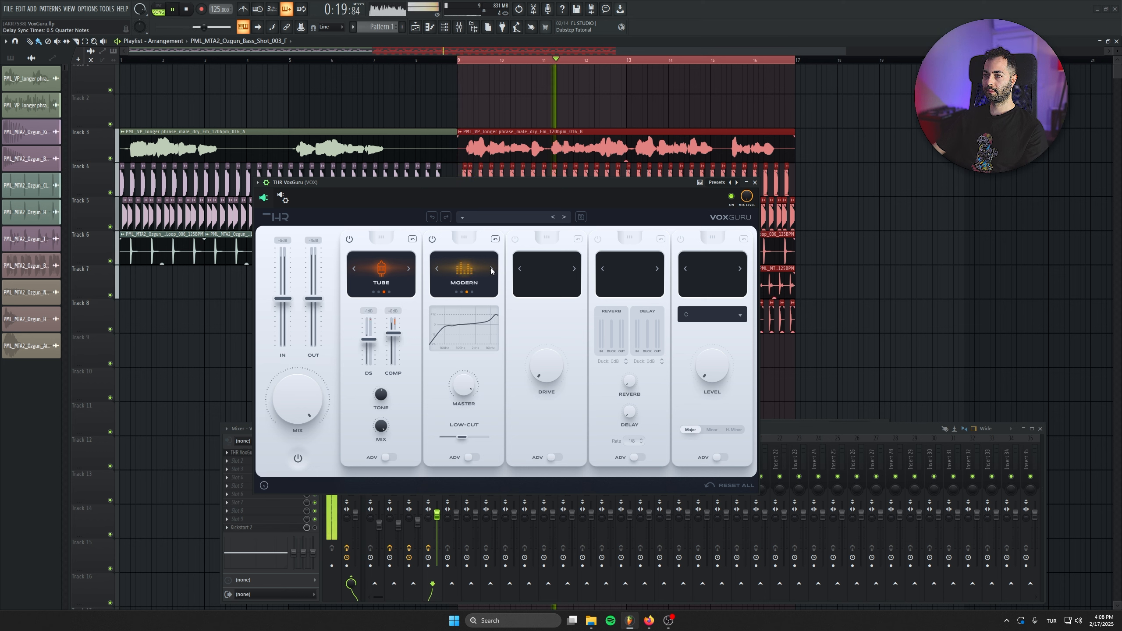
left_click(491, 269)
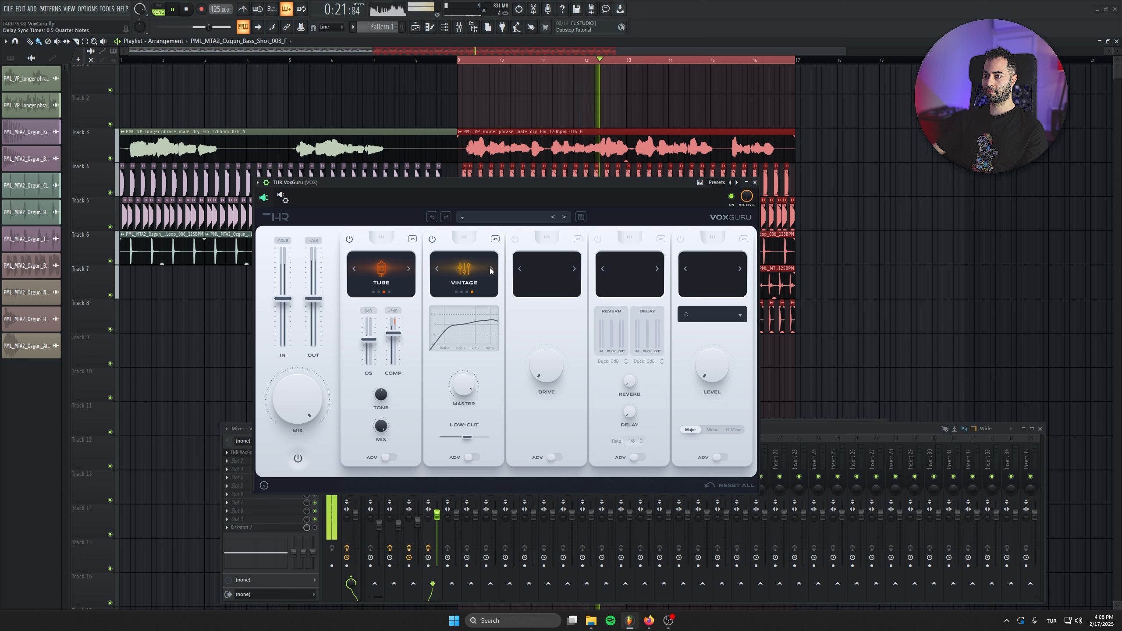
left_click(437, 270)
left_click(438, 270)
Set the Pop equalizer's Low-Cut to slightly below 219 Hz during playback and show its advanced band controls
left_click_drag(462, 383, 472, 437)
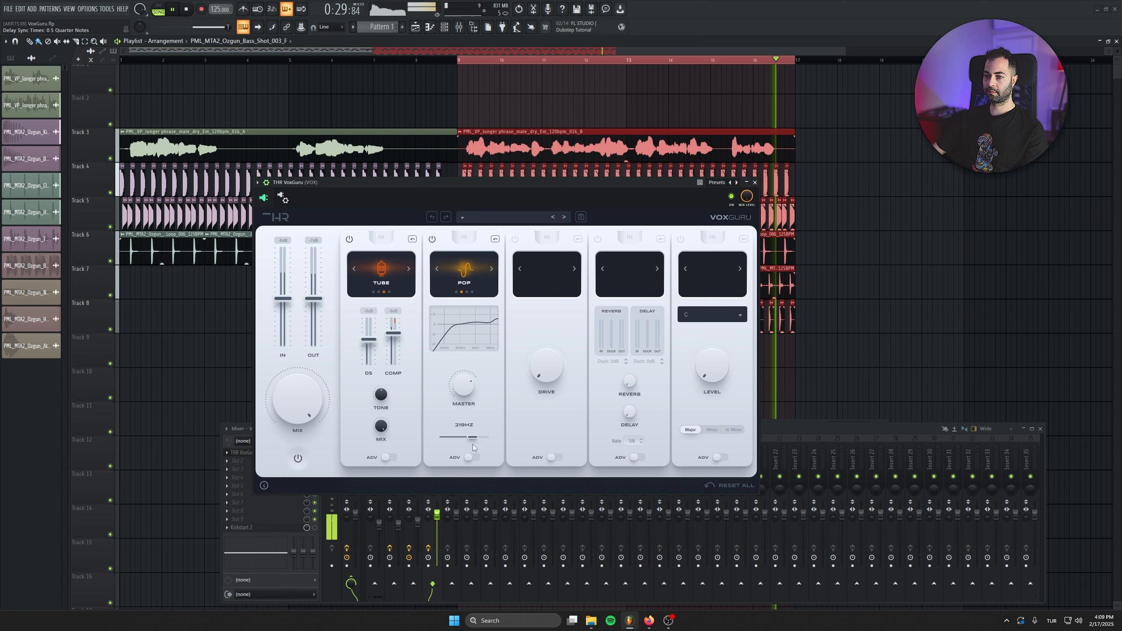
mouse_move(472, 444)
left_mouse_down()
mouse_move(486, 443)
mouse_move(468, 444)
left_mouse_up()
left_click_drag(487, 189, 491, 182)
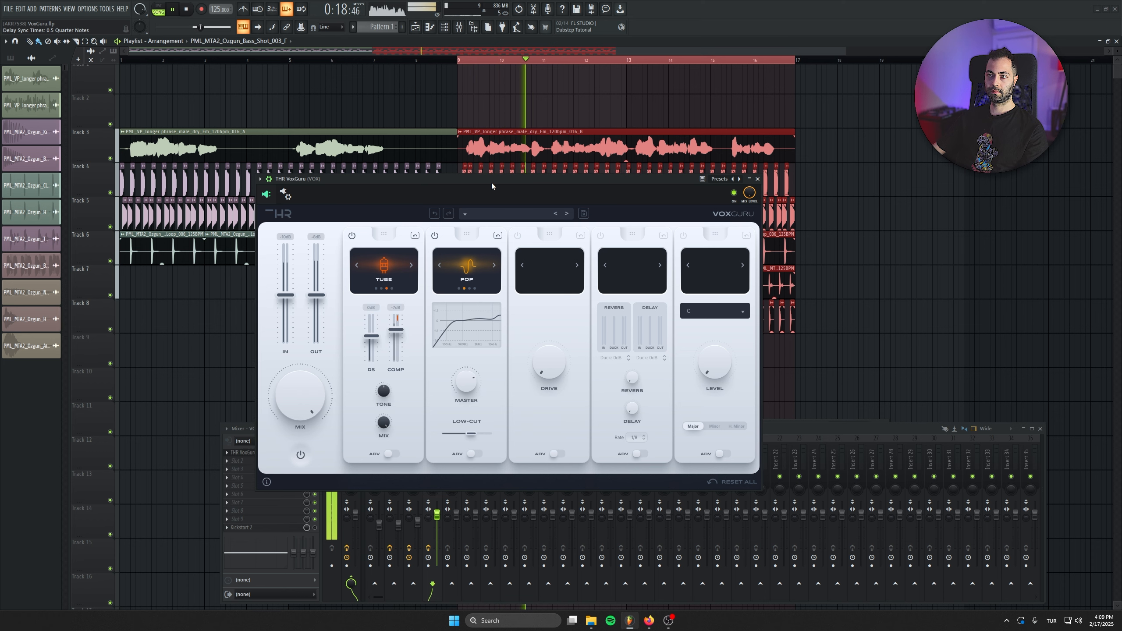
key("space")
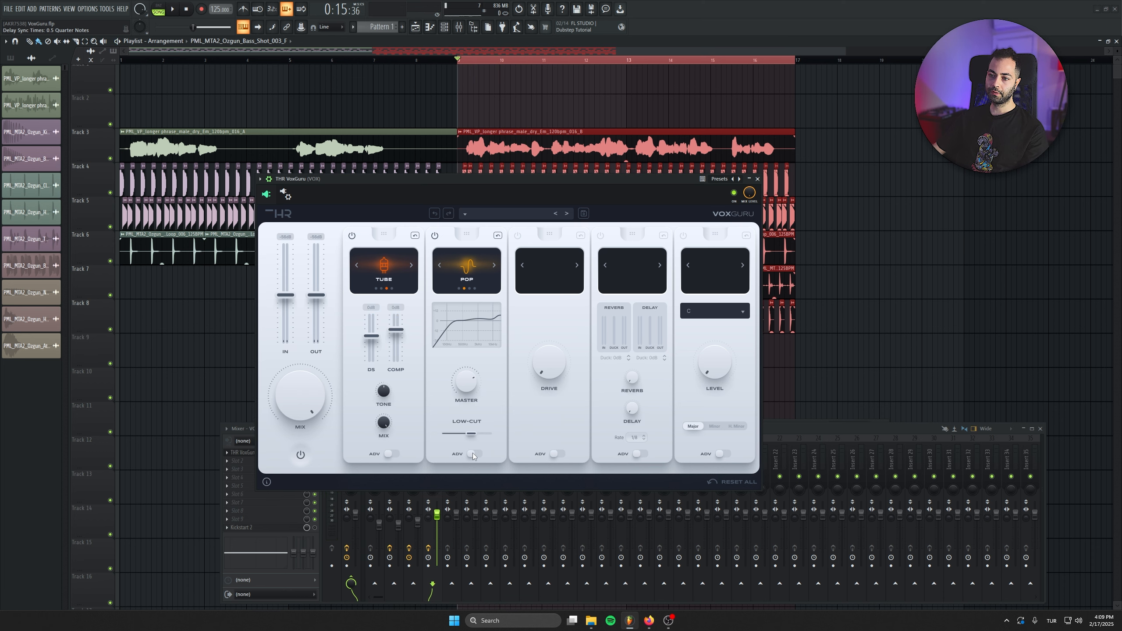
left_click(473, 453)
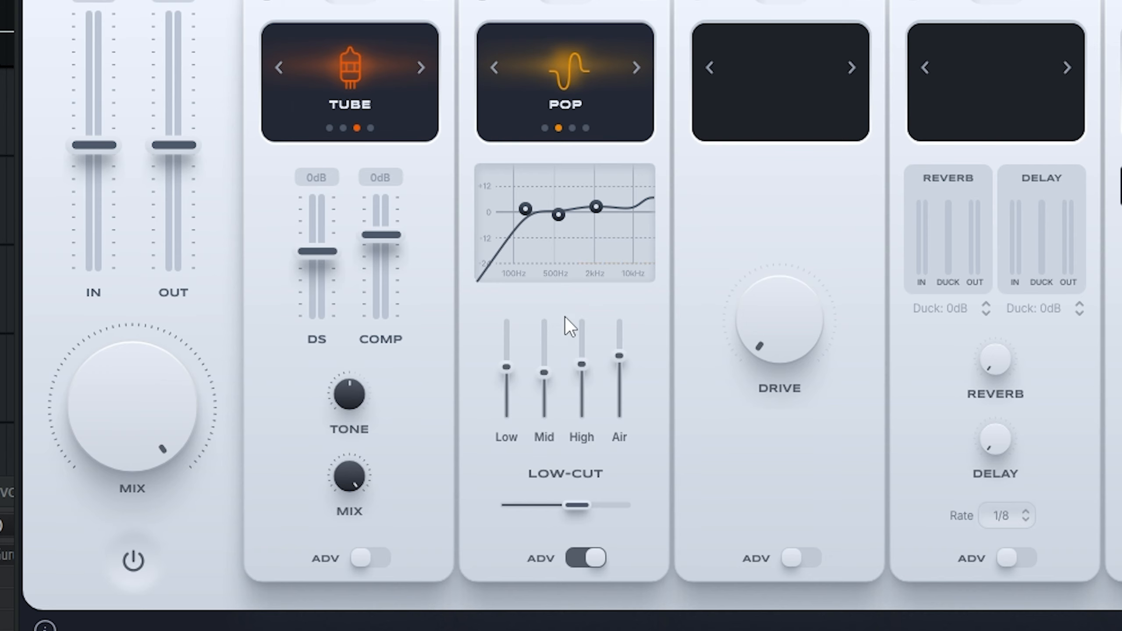
Raise the Pop equalizer's Low and High bands, lower its Mid band and shift the mid frequency upward during playback
left_click_drag(508, 368, 544, 374)
left_click_drag(562, 220, 570, 221)
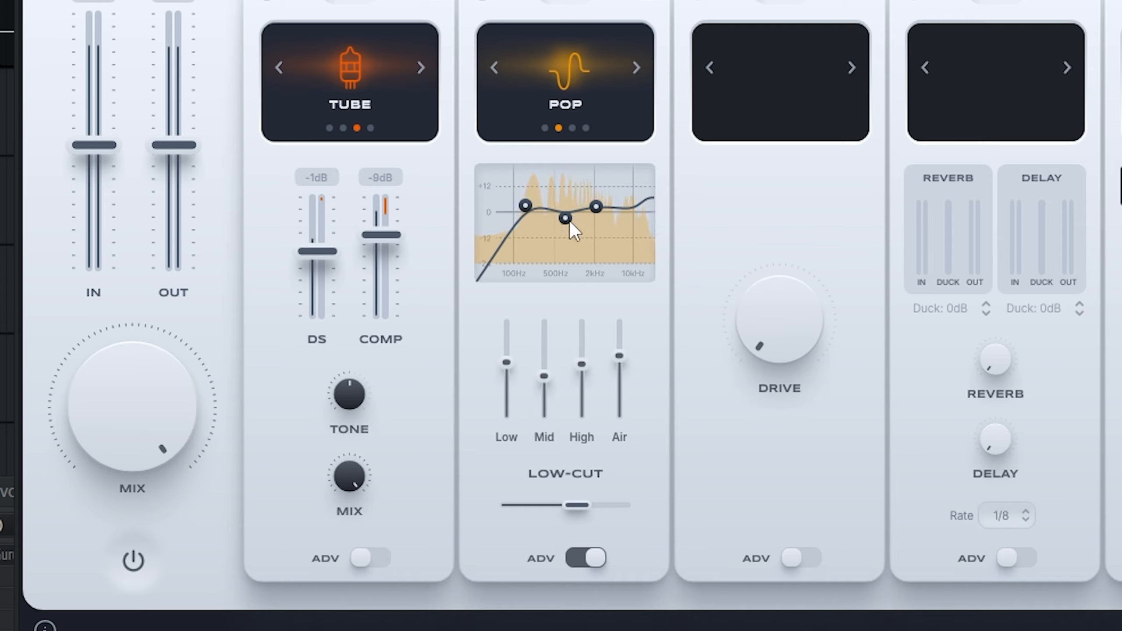
key("space")
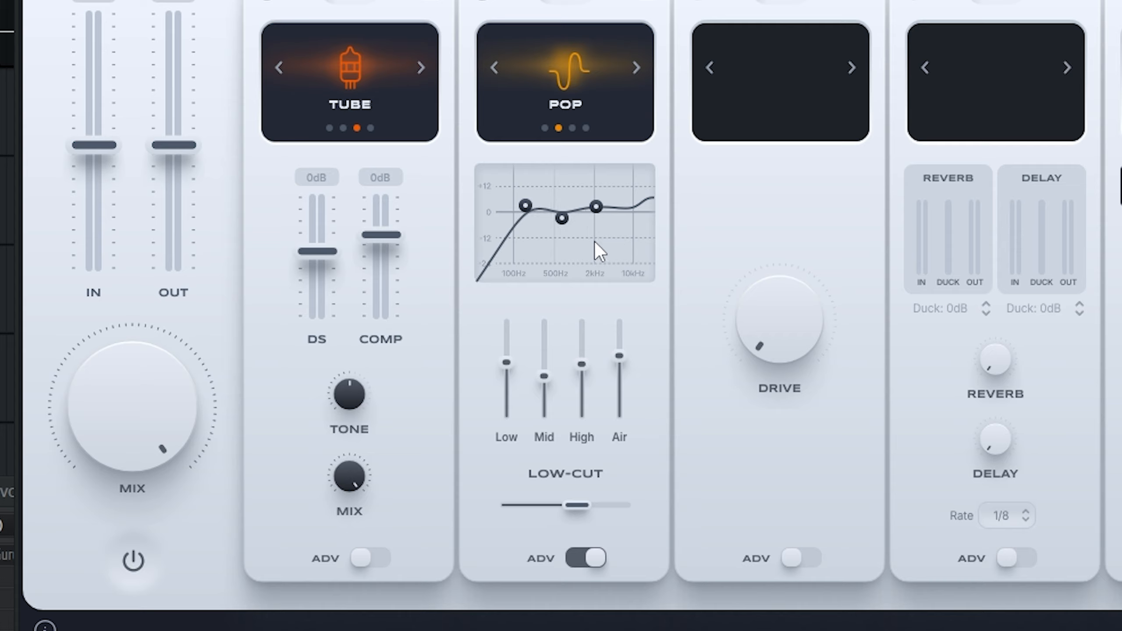
mouse_move(583, 364)
left_mouse_down()
mouse_move(586, 385)
mouse_move(587, 362)
left_mouse_up()
key("space")
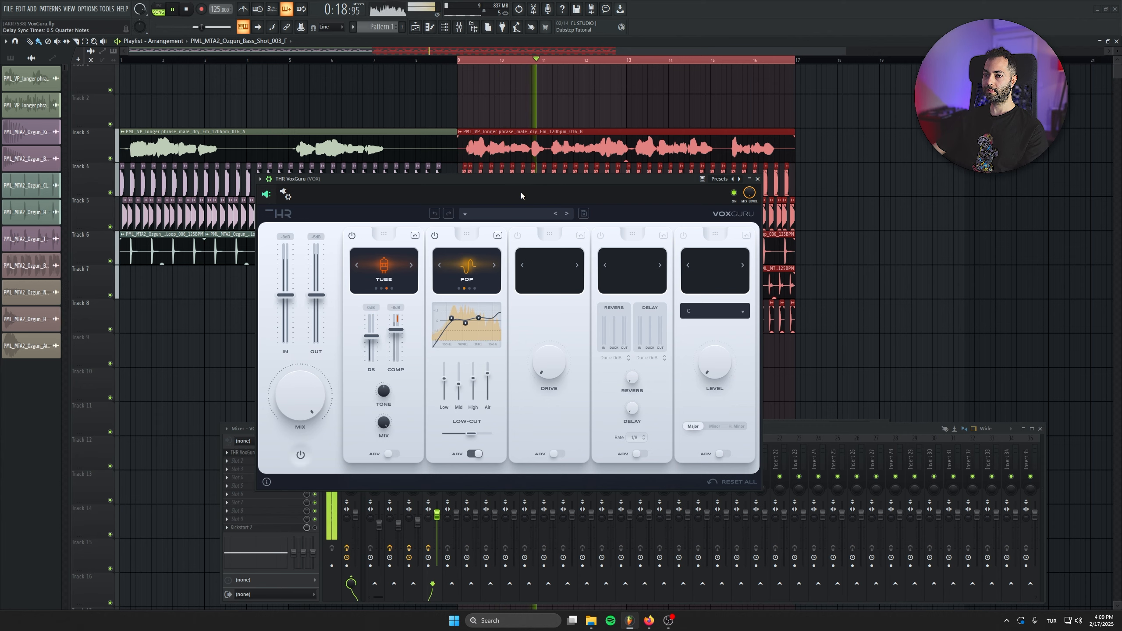
Bypass and re-enable the Pop equalizer to compare the vocal in the full mix, and stop playback
left_click(435, 235)
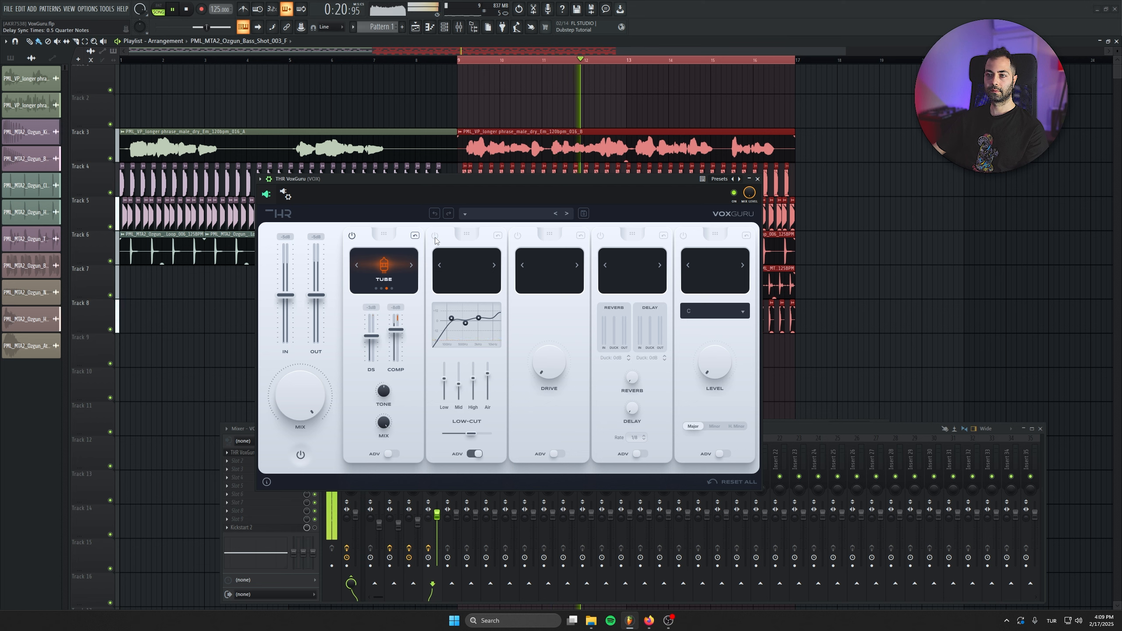
left_click(435, 236)
left_click(434, 465)
key("space")
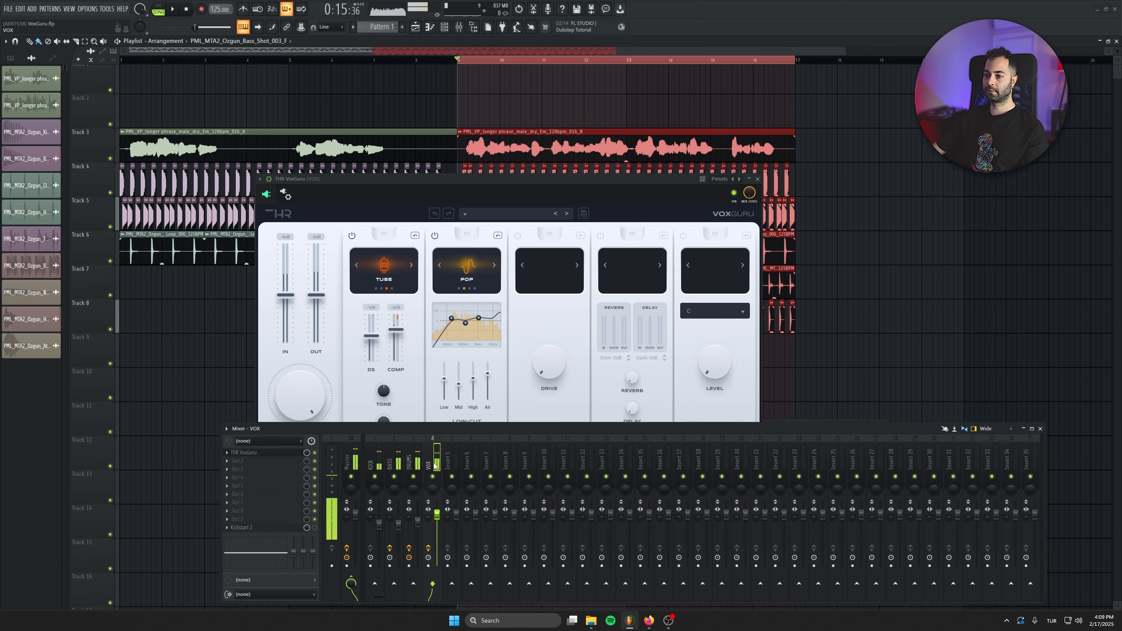
left_click(565, 185)
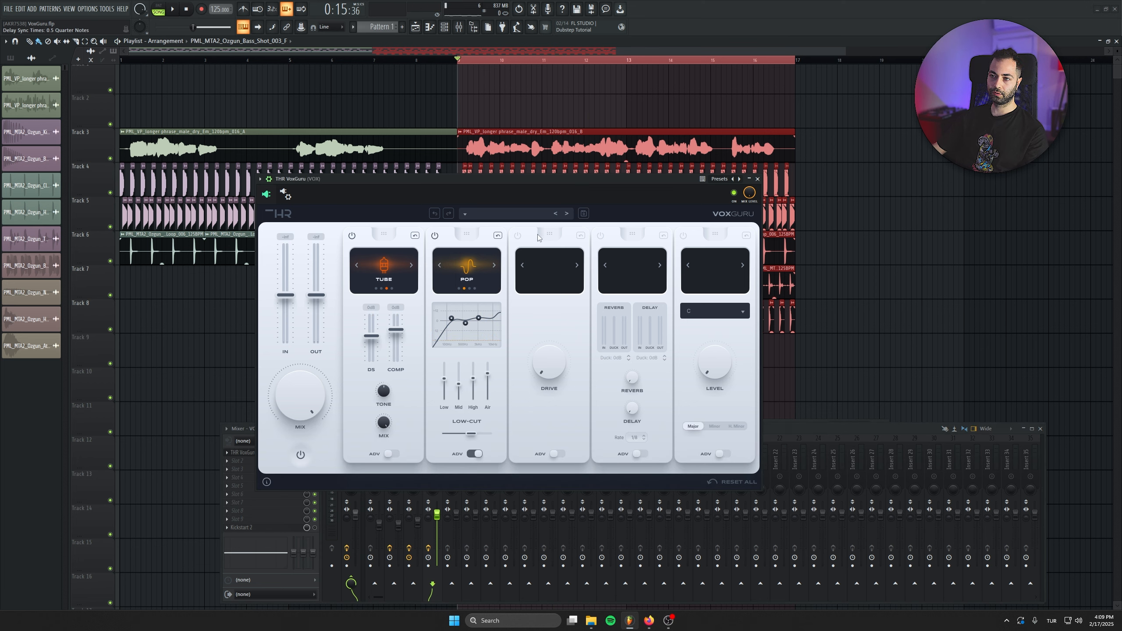
Enable the saturation module with the equalizer's advanced controls hidden, and browse through its modes back to Tape
left_click(517, 236)
left_click(472, 454)
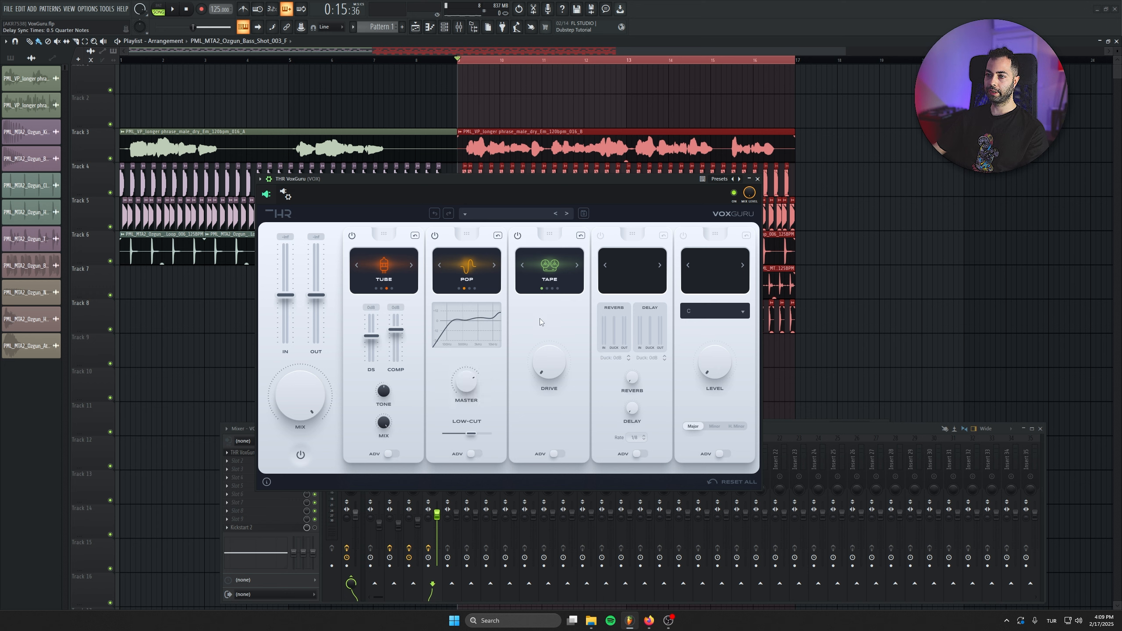
left_click(577, 266)
left_click(577, 265)
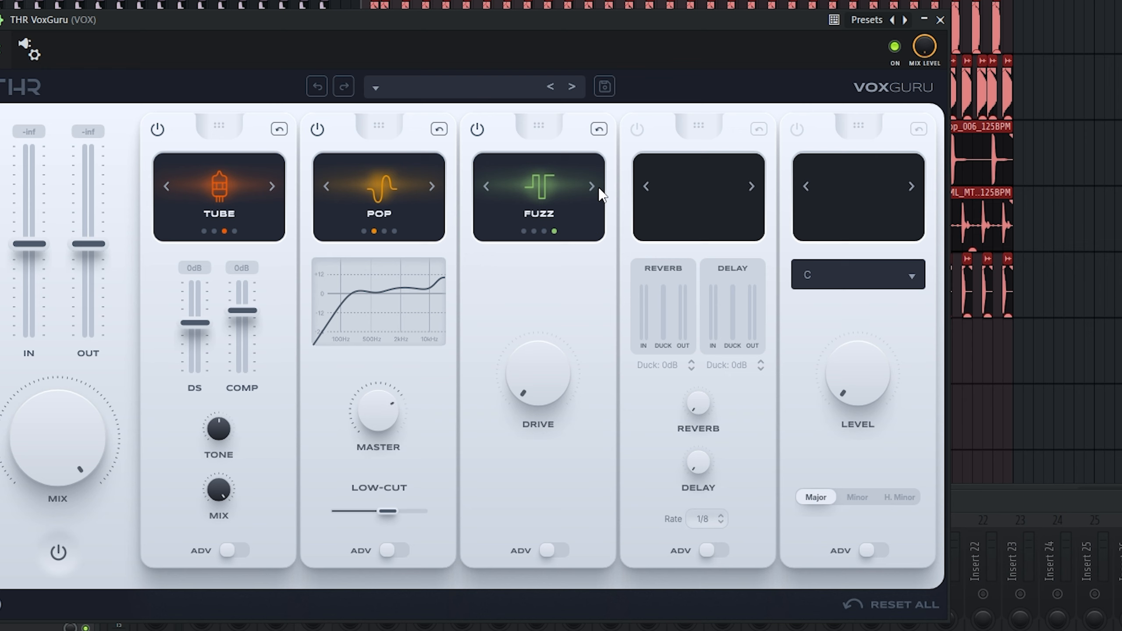
left_click(577, 265)
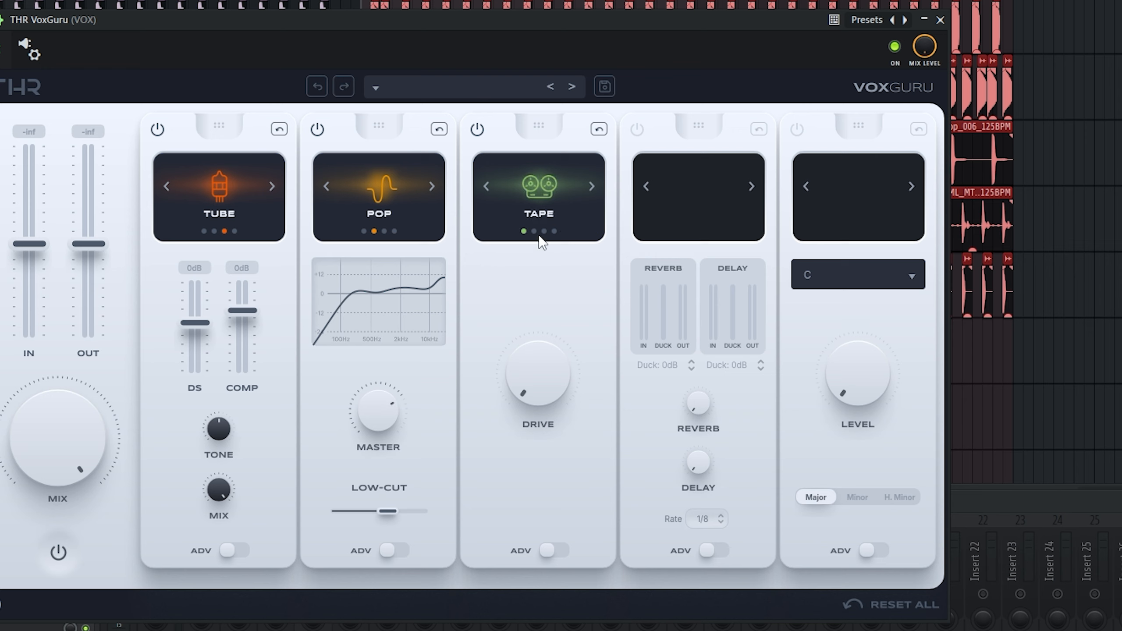
Raise the Tape Drive to 100% and audition the other saturation modes during playback, settling on Tube
left_click_drag(534, 376, 518, 0)
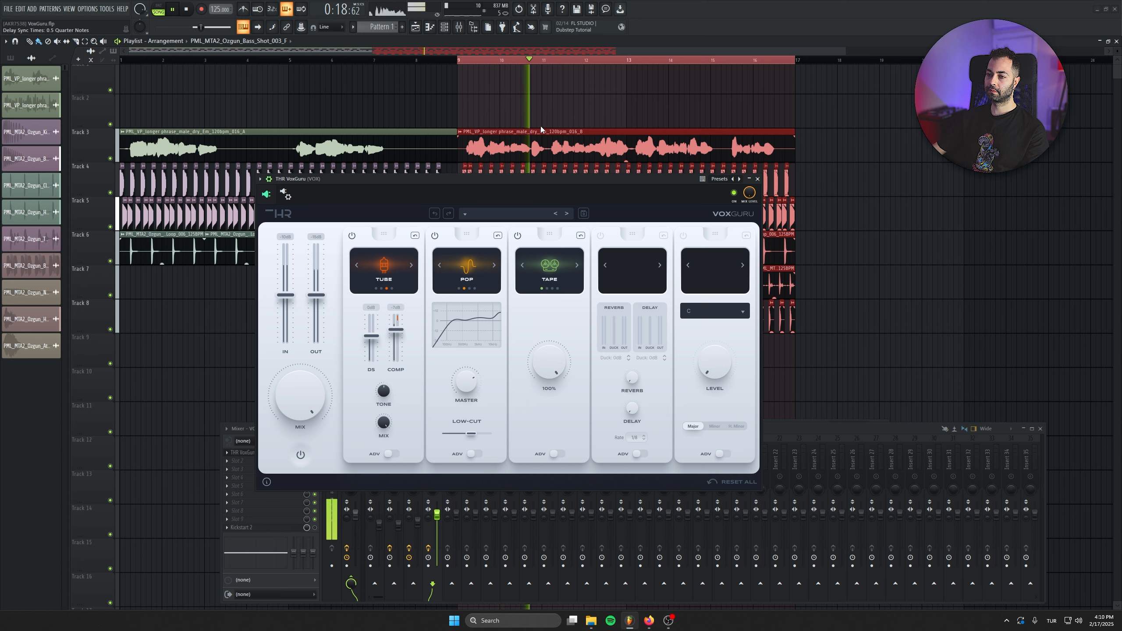
double_click(577, 265)
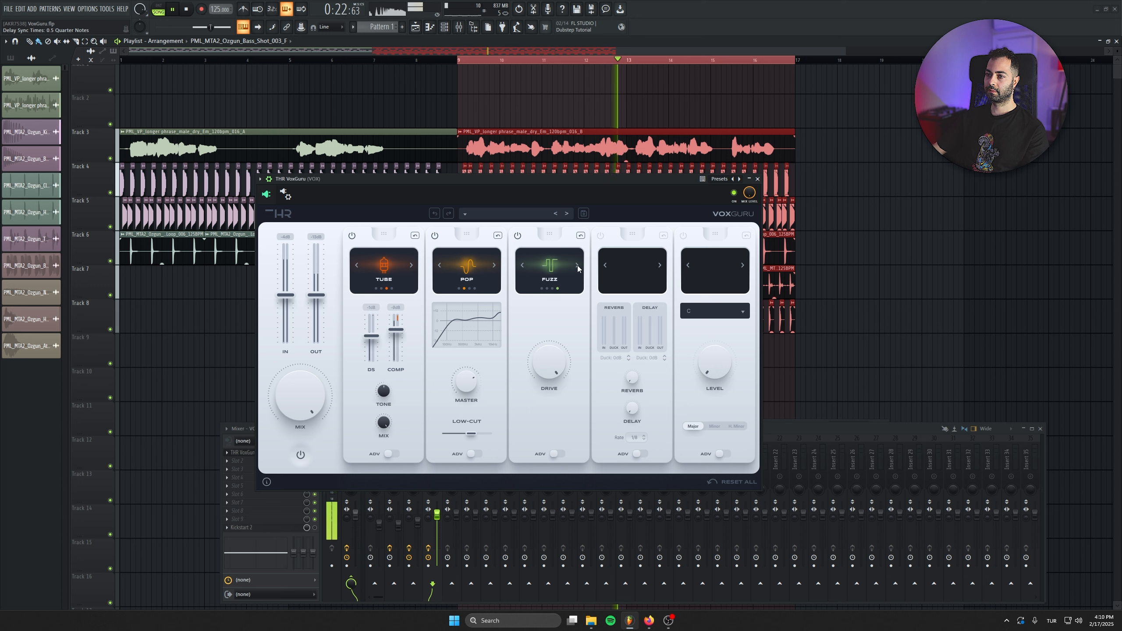
key("space")
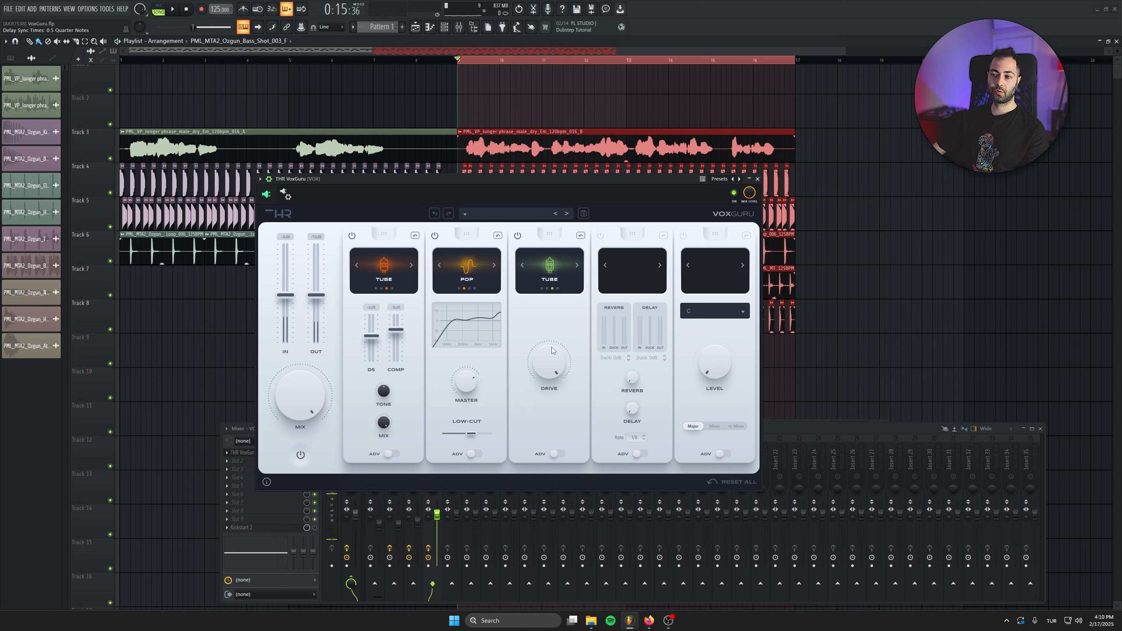
Try a lower Tube Drive during playback, and set it to 82% with the advanced saturation controls shown
key("space")
mouse_move(549, 354)
left_mouse_down()
mouse_move(557, 474)
mouse_move(549, 357)
mouse_move(549, 370)
left_mouse_up()
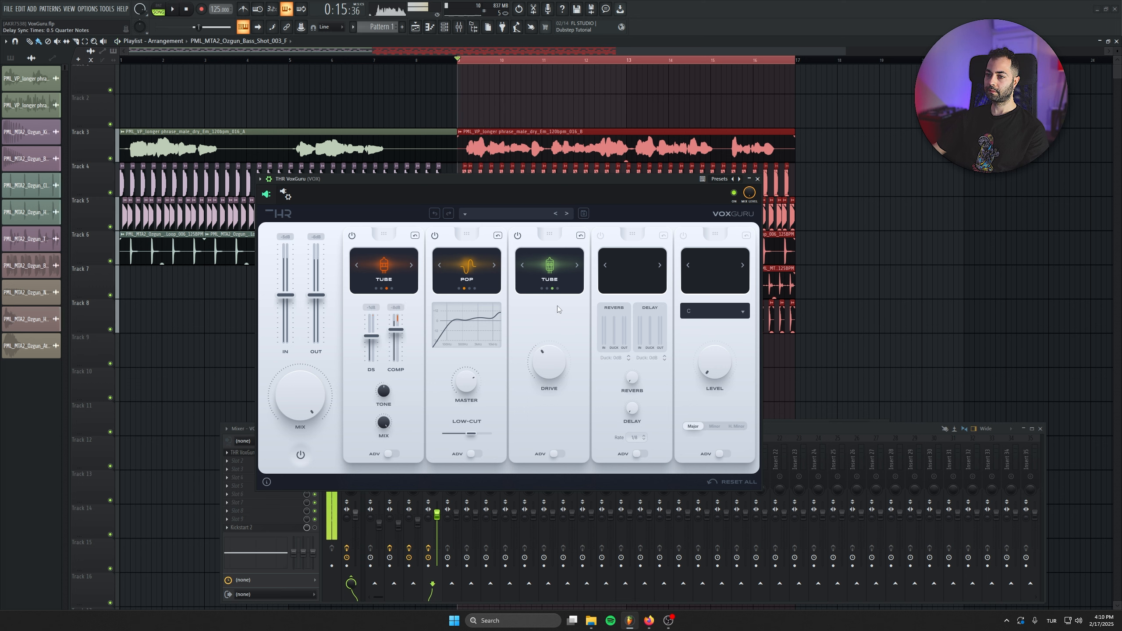
left_click(558, 454)
key("space")
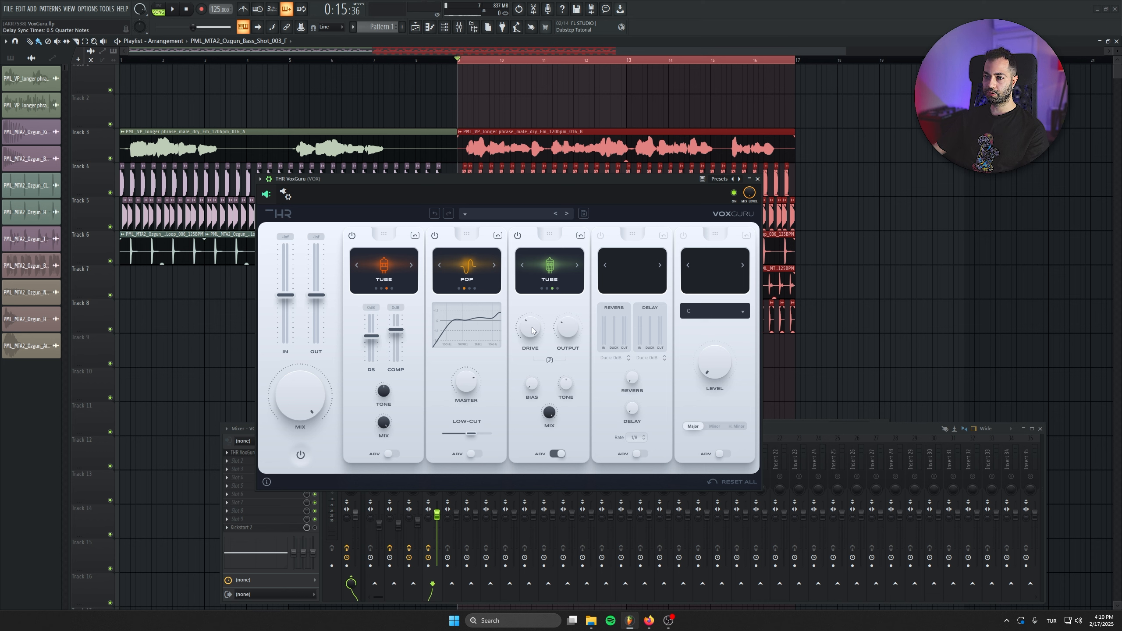
left_click_drag(532, 331, 519, 251)
left_click_drag(528, 190, 530, 296)
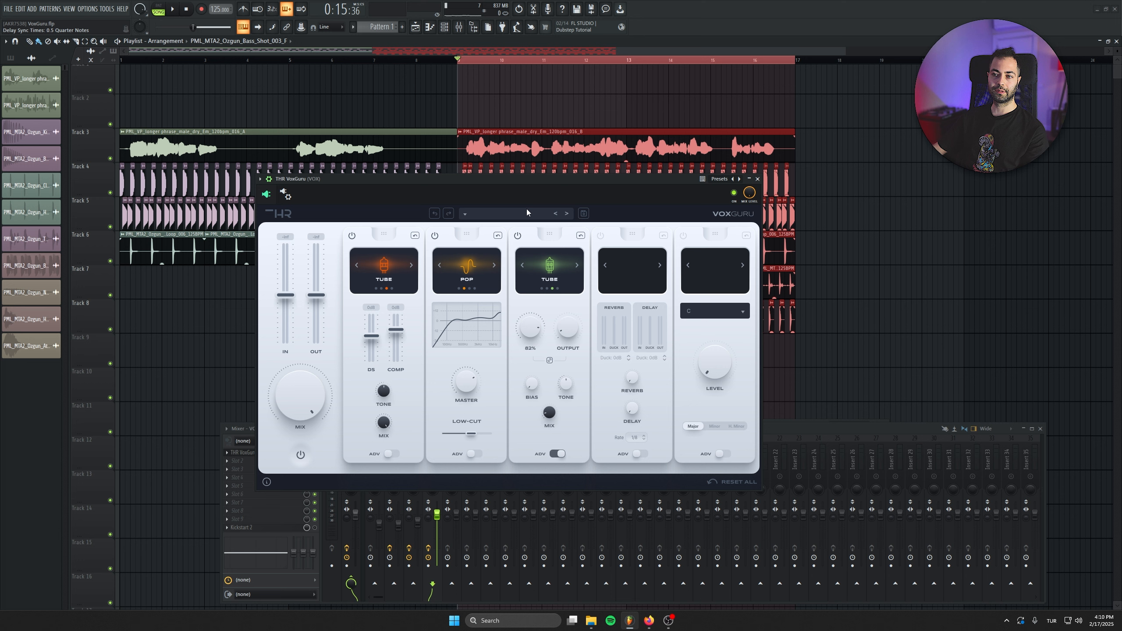
Lower the Tube saturator's Mix, and bypass and re-enable the module to compare the vocal during playback
mouse_move(554, 412)
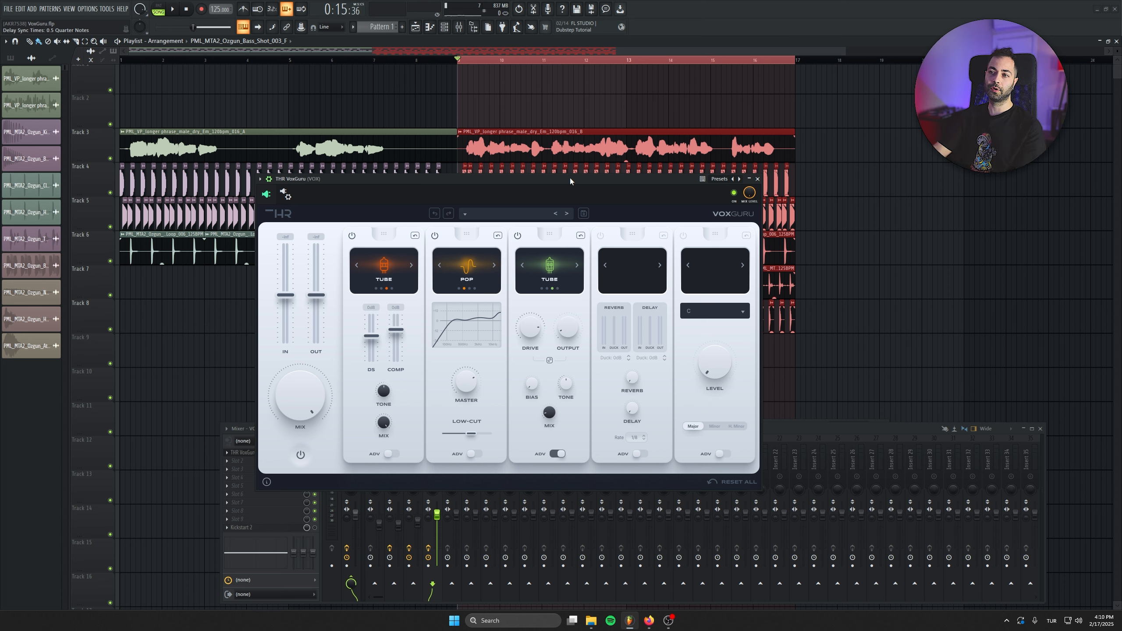
key("space")
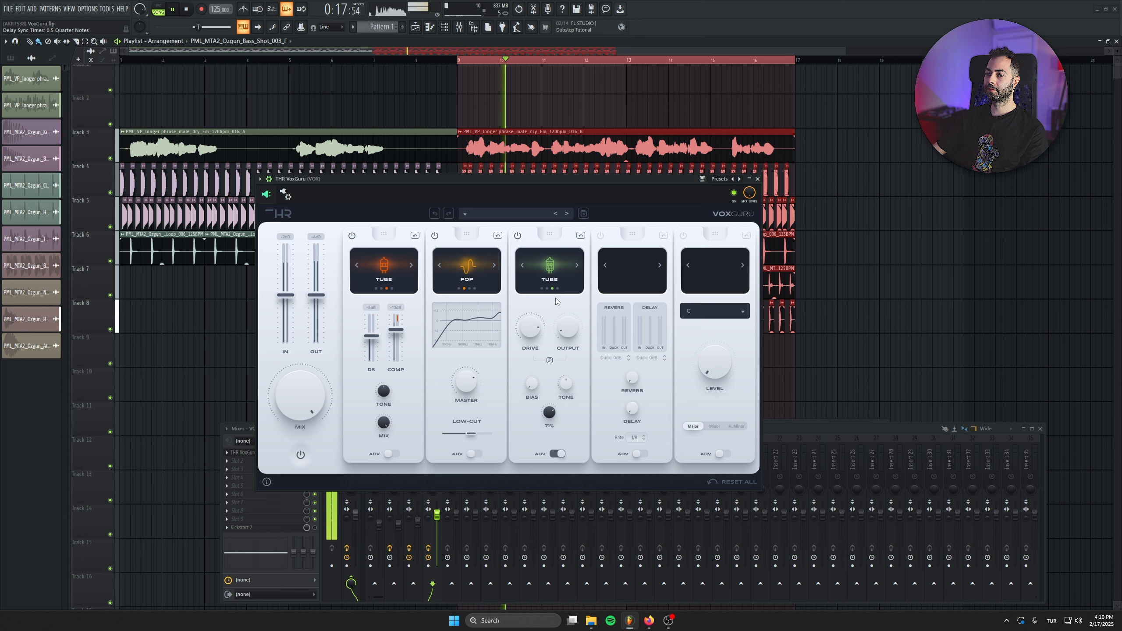
left_click(517, 236)
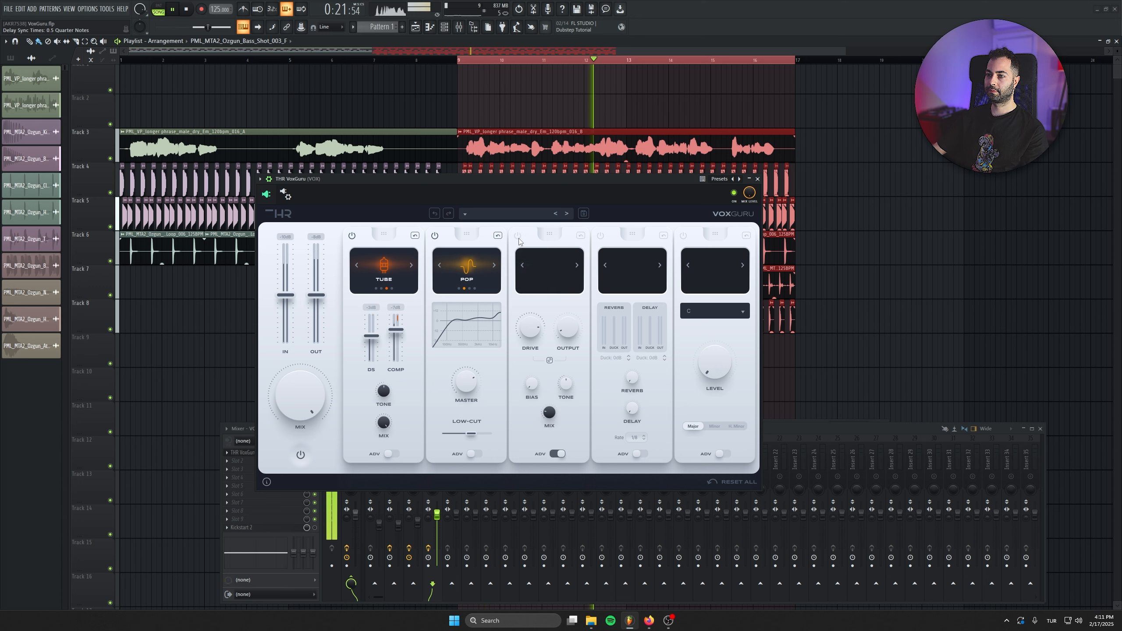
left_click(517, 235)
key("space")
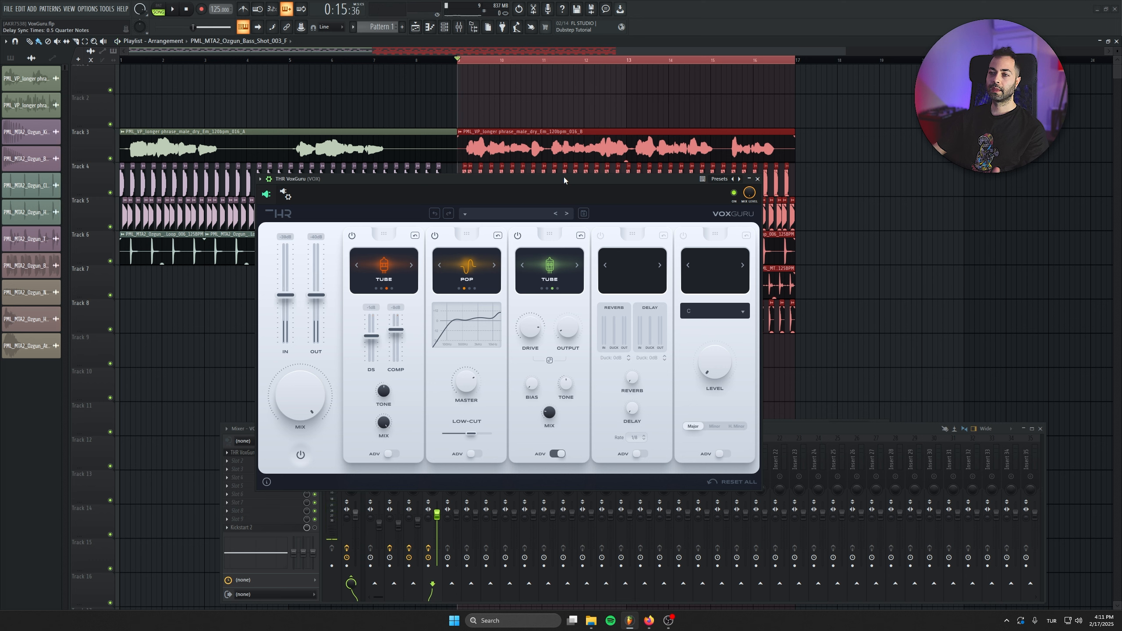
Enable the reverb and delay module and show its advanced controls, hiding those of the saturator
left_click(600, 236)
left_click(557, 455)
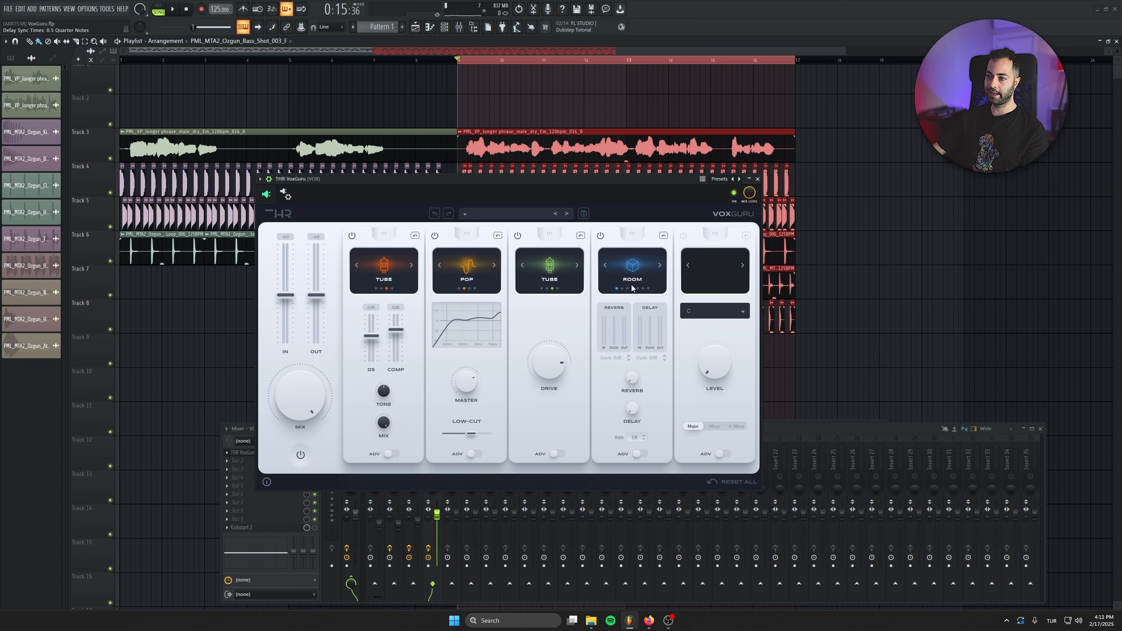
left_click(640, 454)
Browse through all the reverb types and choose Chamber
double_click(660, 265)
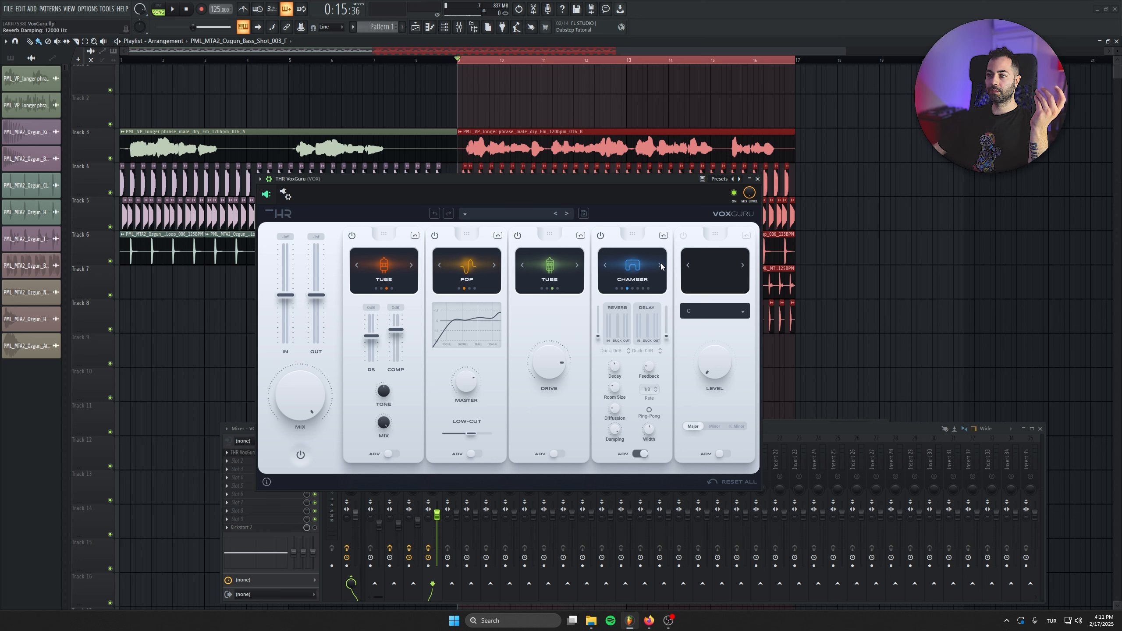
left_click(661, 264)
left_click(661, 264)
left_click(661, 264)
left_click(661, 264)
left_click(661, 264)
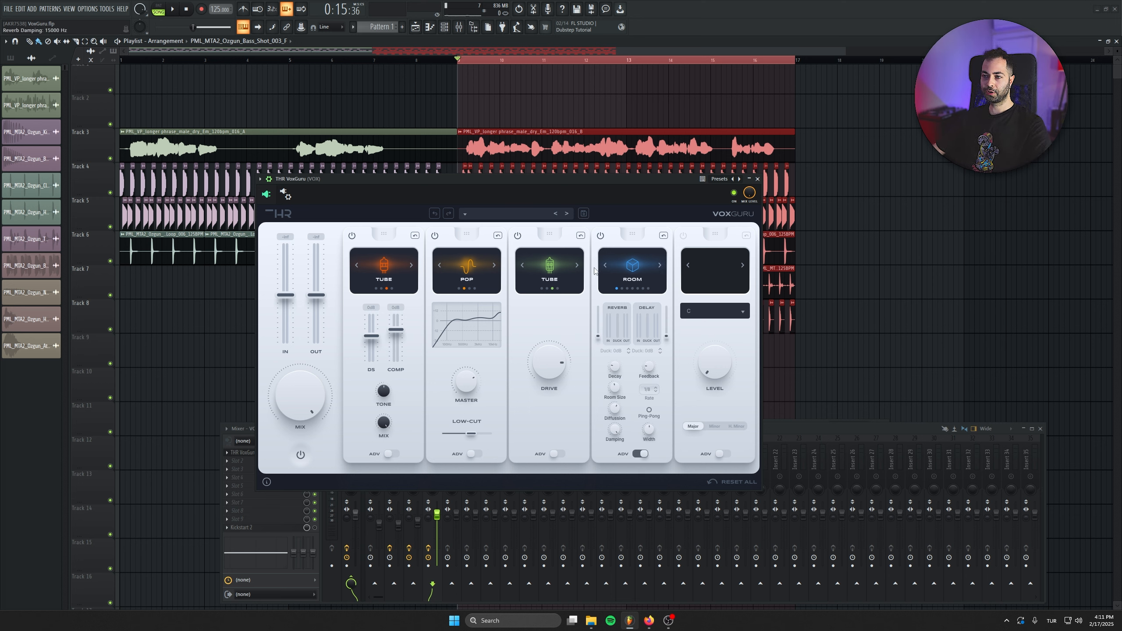
left_click(661, 265)
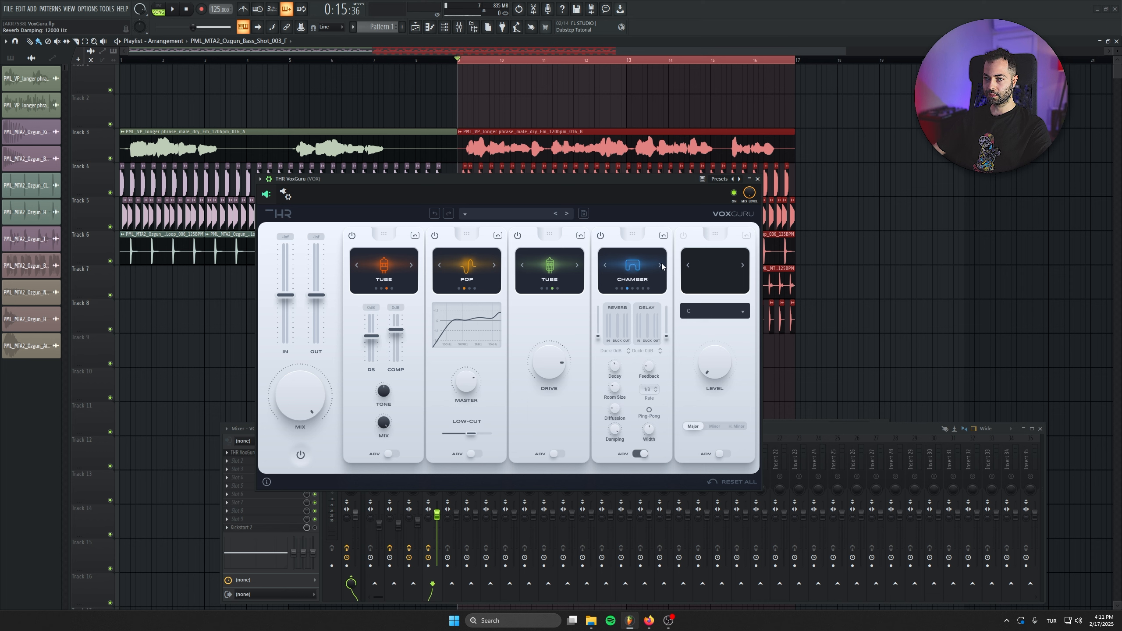
Turn on ping-pong delay, hide the advanced controls, and raise the Reverb and Delay amounts during playback
left_click(650, 411)
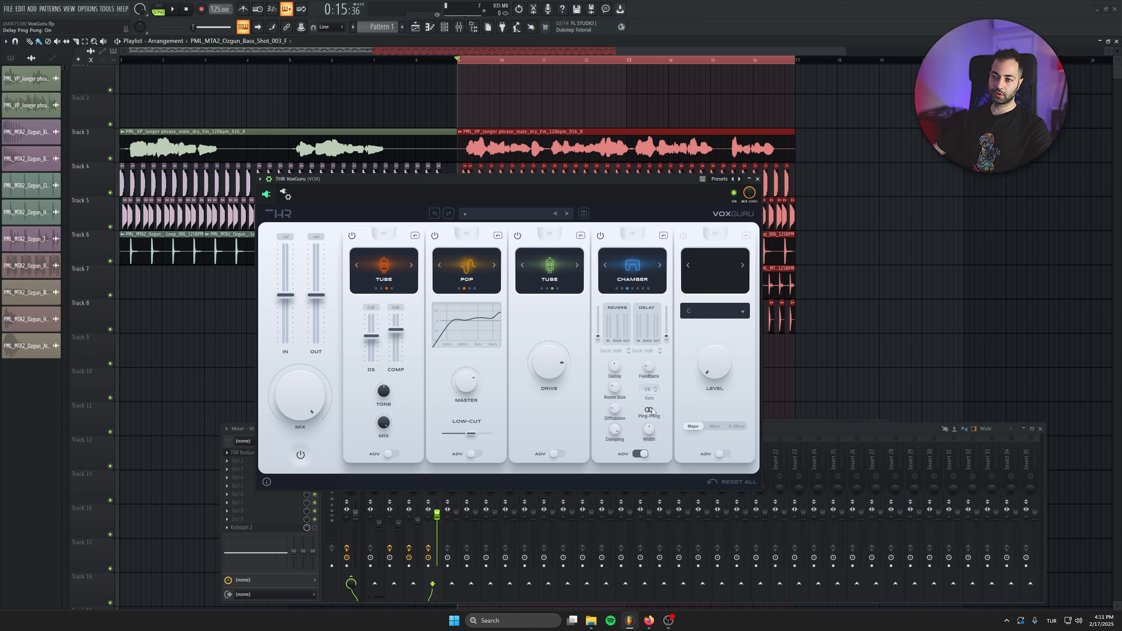
left_click(644, 455)
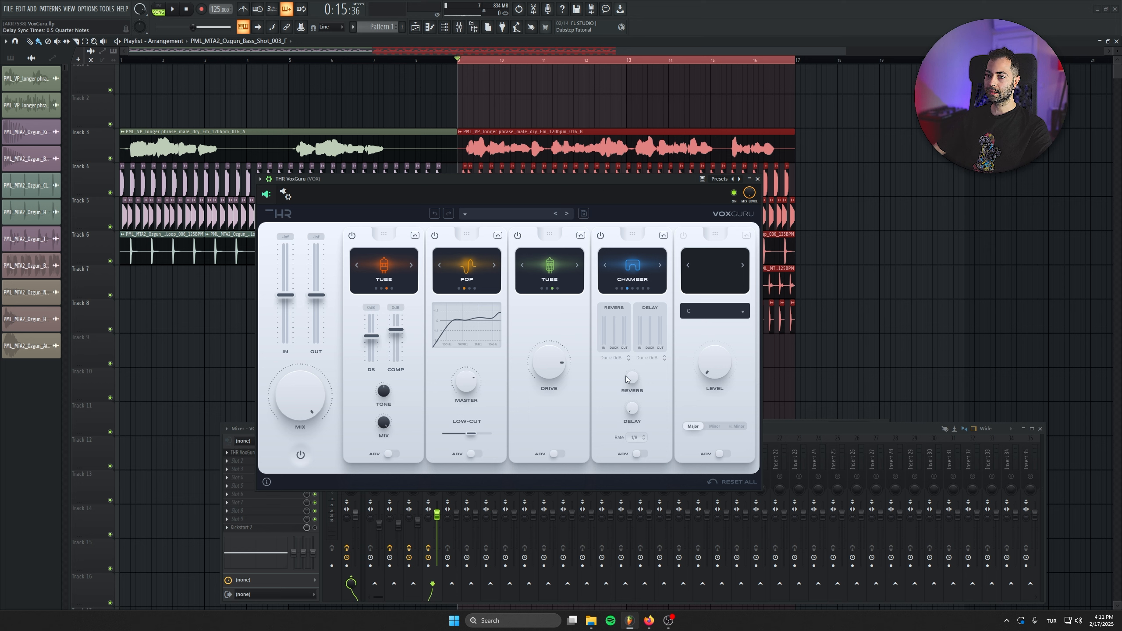
key("space")
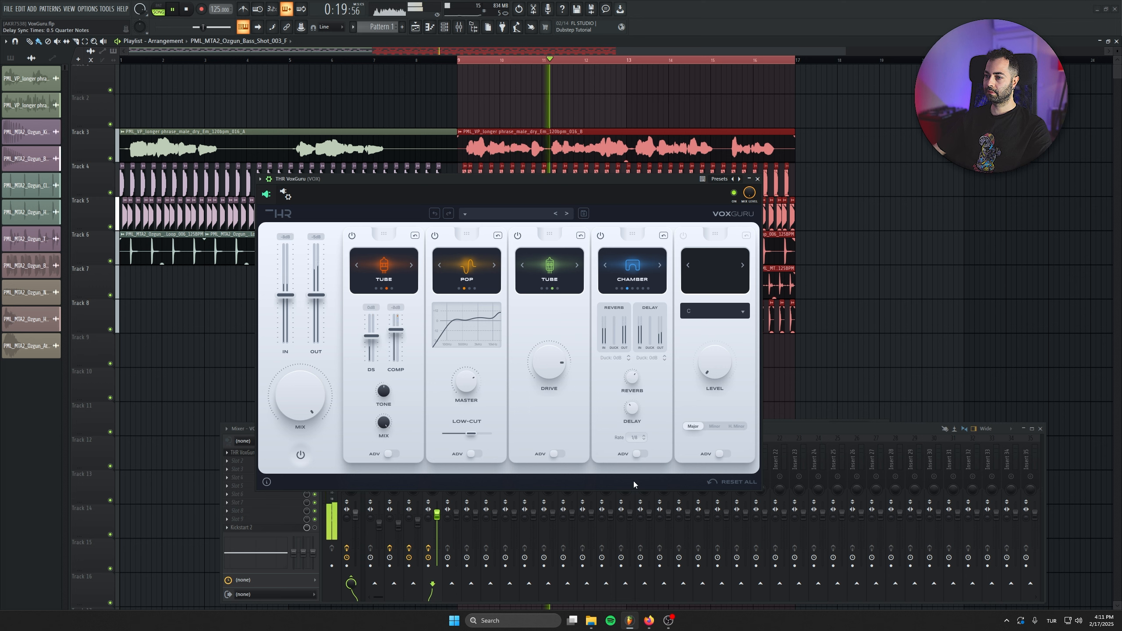
key("space")
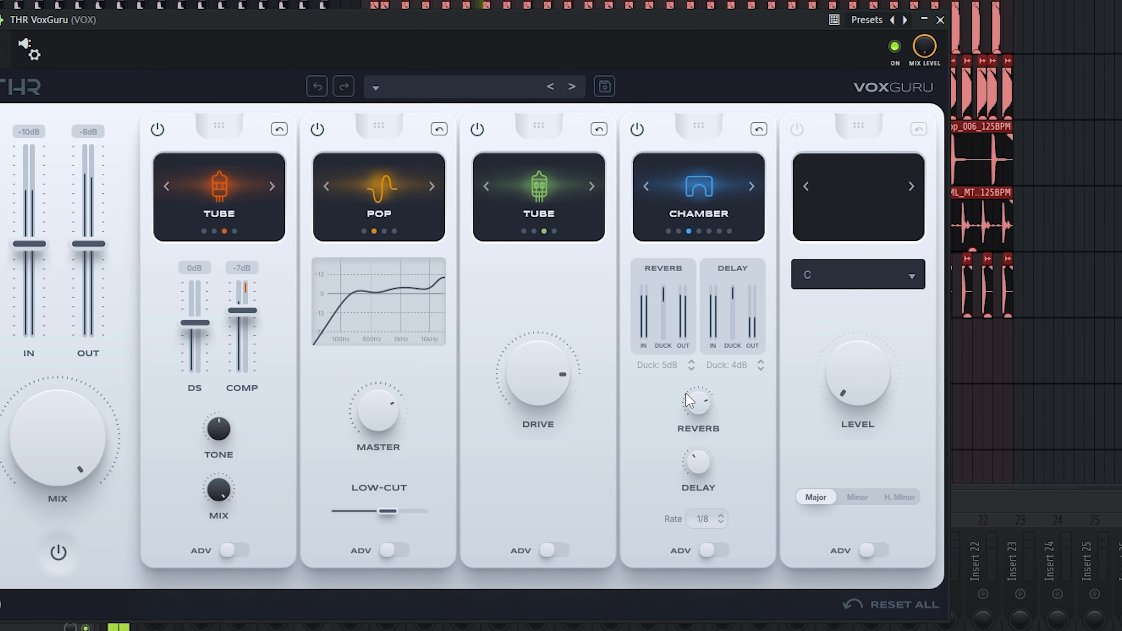
Set the ducking to 3 dB for reverb and 6 dB for delay, raise the Delay amount, and bypass the plugin to compare
left_click(691, 369)
left_click(691, 369)
left_click_drag(698, 462, 693, 313)
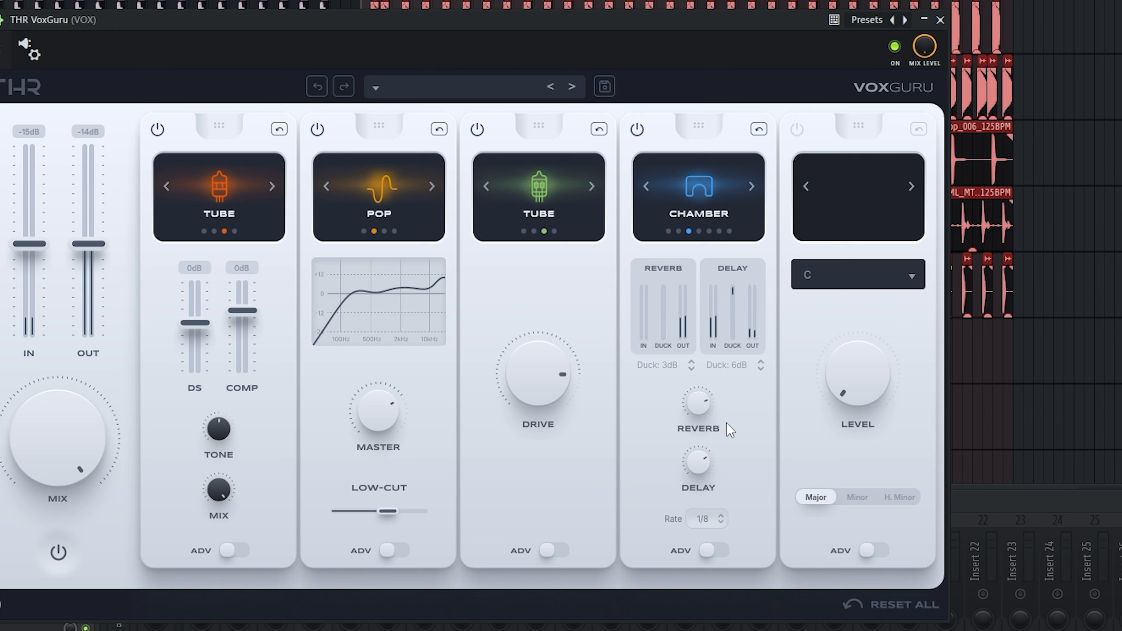
left_click(894, 47)
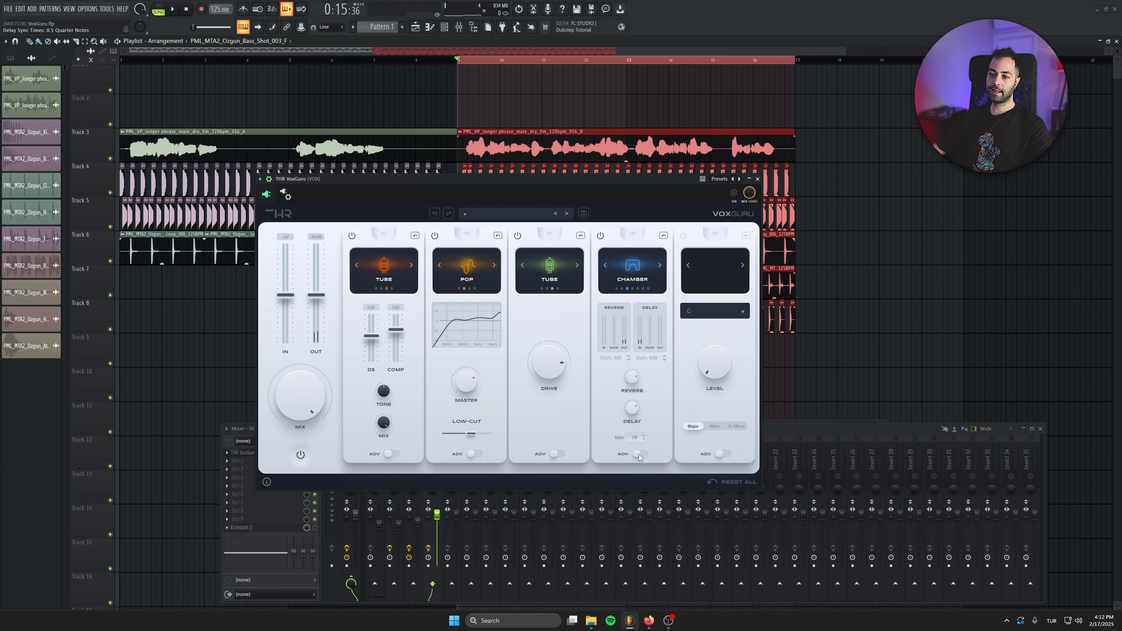
Show the advanced reverb and delay controls and browse the other reverb types, returning to Chamber
left_click(638, 454)
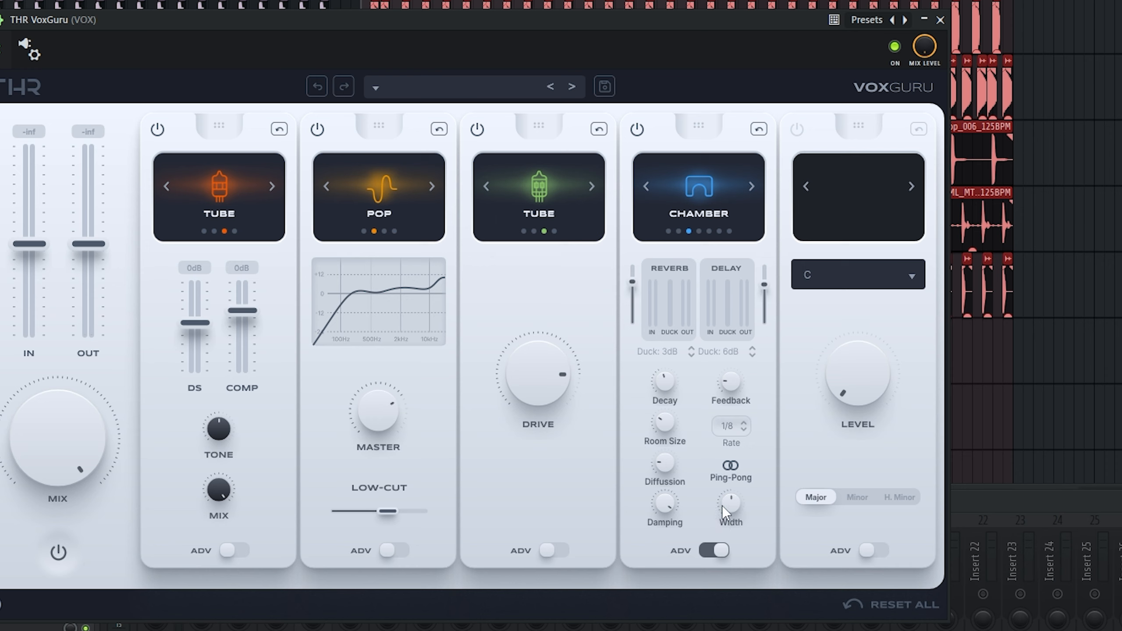
left_click_drag(741, 428, 735, 422)
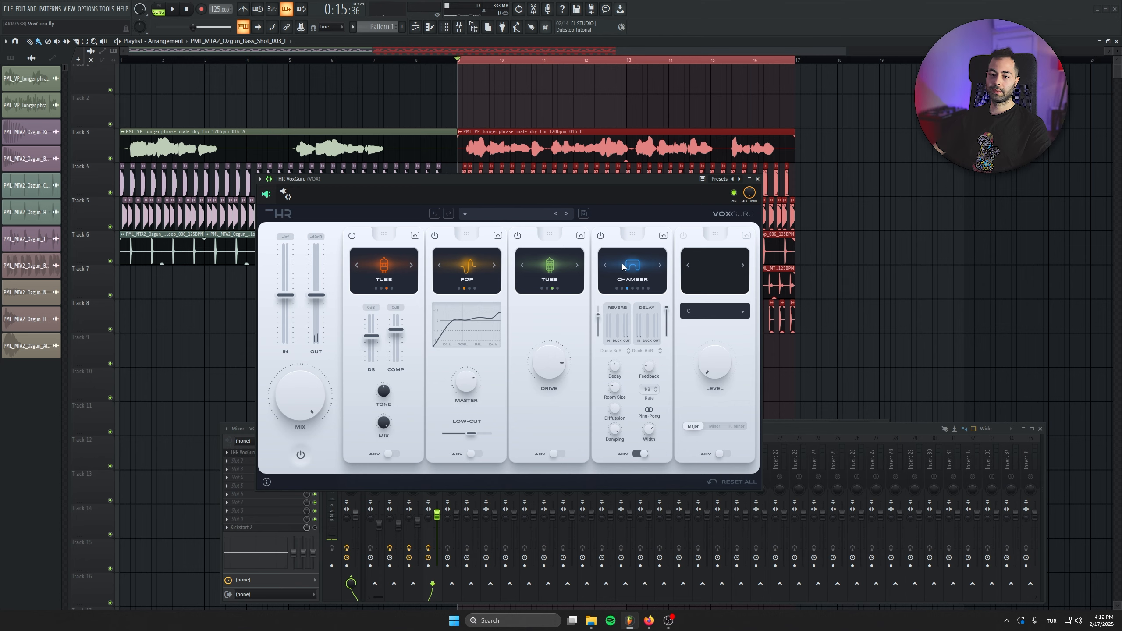
left_click(660, 265)
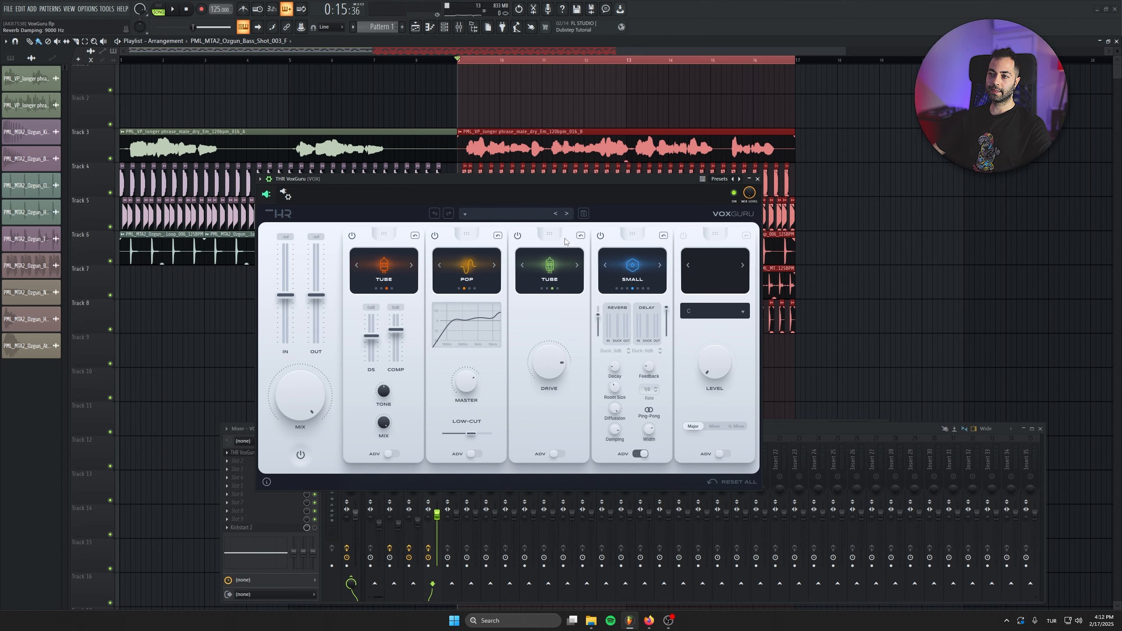
left_click(605, 265)
left_click(605, 267)
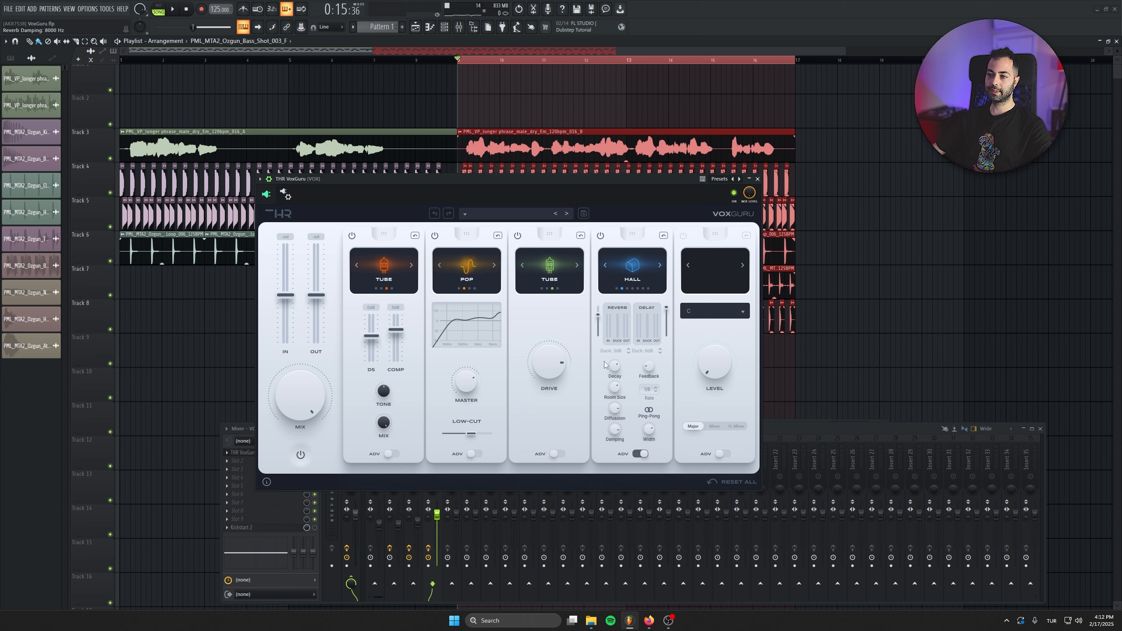
left_click(658, 266)
left_click(658, 266)
left_click(658, 266)
left_click(607, 265)
left_click(607, 264)
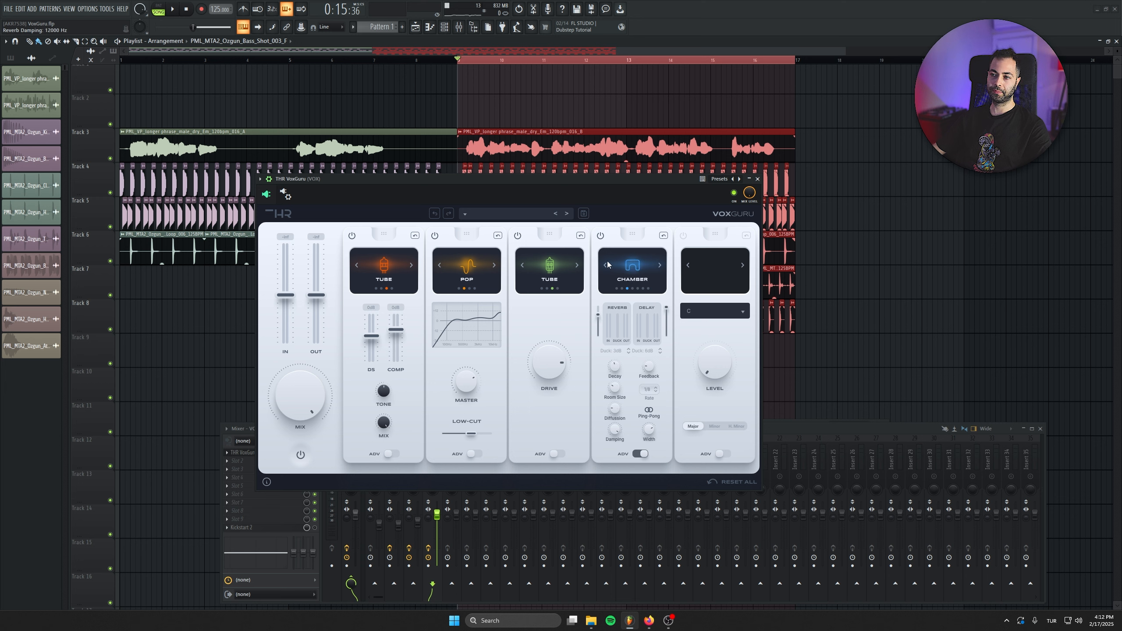
Enable the pitch effects module with its Harmony mode
left_click(683, 234)
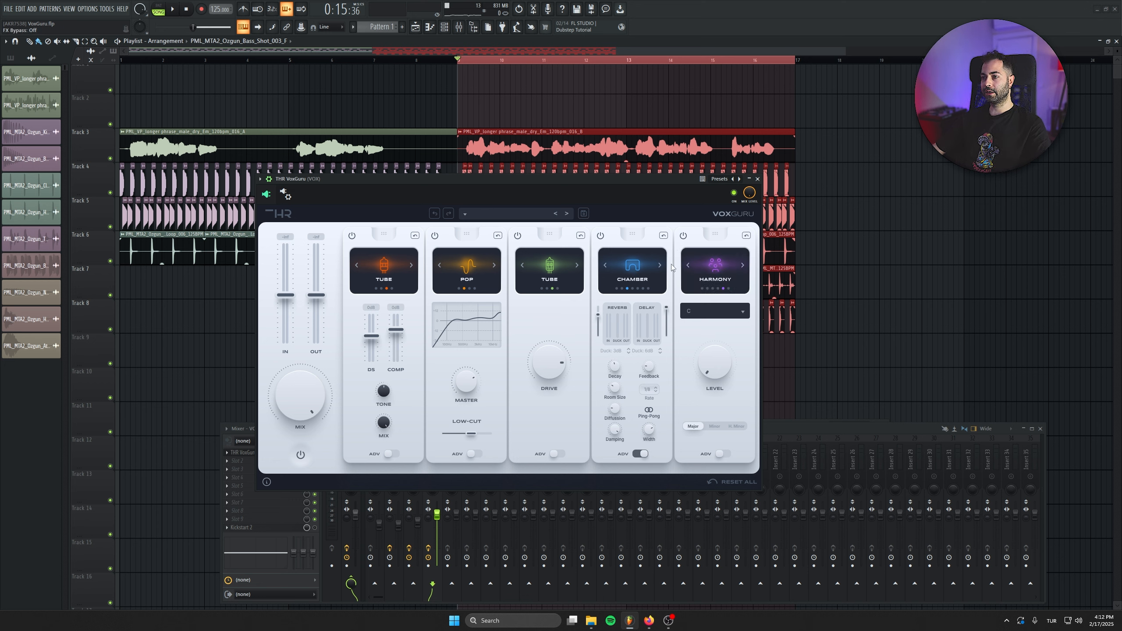
Bypass the reverb/delay, saturation, equalizer and compressor modules so that only the Harmony module stays active
left_click(600, 235)
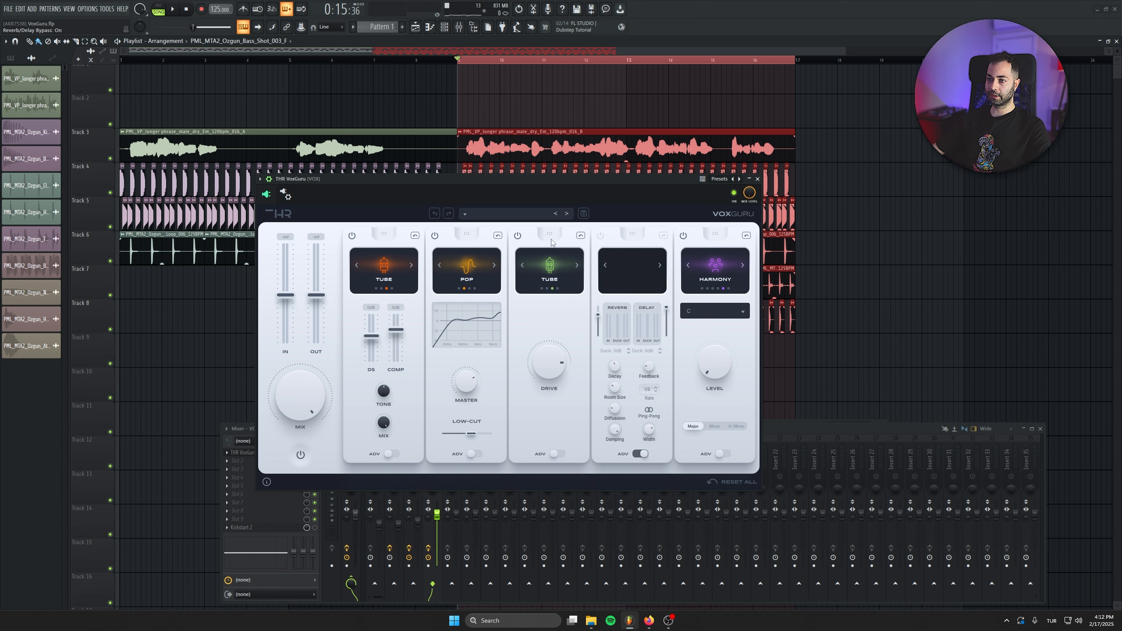
left_click(517, 235)
left_click(435, 235)
left_click(351, 235)
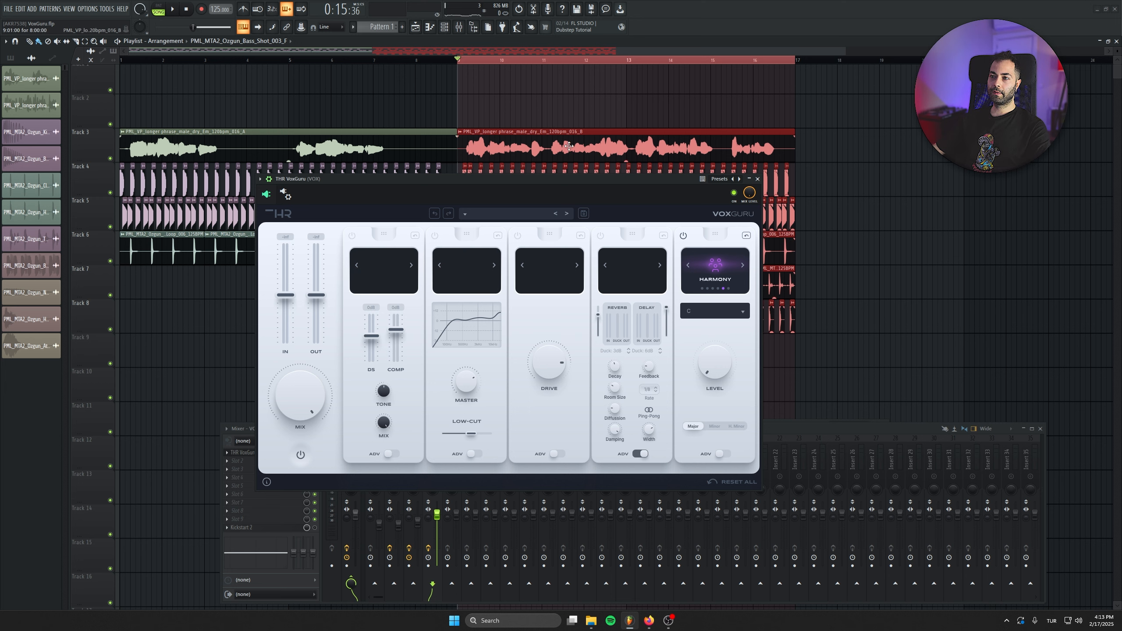
Check the pitch shift of the second vocal clip and set the Harmony key to F minor
double_click(539, 137)
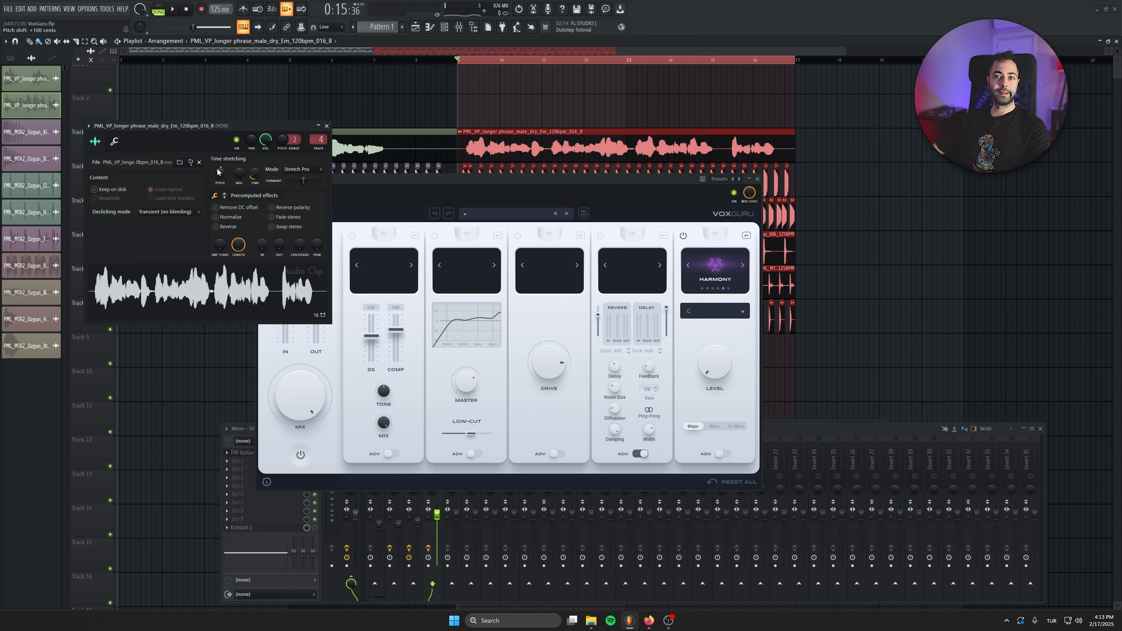
left_click(327, 125)
left_click(714, 311)
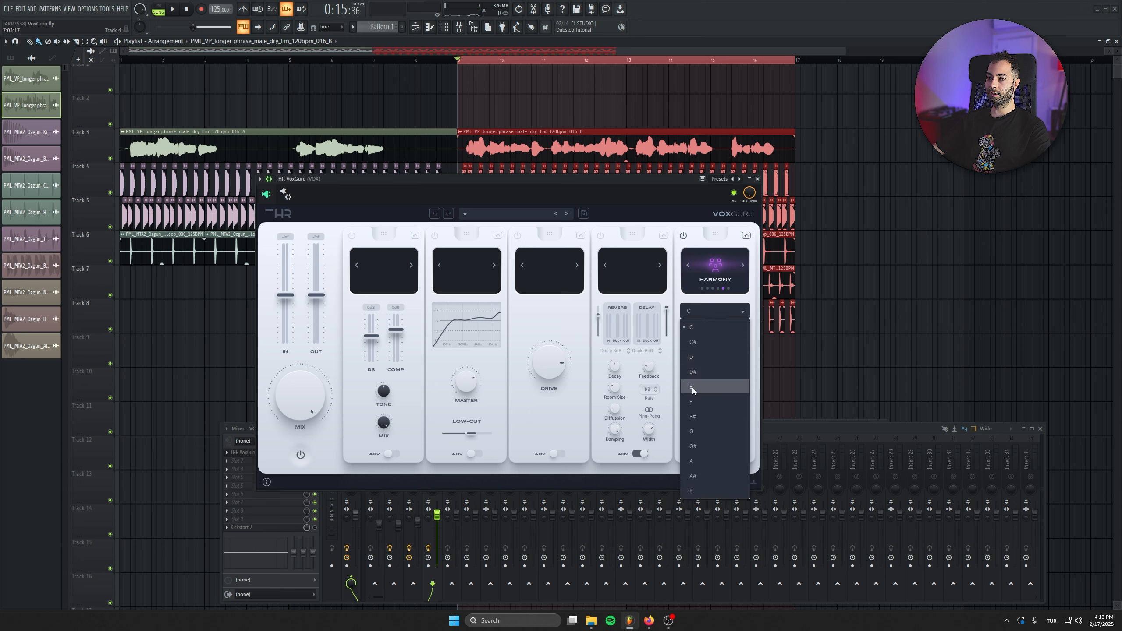
left_click(694, 401)
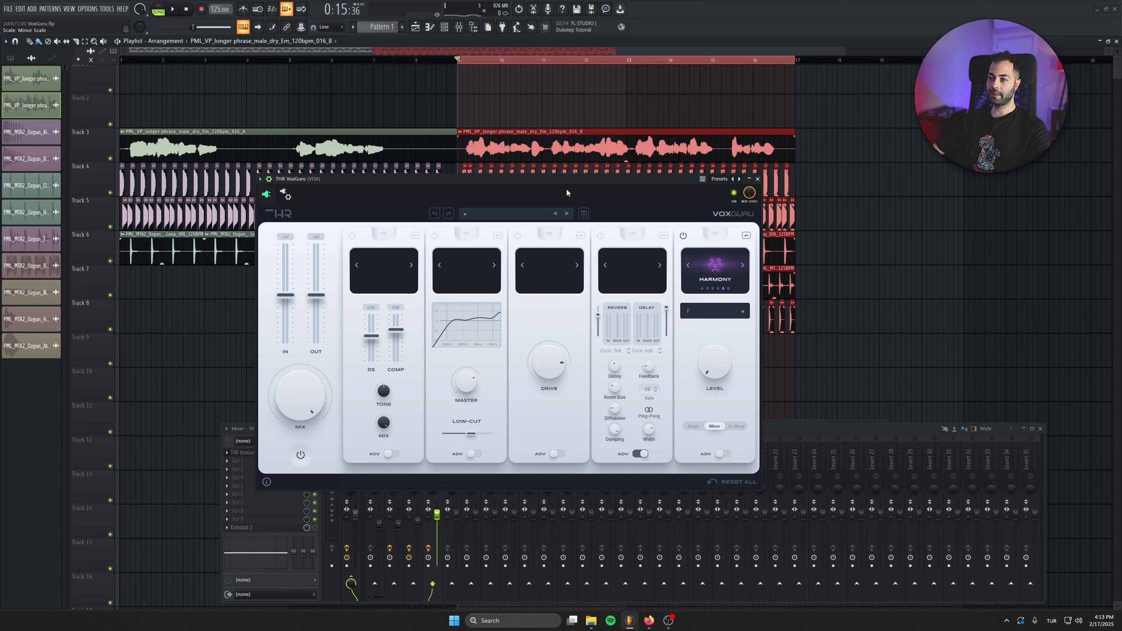
Play the vocal and raise the Harmony level to about 82%
key("space")
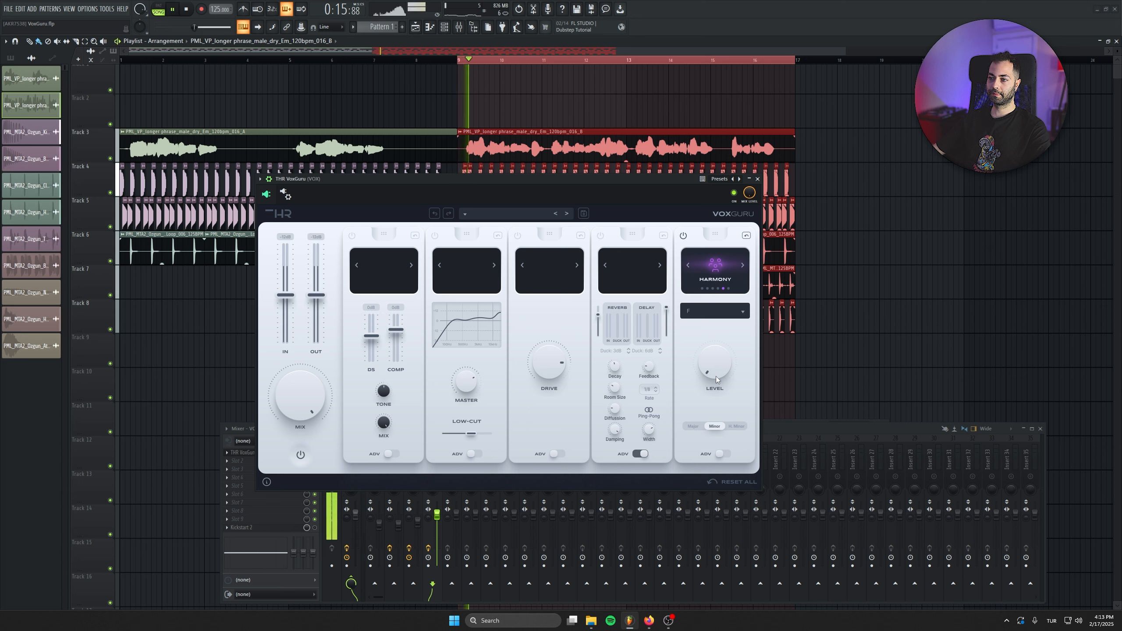
left_click_drag(715, 376, 693, 260)
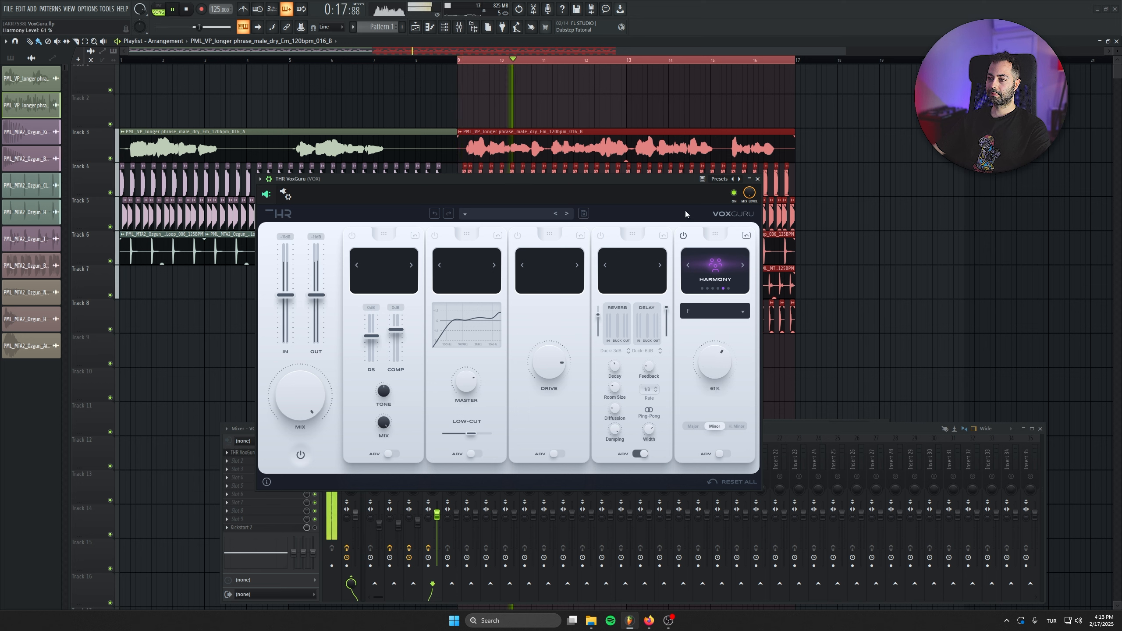
left_click_drag(686, 210, 682, 155)
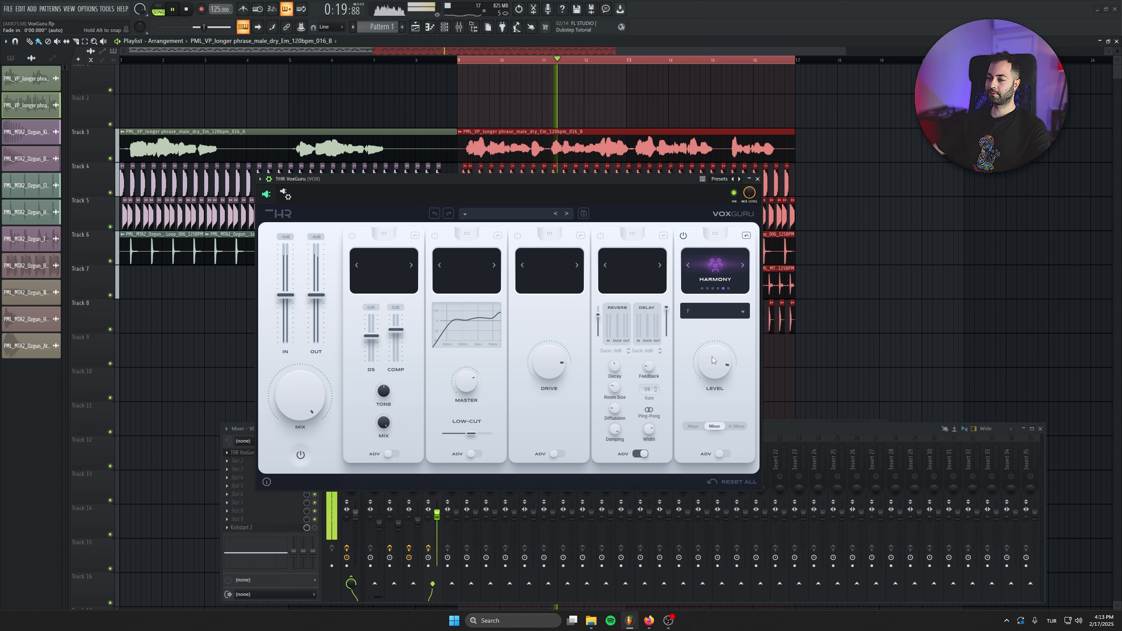
left_click_drag(712, 356, 712, 404)
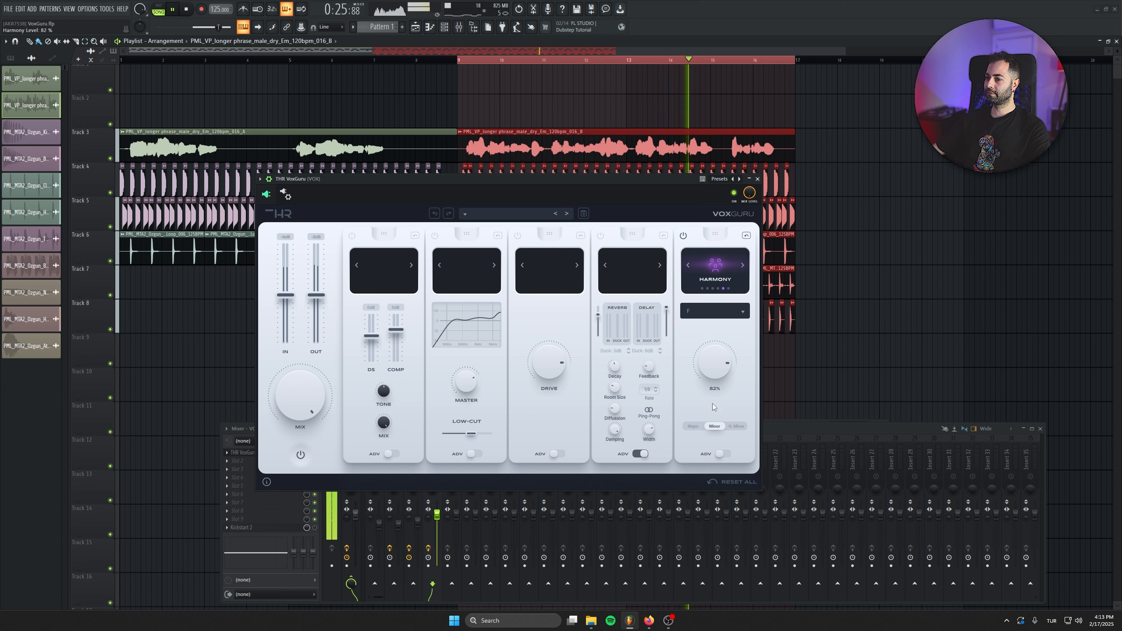
Re-enable the compressor, equalizer, saturation and reverb/delay modules, and lower the Harmony level to about 52% during playback
left_click(351, 235)
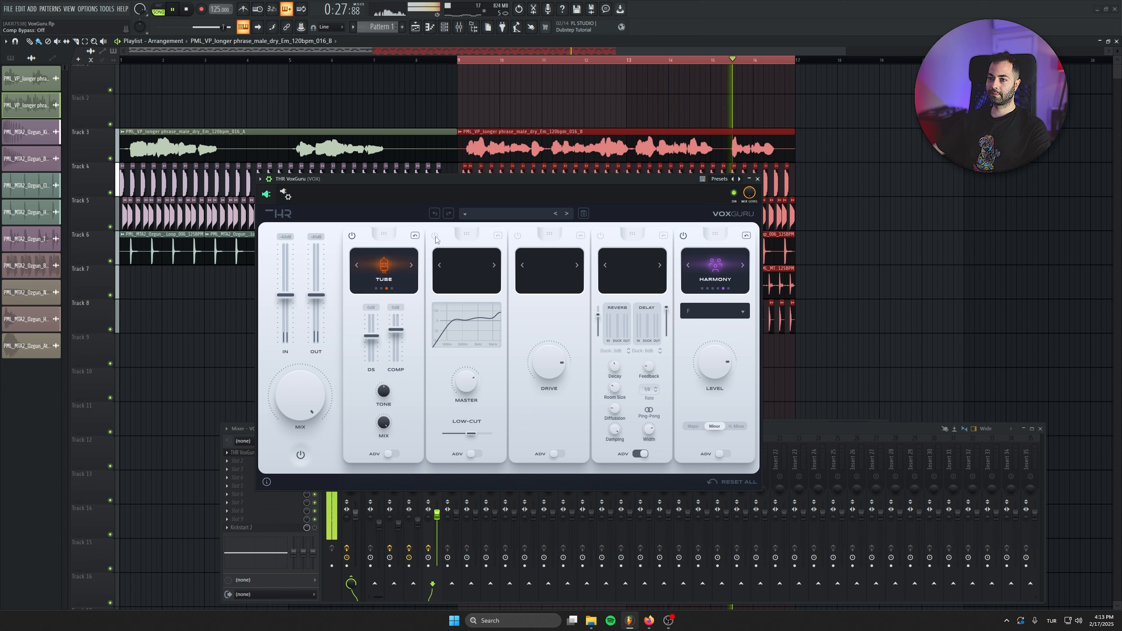
left_click(435, 235)
left_click(518, 235)
left_click(600, 235)
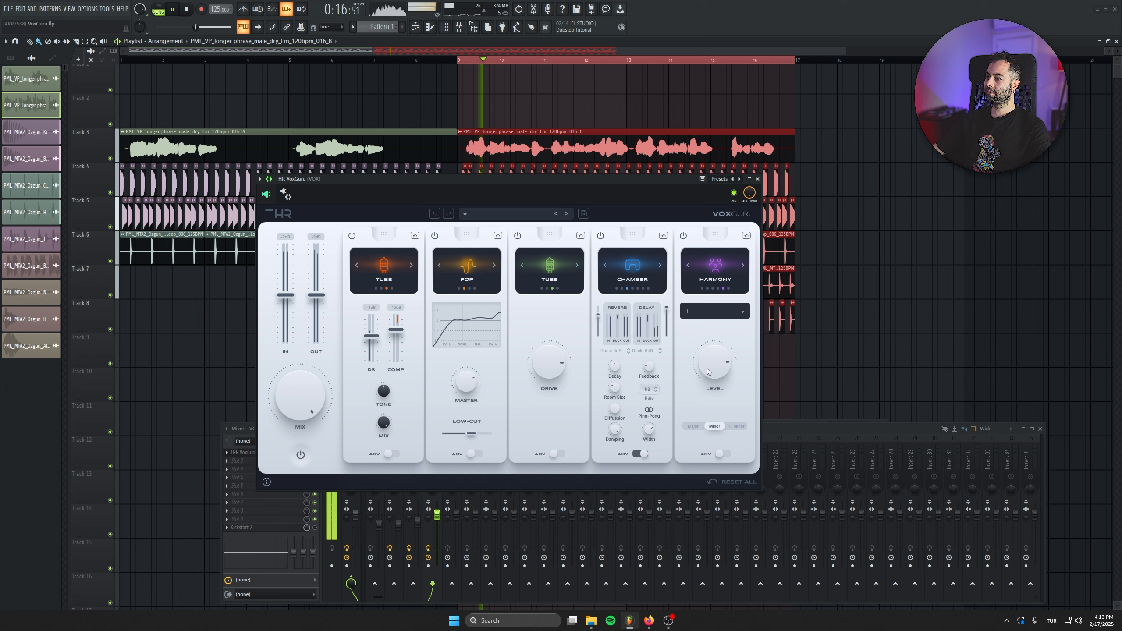
left_click_drag(707, 371, 707, 440)
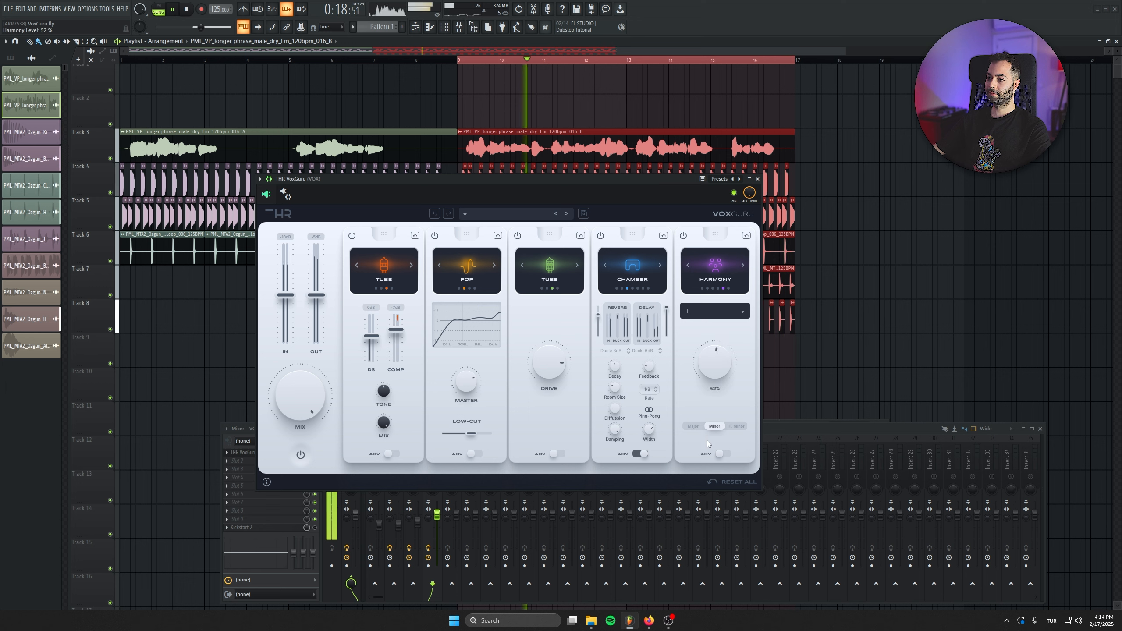
key("space")
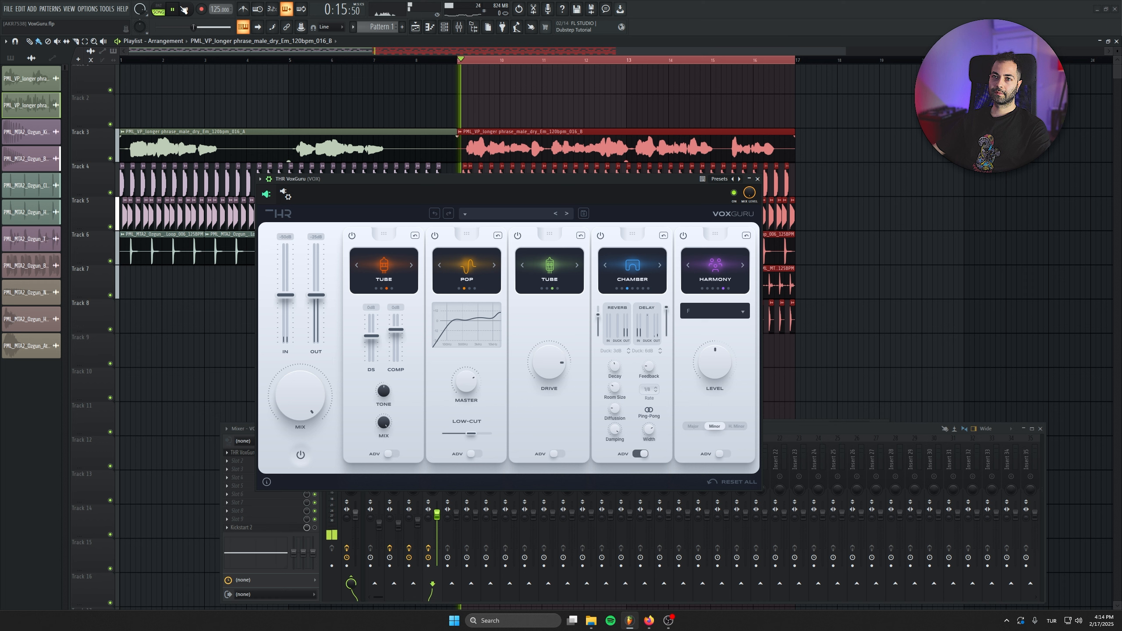
Show the advanced Harmony controls and raise the level to about 76% during playback
left_click(722, 455)
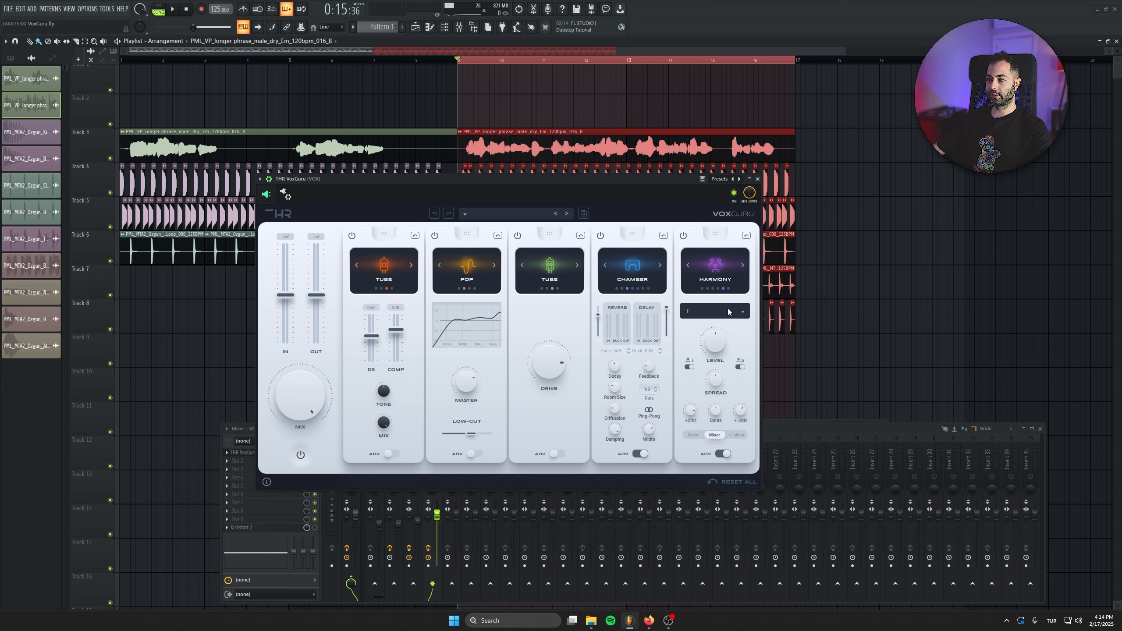
key("space")
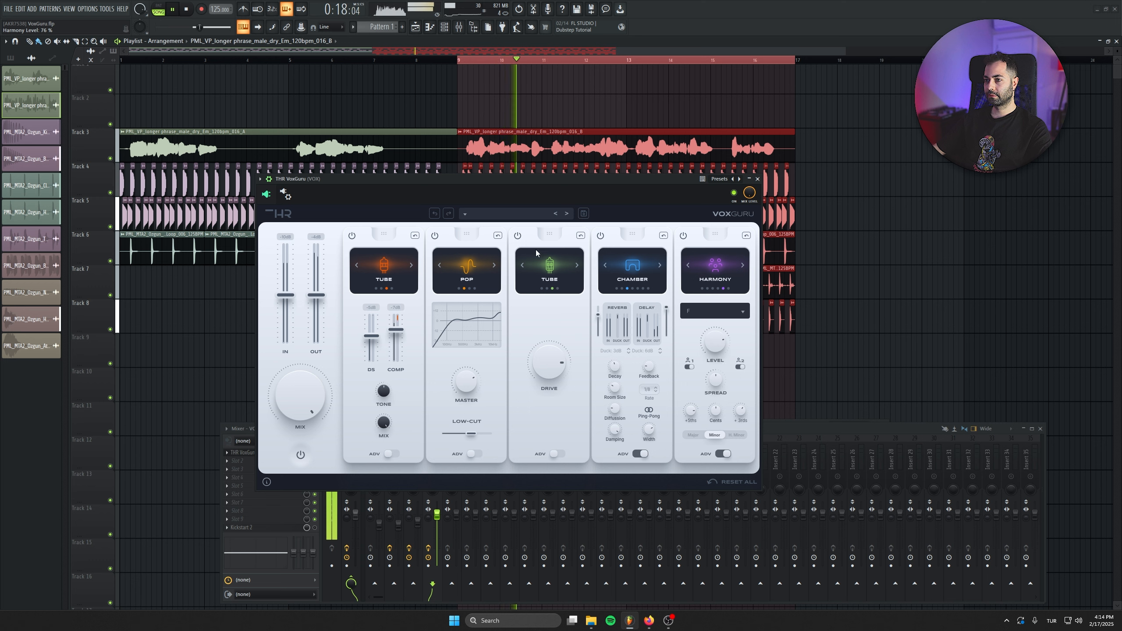
Bypass the reverb/delay, saturation, compressor and equalizer modules again during playback to hear the Harmony effect alone
left_click(601, 236)
left_click(517, 236)
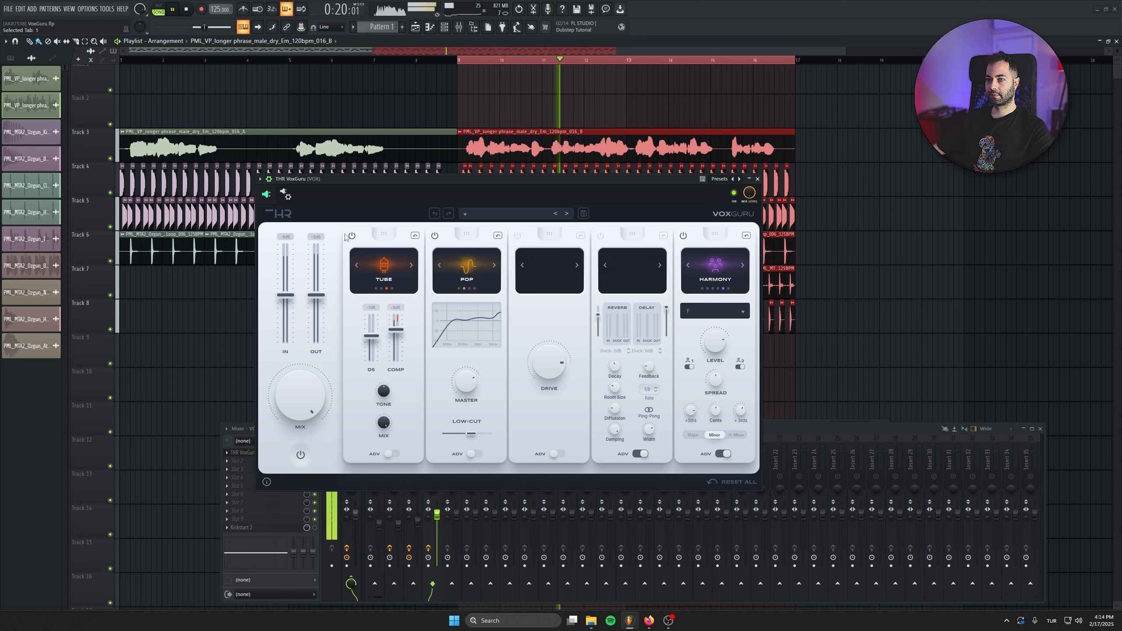
left_click(352, 235)
left_click(435, 235)
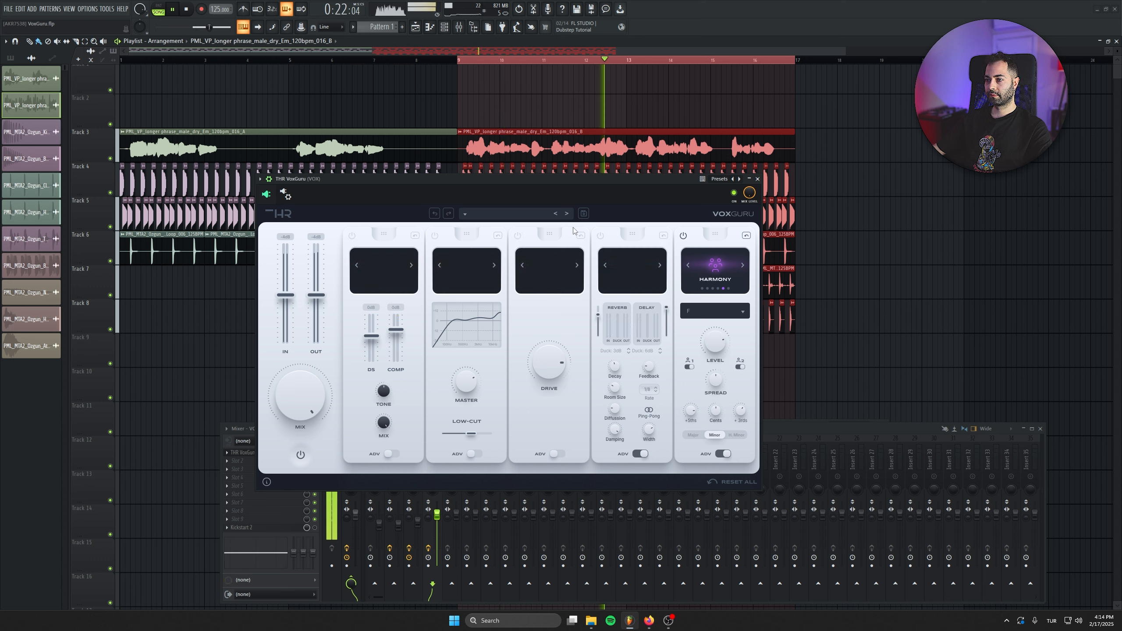
key("space")
Turn off harmony voice 2 and audition different intervals for voice 1, ending on +3rds
left_click(741, 368)
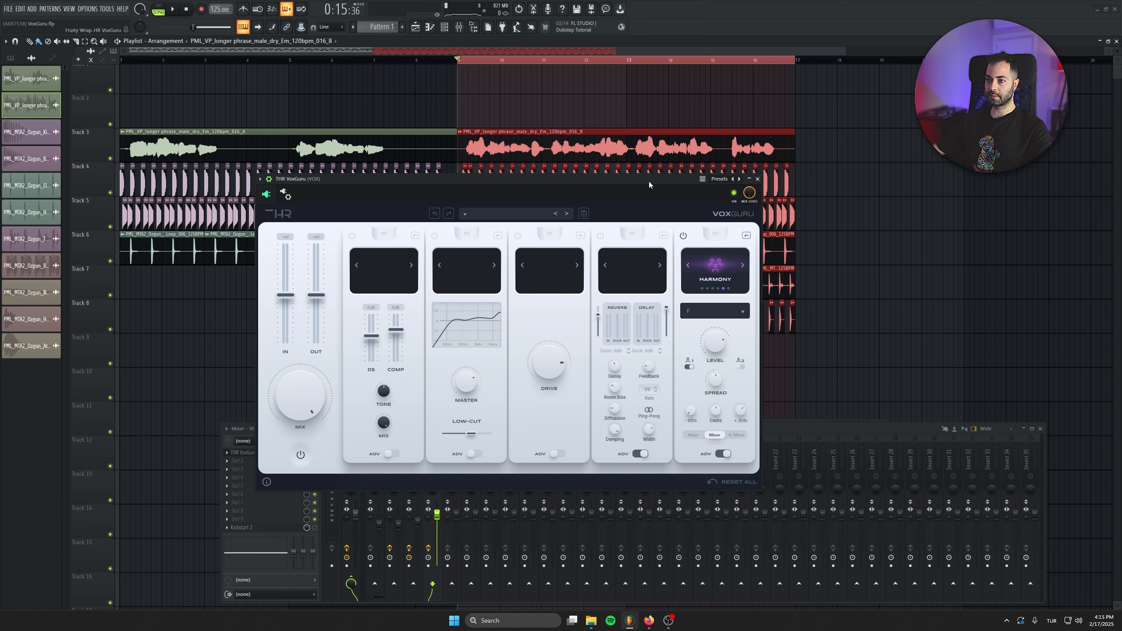
key("space")
left_click_drag(691, 415, 692, 384)
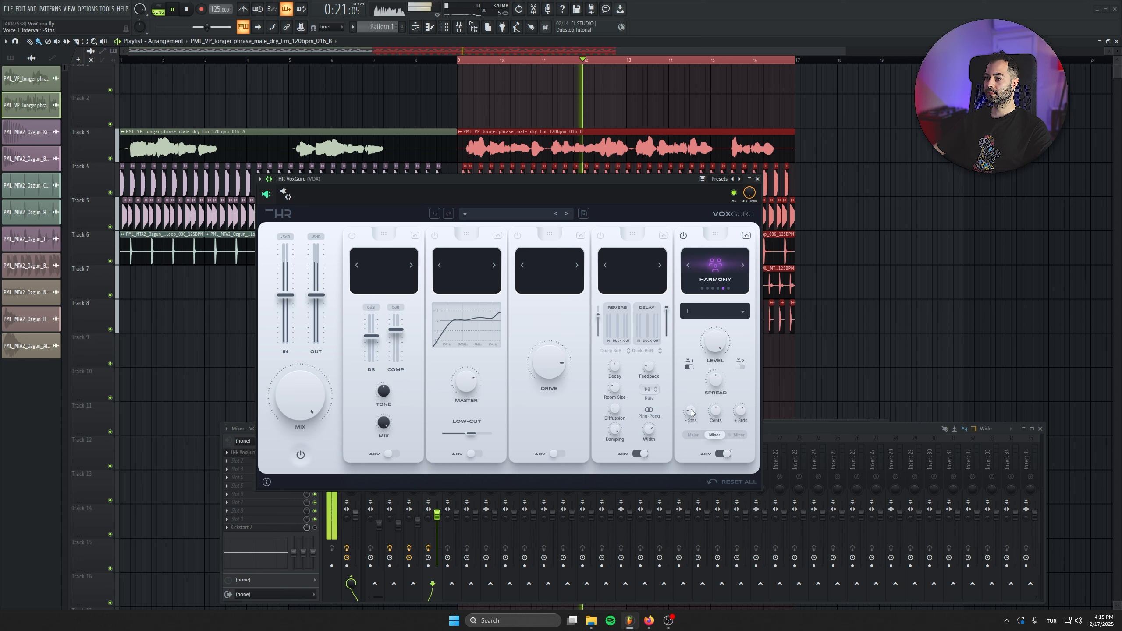
key("space")
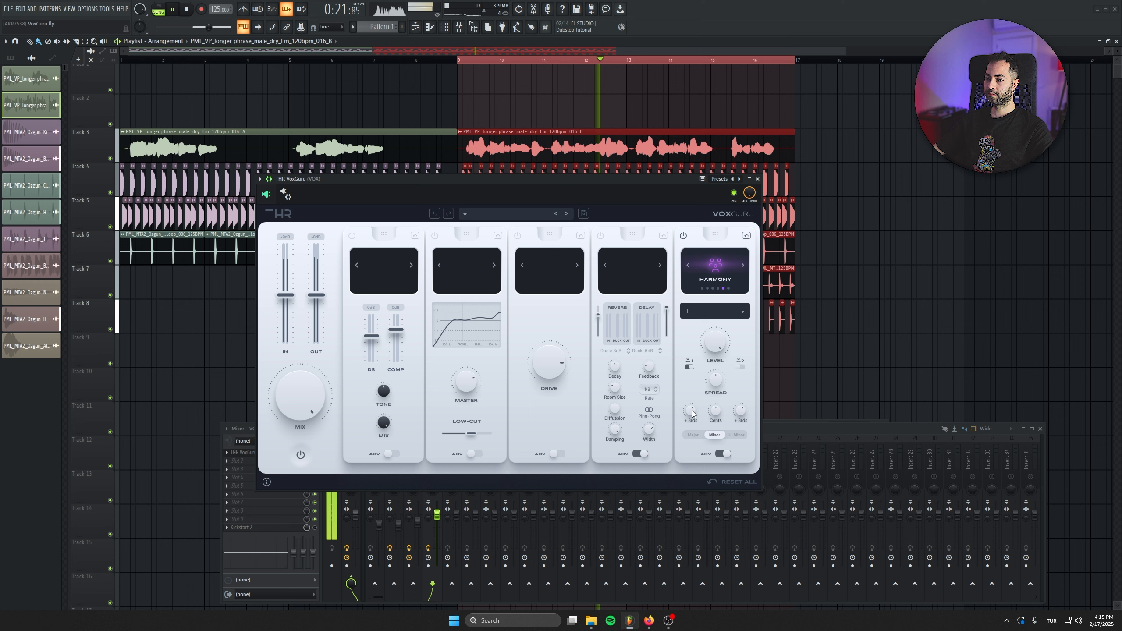
key("space")
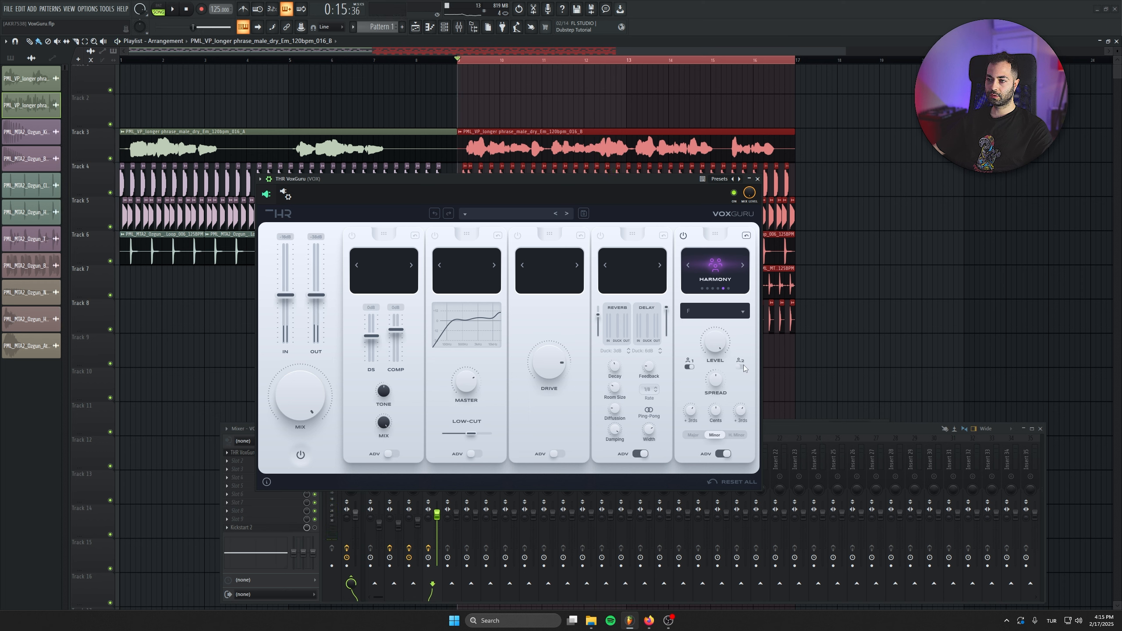
Switch the harmony to voice 2 only, set its interval to 6ths, and play the vocal
left_click(742, 367)
left_click_drag(740, 410, 737, 318)
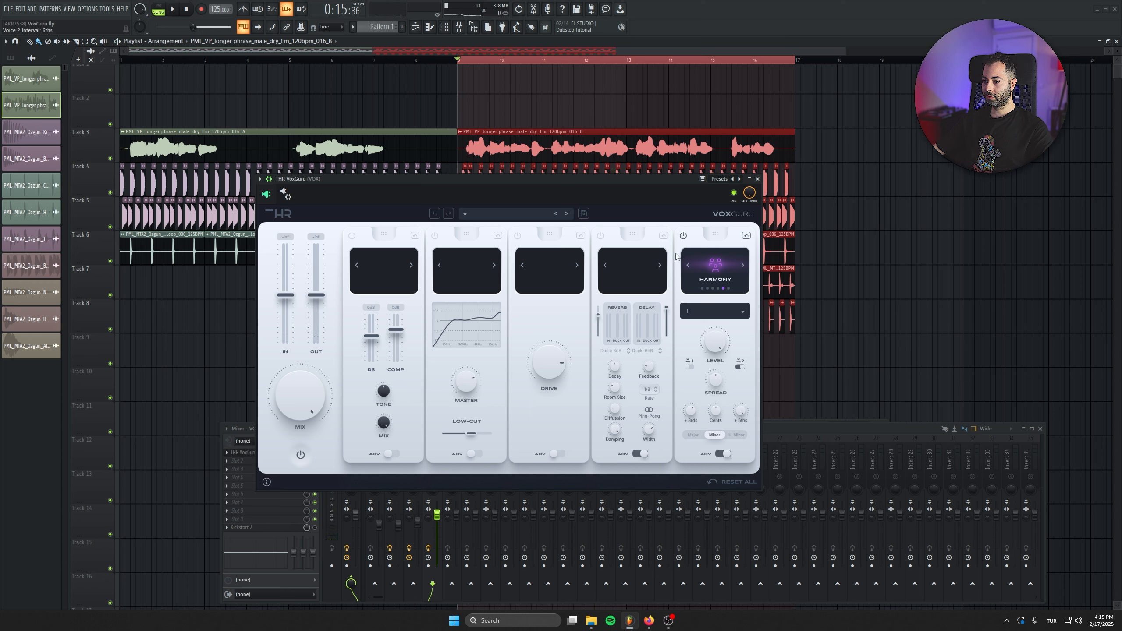
key("space")
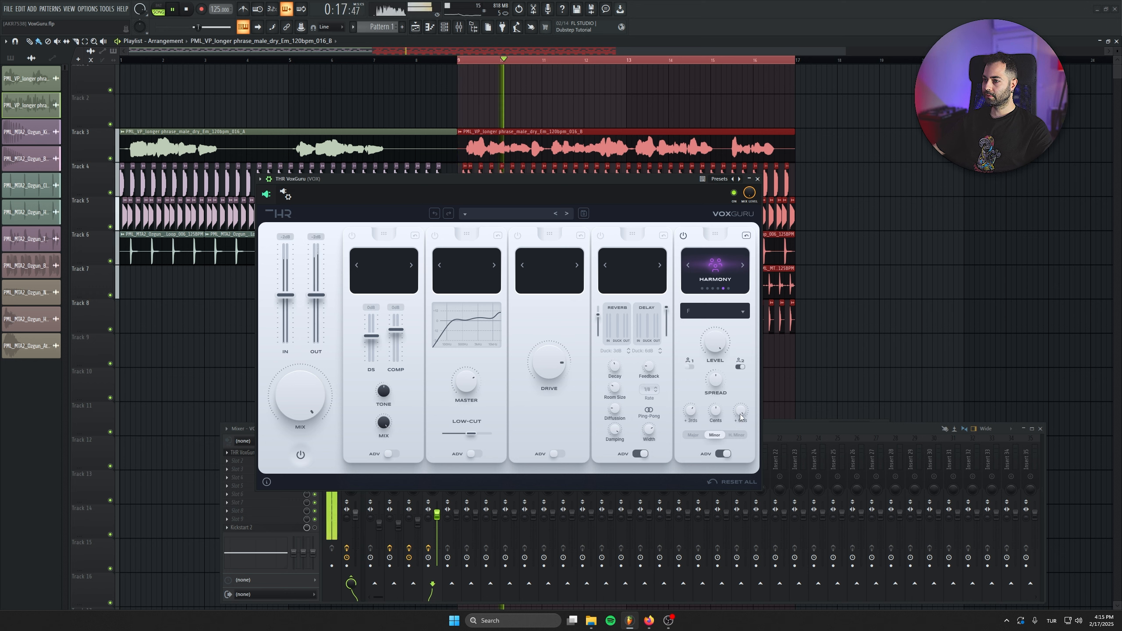
Turn harmony voice 1 back on, adjust its interval, and listen to both voices together
left_click(689, 365)
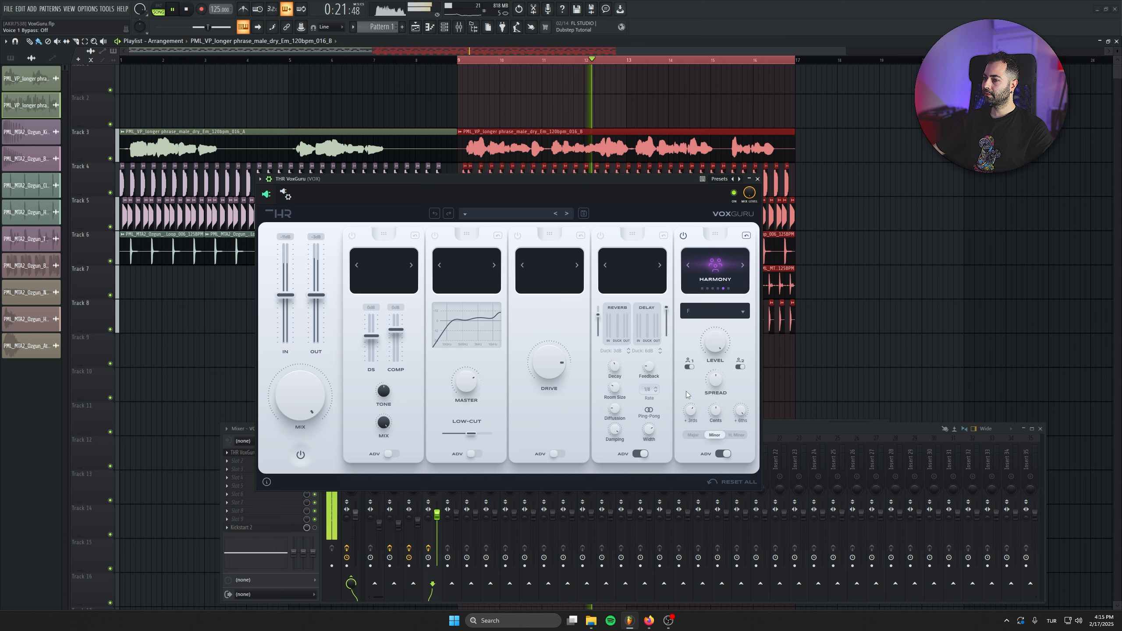
left_click_drag(690, 410, 692, 383)
key("space")
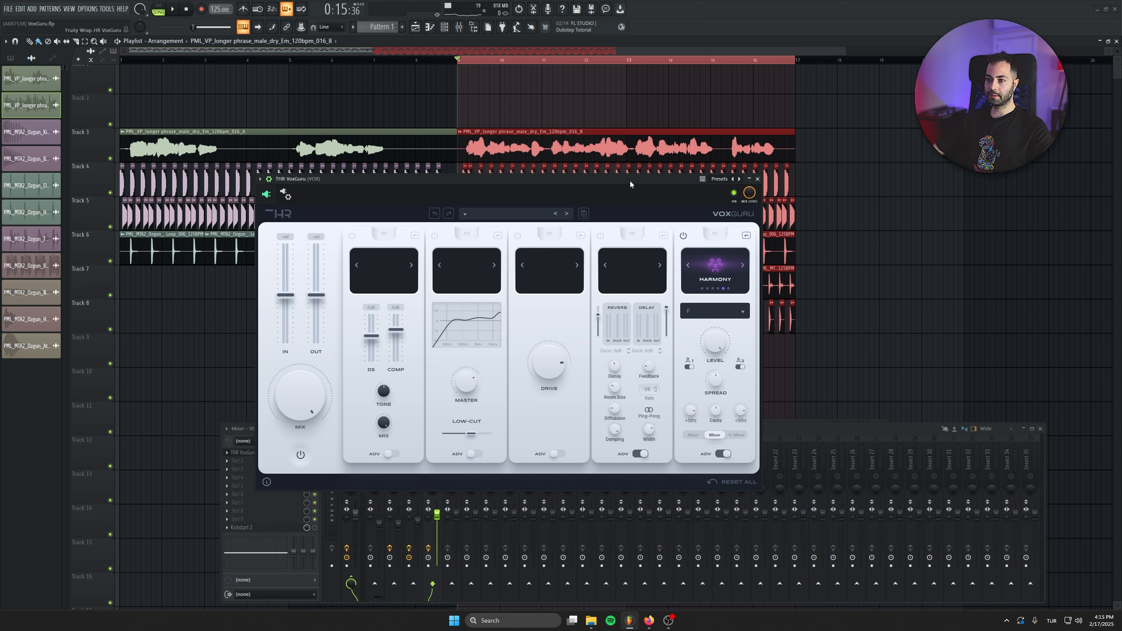
key("space")
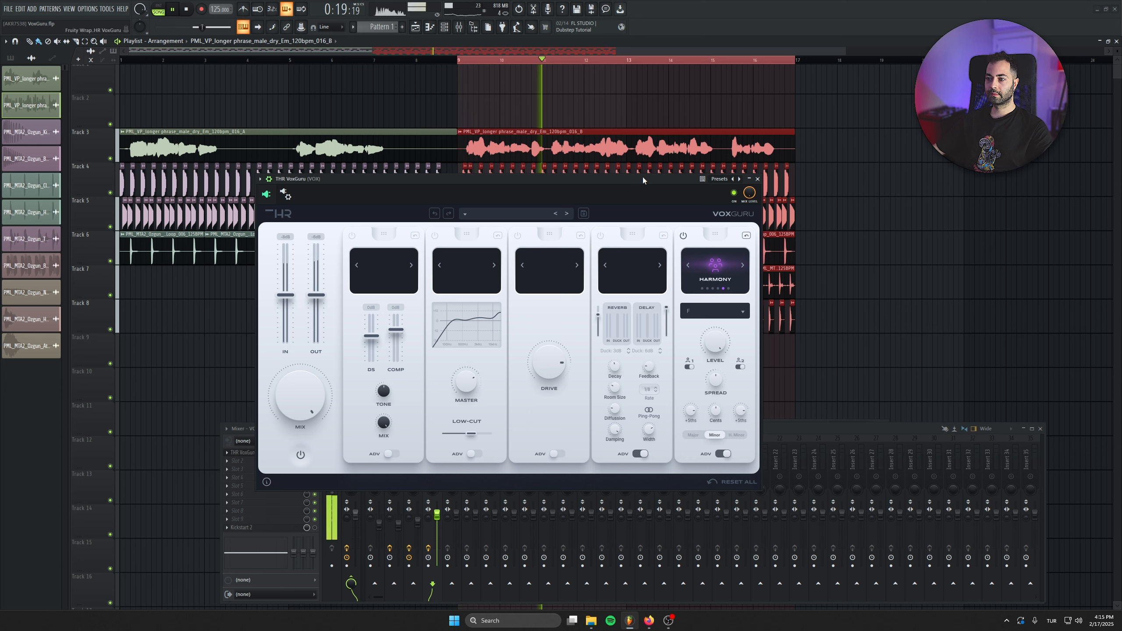
key("space")
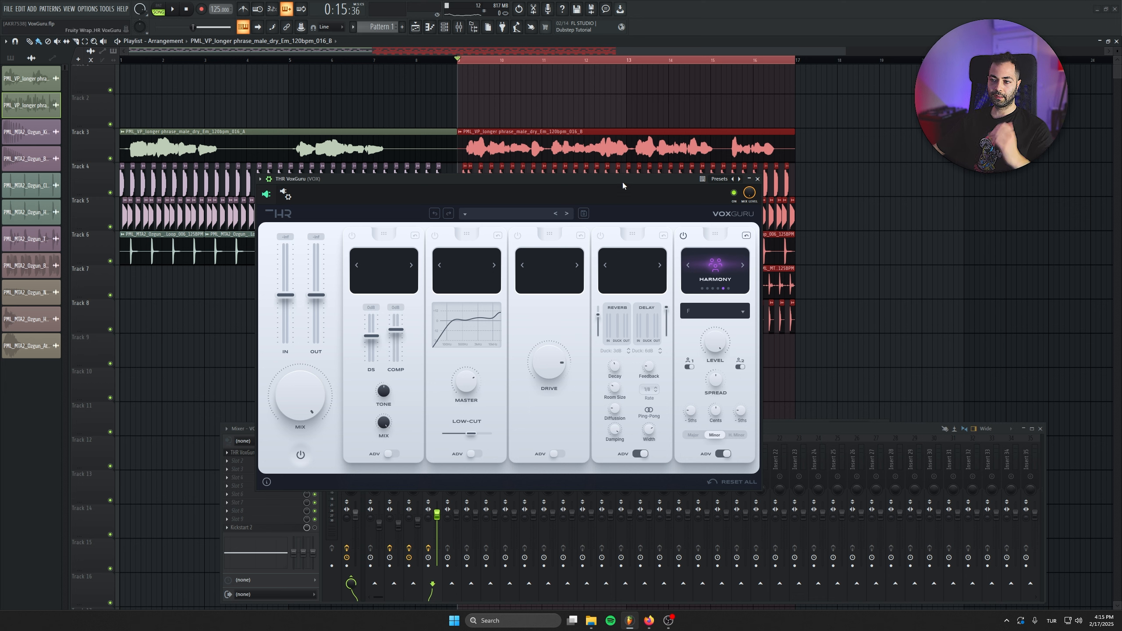
Set the voice 2 interval to -5ths and lower the Harmony level to about 32% during playback
key("space")
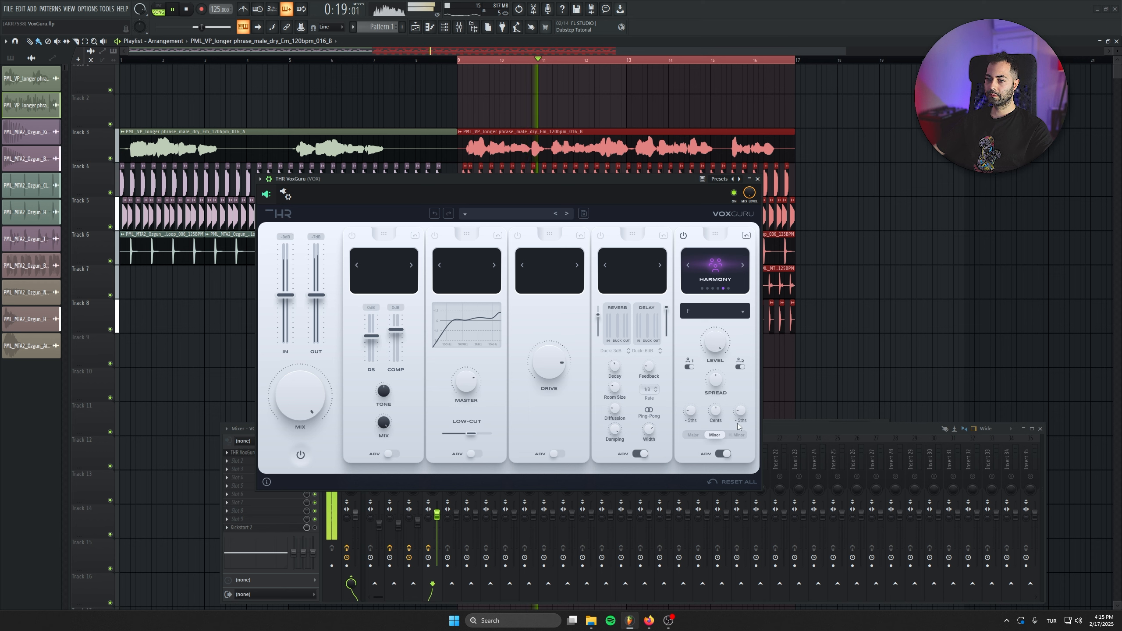
left_click_drag(738, 427, 750, 477)
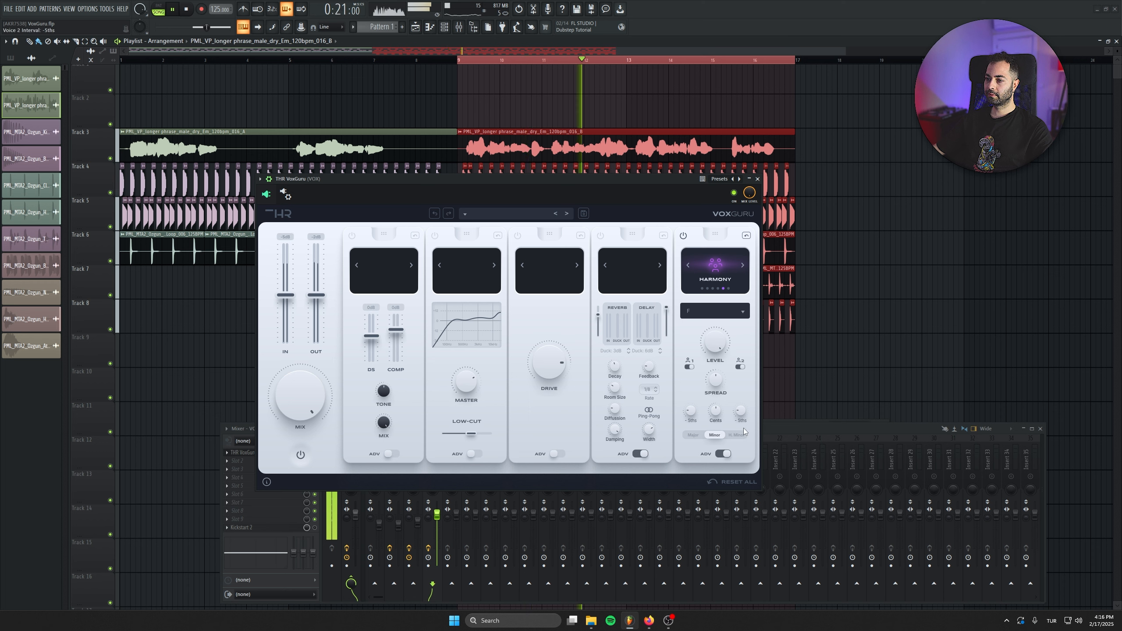
left_click_drag(715, 347, 721, 363)
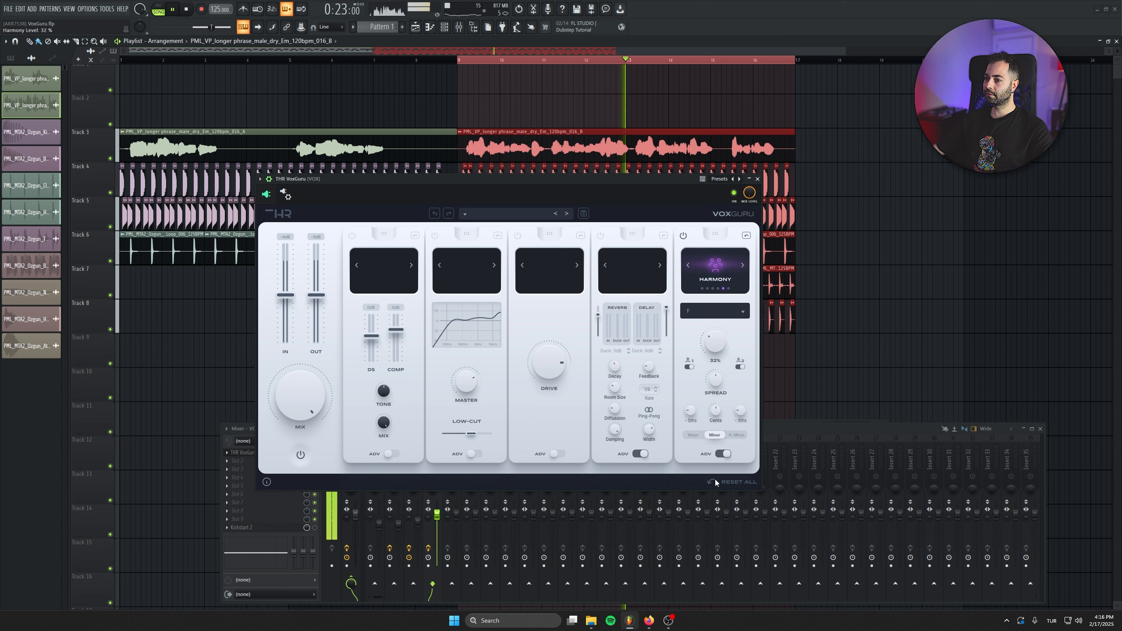
left_click_drag(715, 479, 715, 487)
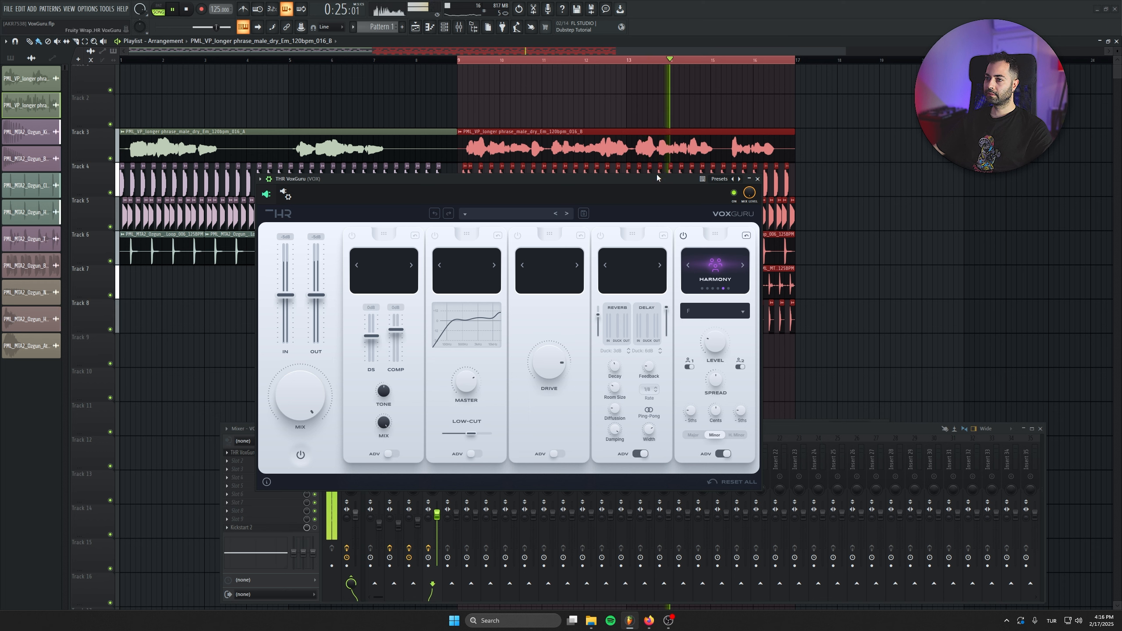
key("space")
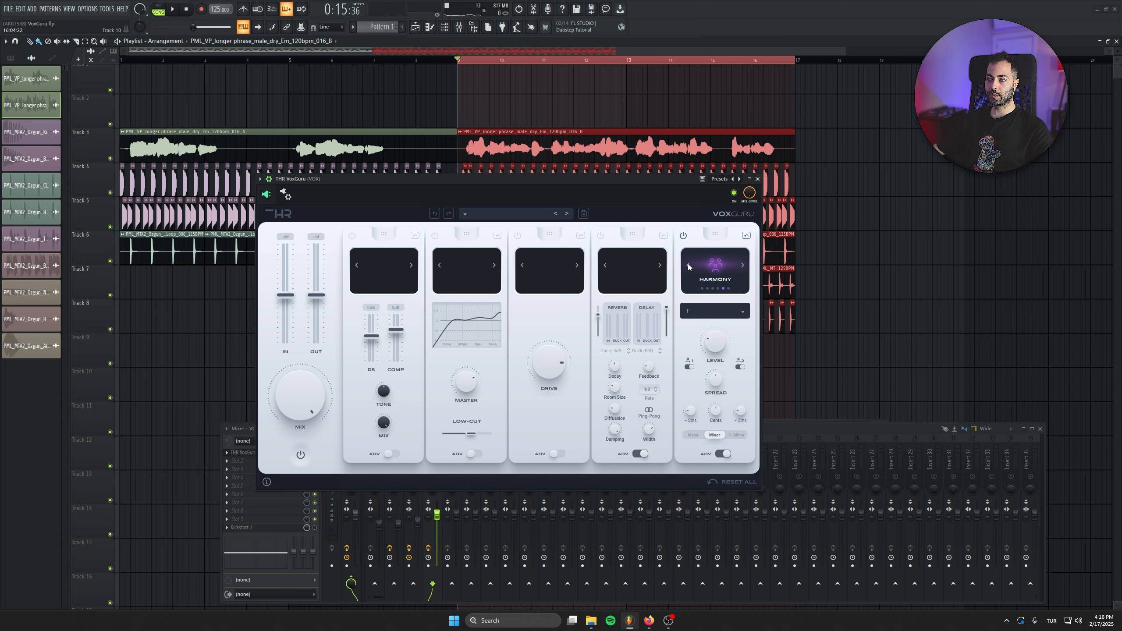
Switch the pitch effects module to Amplifier mode and try its amp models during playback, selecting Amplifier 3
left_click(688, 264)
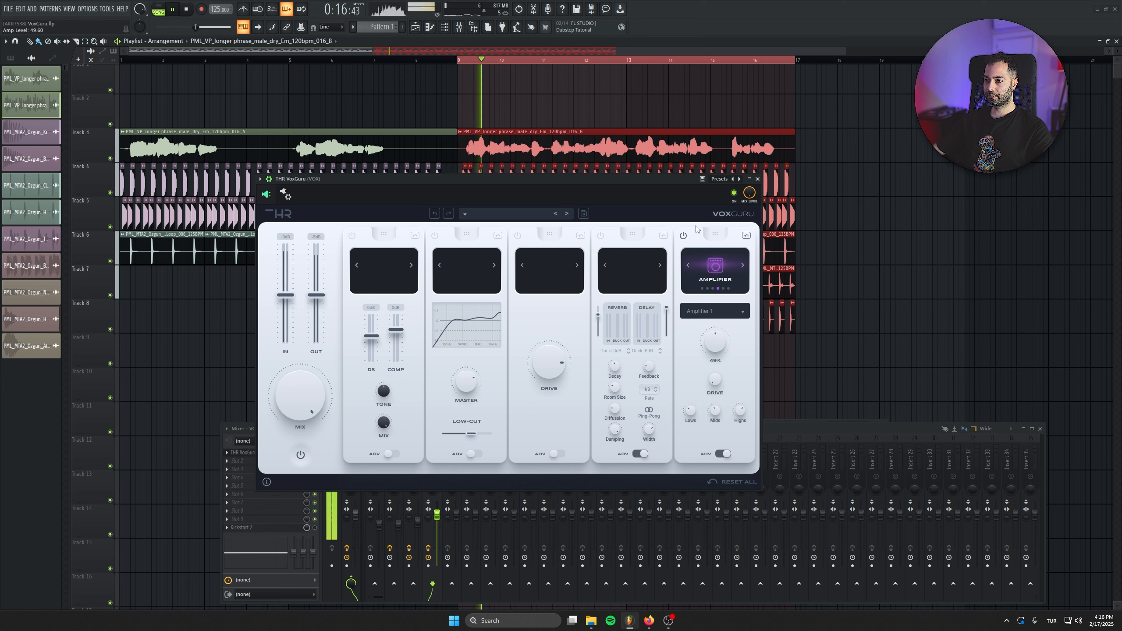
left_click(698, 312)
left_click(706, 340)
left_click(712, 315)
left_click(713, 357)
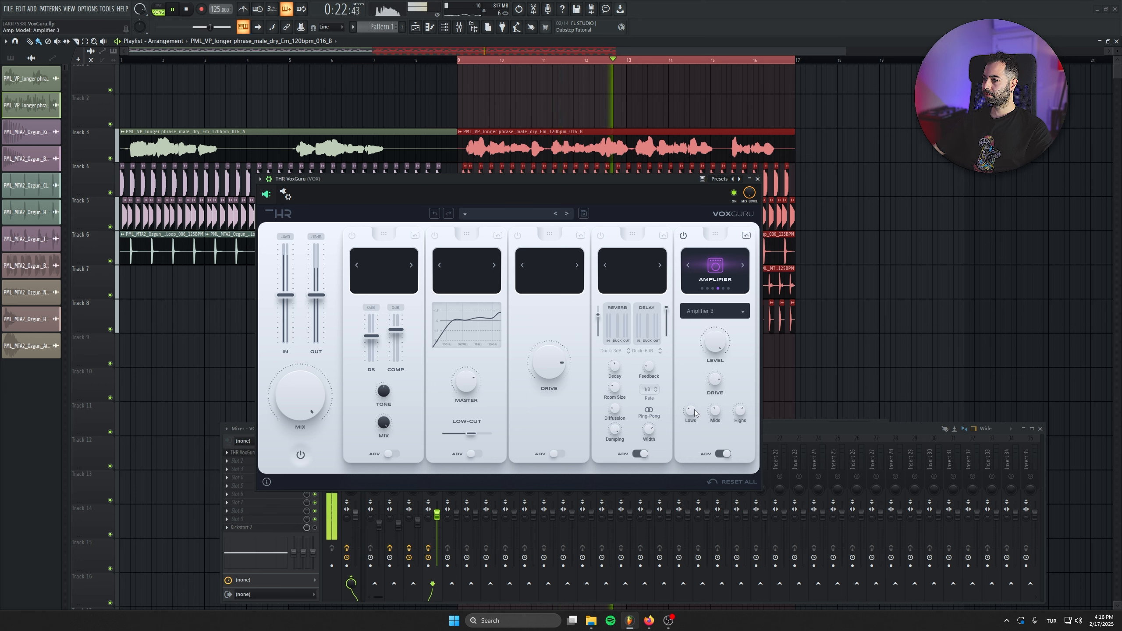
Adjust the Amplifier's lows and mids with the vocal playing, hide its advanced controls, and sweep its level up to about 90%
left_click_drag(693, 412, 695, 340)
left_click_drag(714, 411, 707, 305)
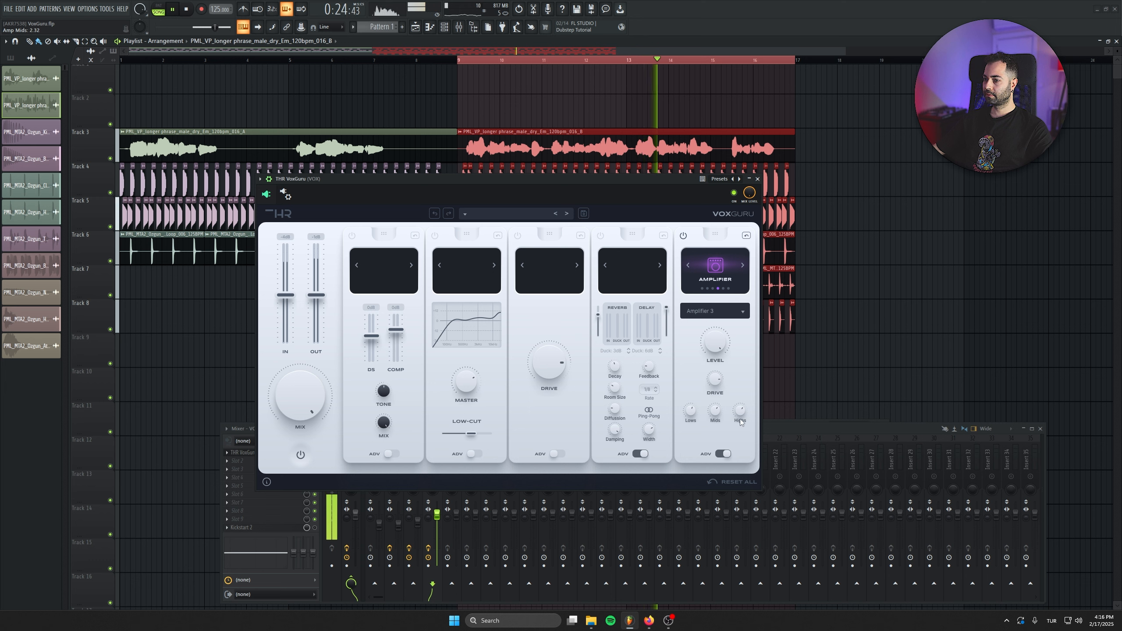
left_click(723, 454)
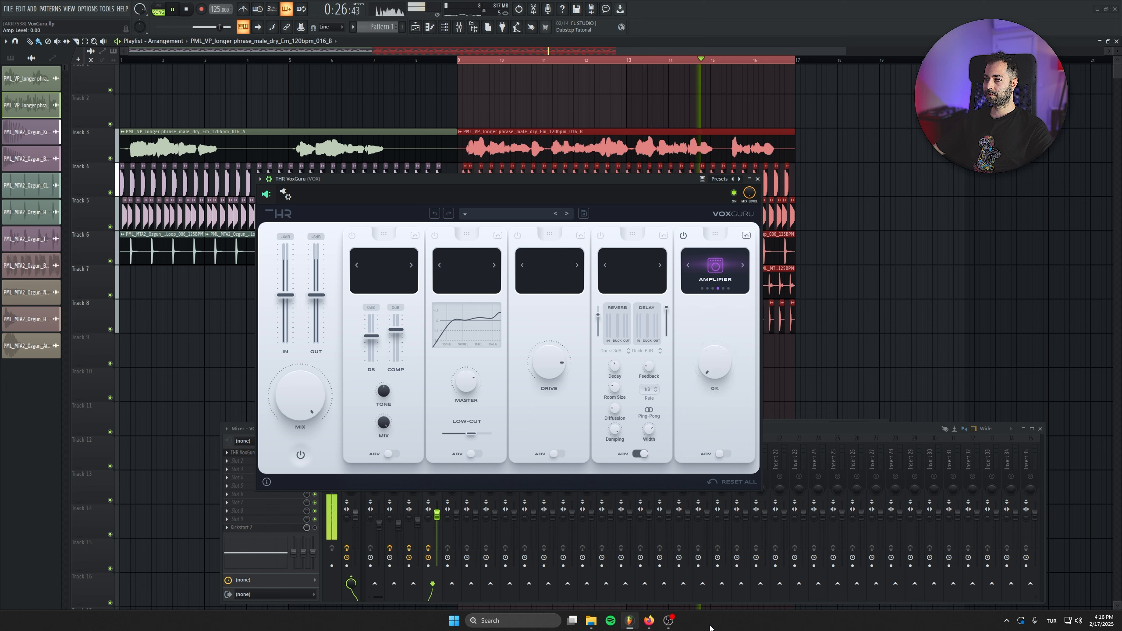
left_click_drag(710, 625, 686, 337)
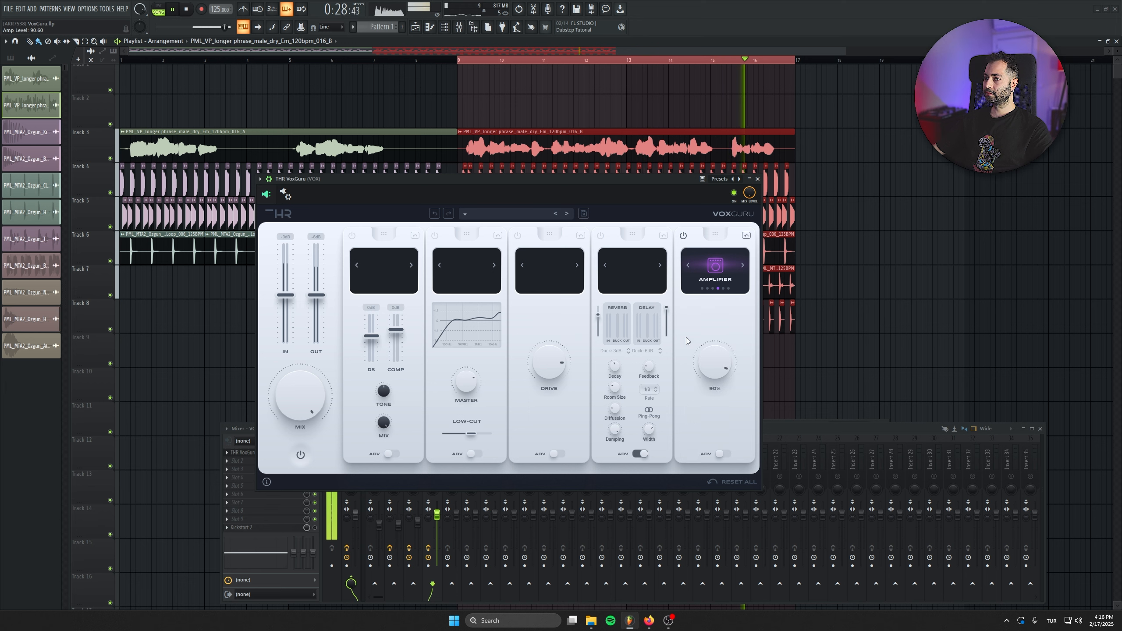
key("space")
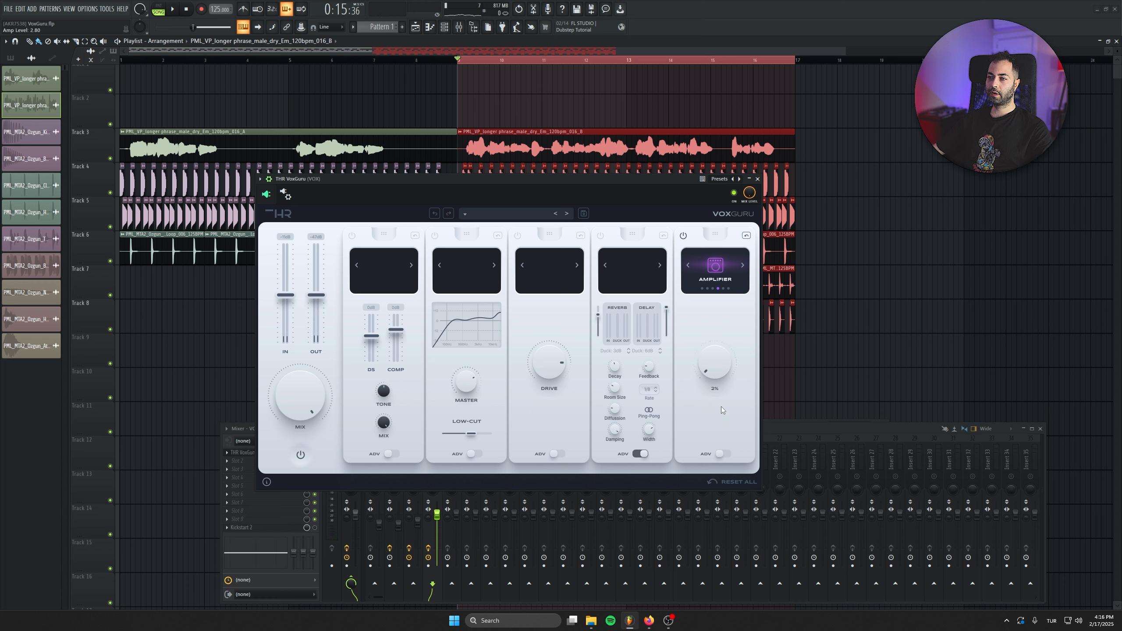
Audition the Chorus effect at about 84% level and the Doubler effect at about 76% during playback
left_click(689, 264)
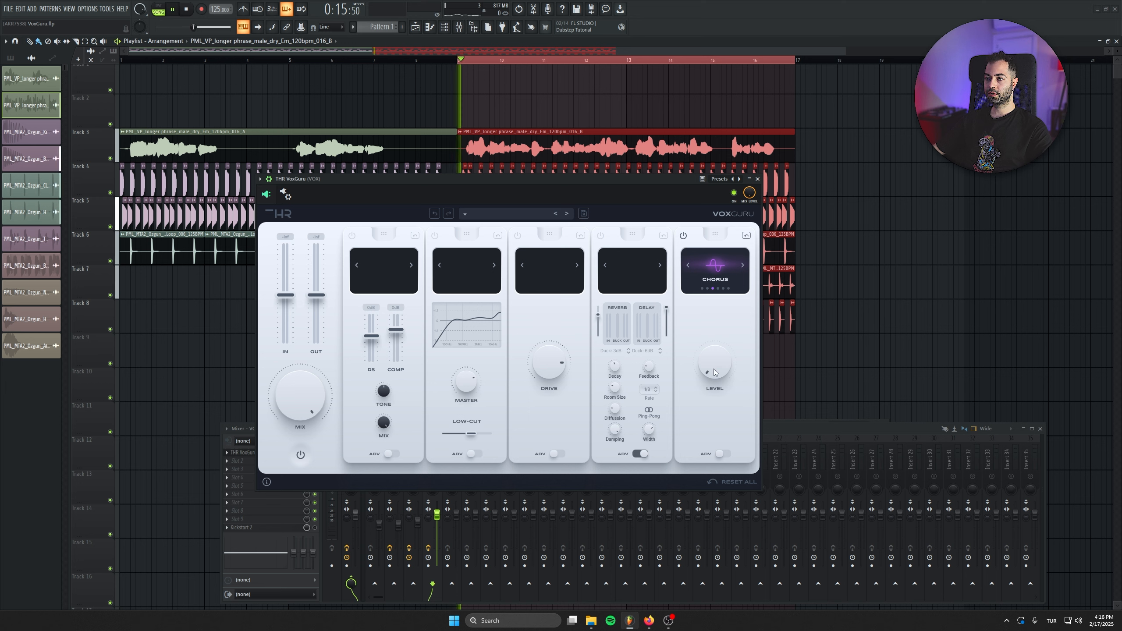
left_click_drag(714, 369, 672, 144)
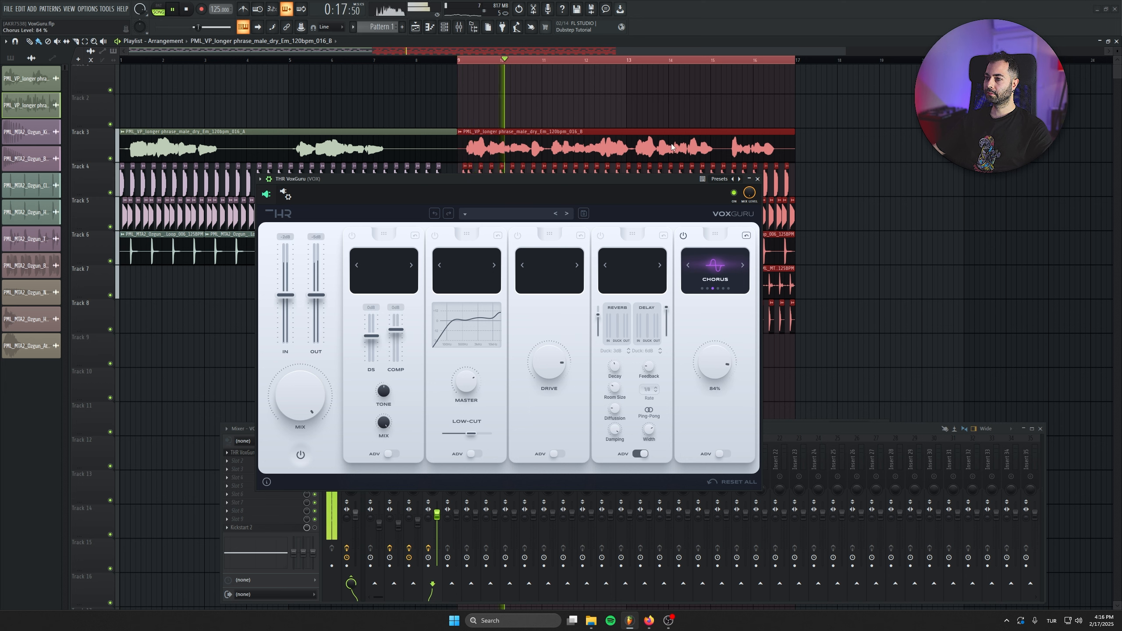
left_click(688, 265)
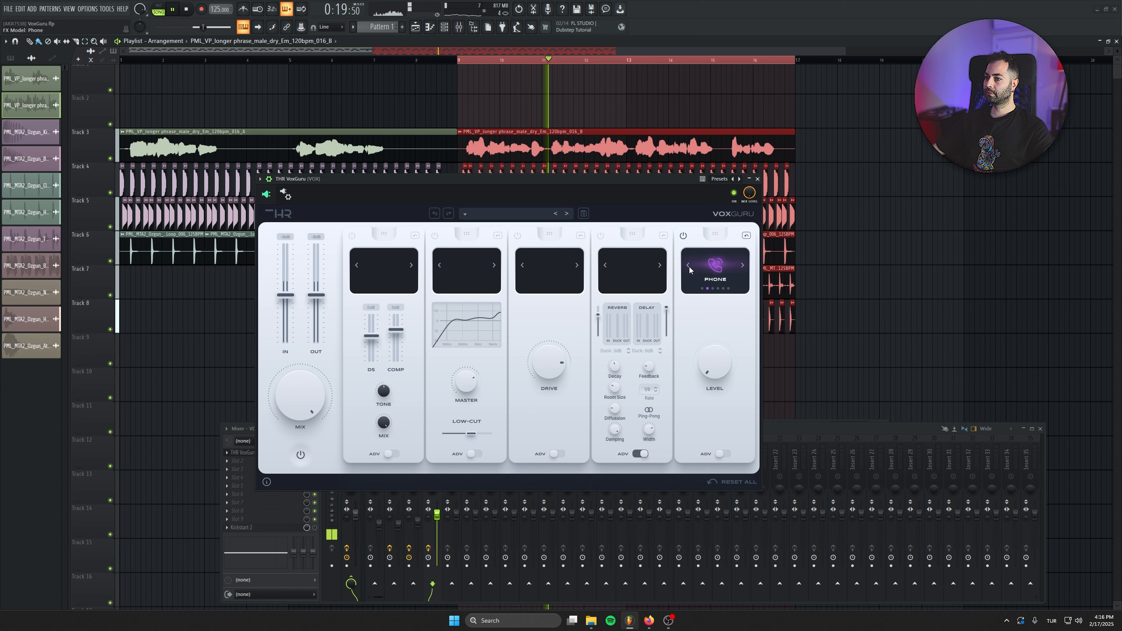
left_click(688, 265)
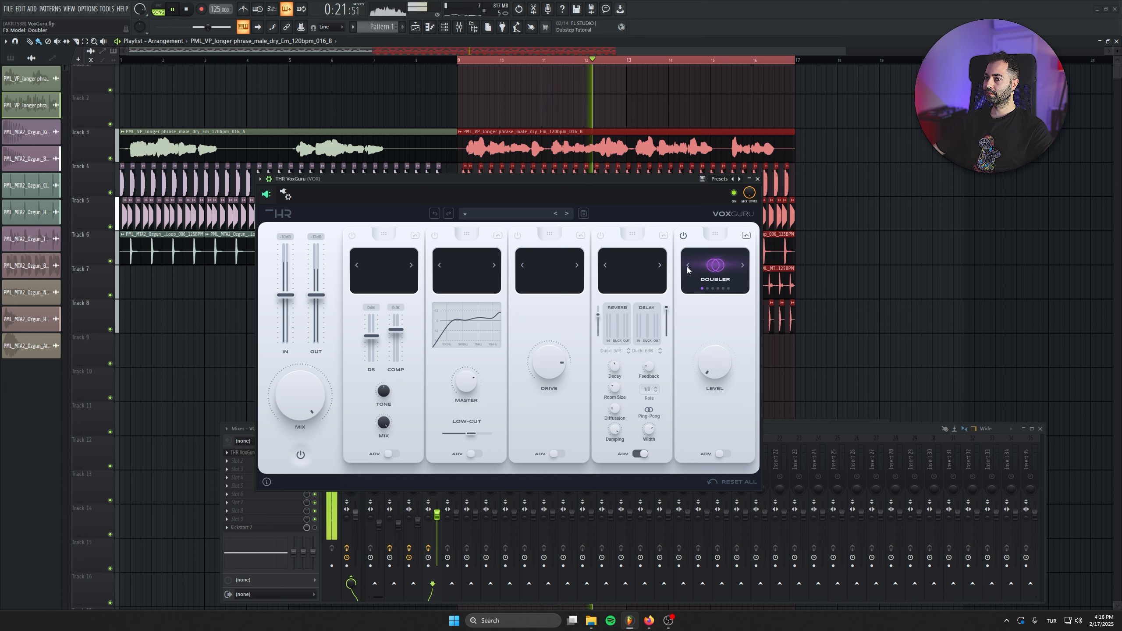
left_click_drag(714, 362, 683, 176)
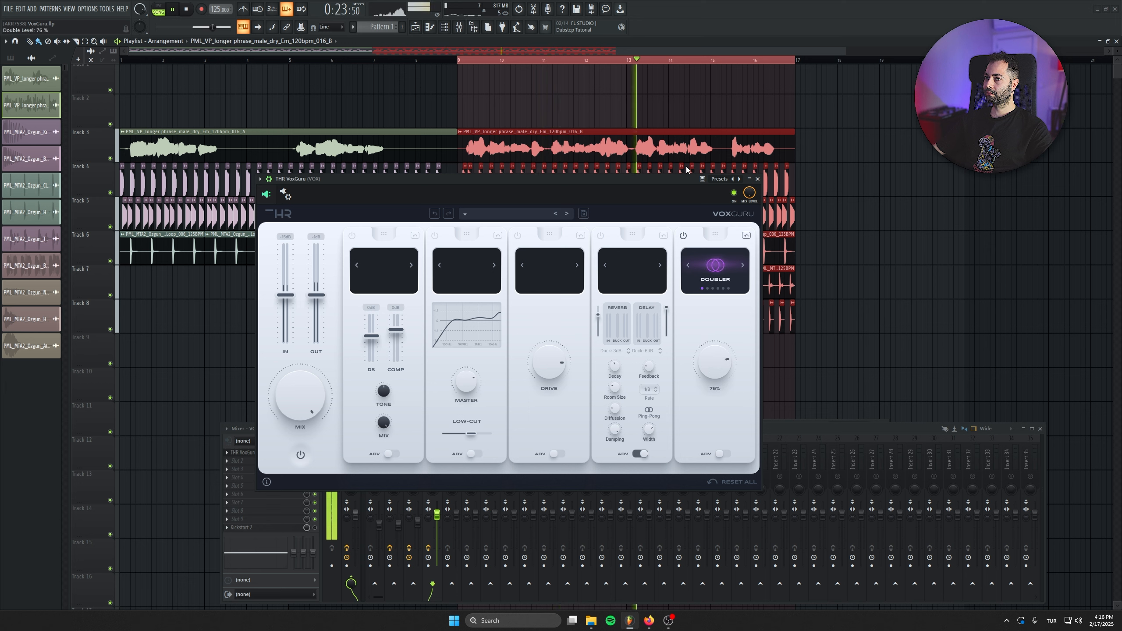
key("space")
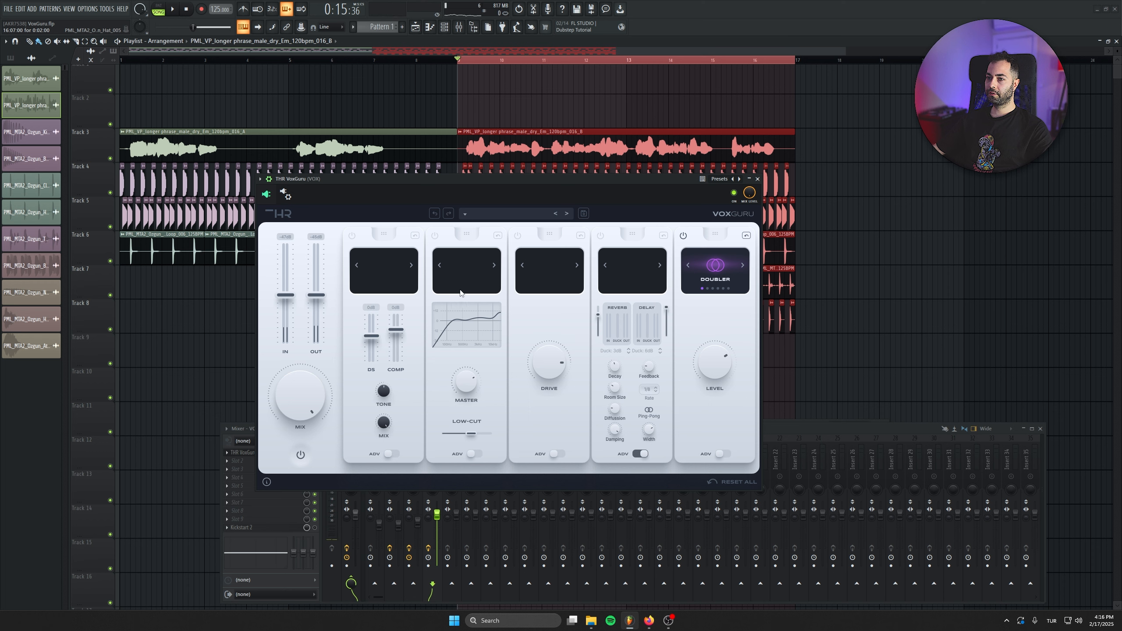
Turn the compression, equalizer, saturation and reverb modules back on and play the vocal with the Doubler level at about 70%
left_click(352, 235)
left_click(434, 236)
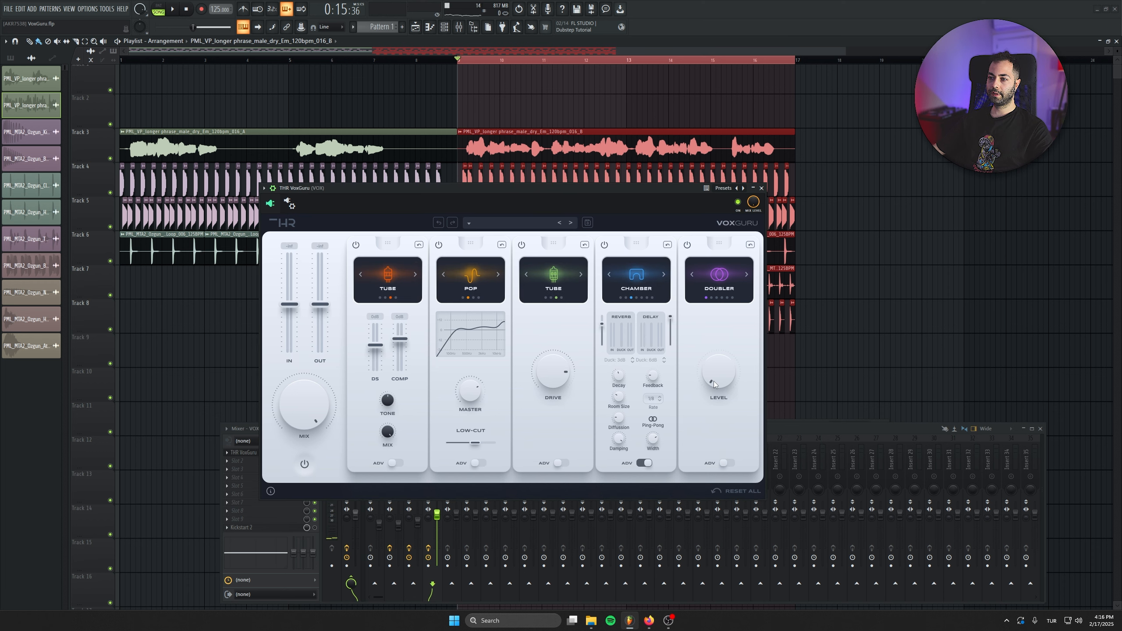
key("space")
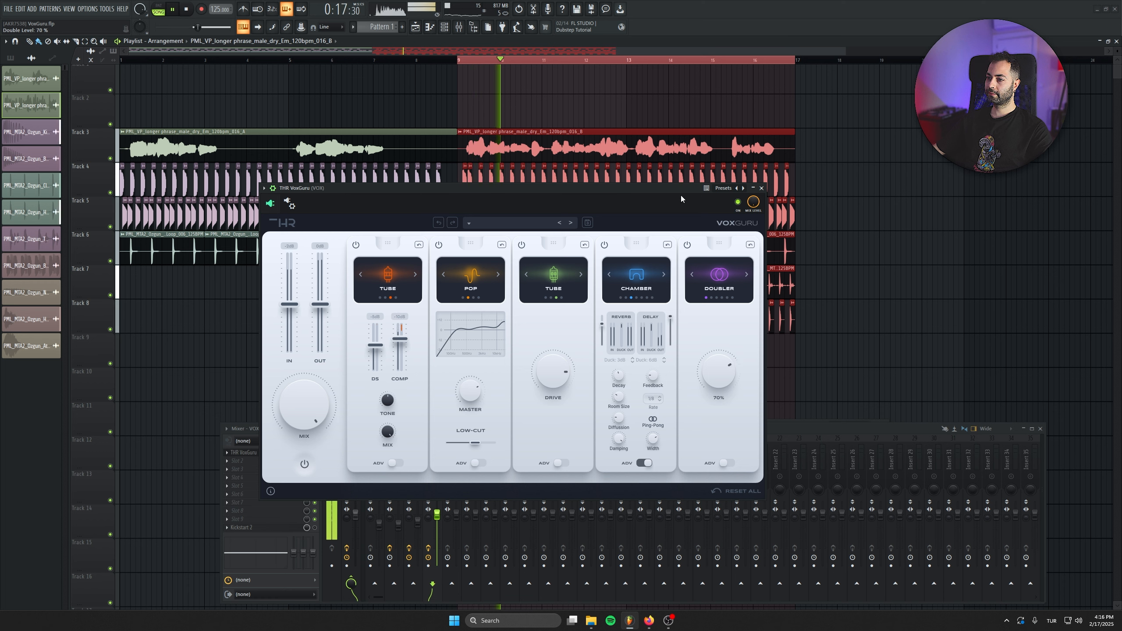
Show the Doubler's advanced controls and adjust its width and level while the vocal plays
left_click(726, 462)
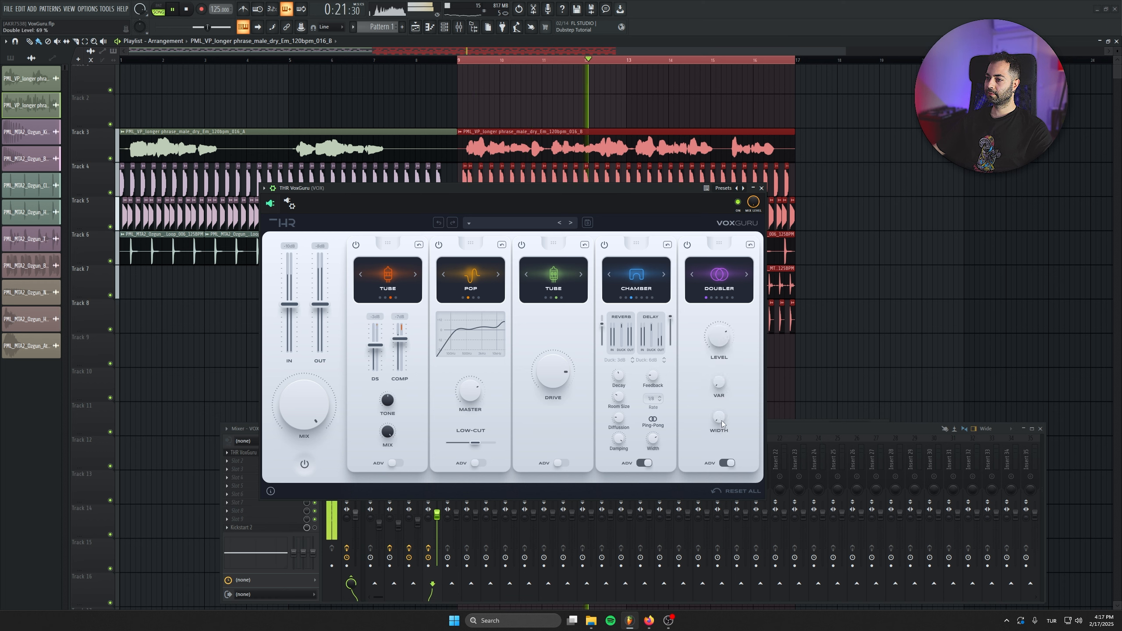
left_click_drag(722, 421, 720, 305)
left_click_drag(721, 344, 722, 390)
Switch the effects module from Doubler to Chorus, adjust the Chorus level while listening, and stop playback
left_click(746, 274)
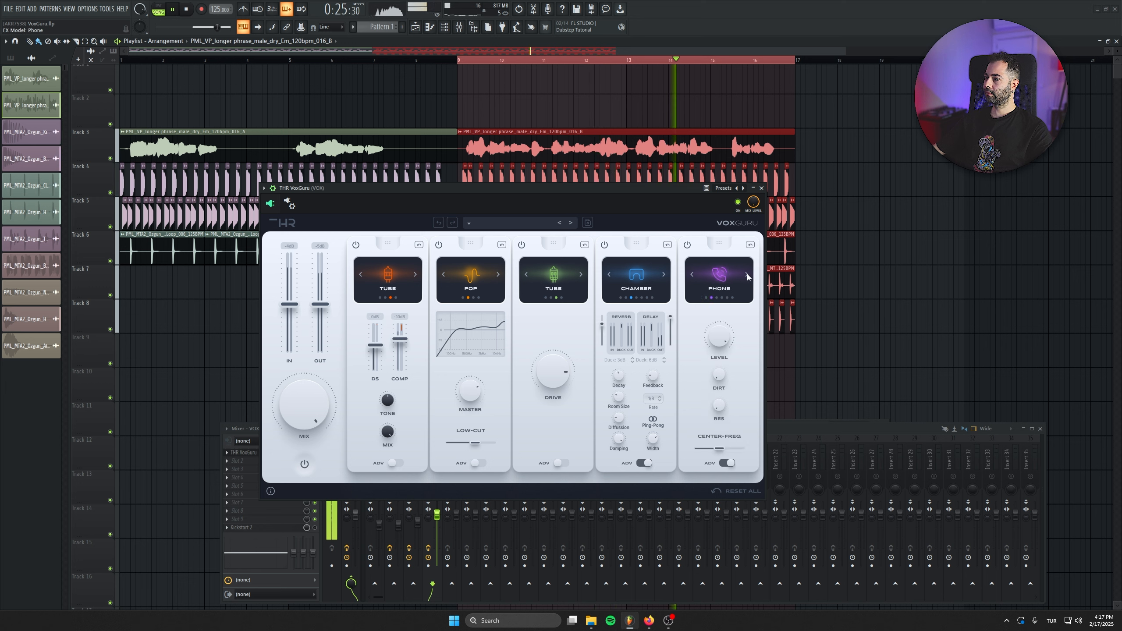
left_click(746, 274)
left_click_drag(713, 338, 710, 238)
left_click_drag(705, 276, 707, 314)
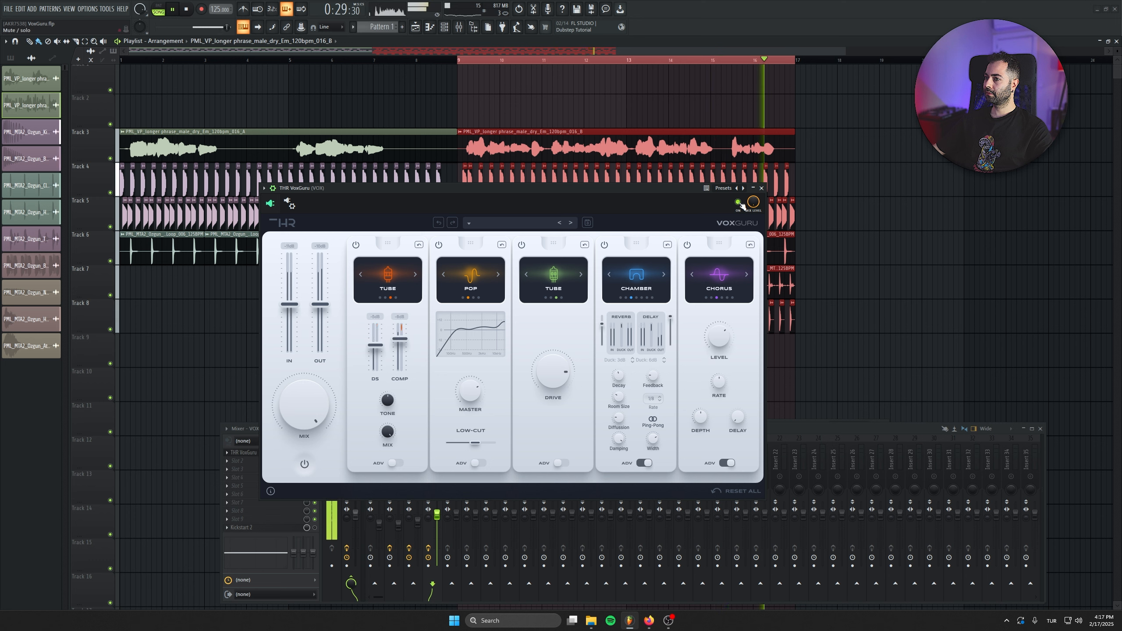
key("space")
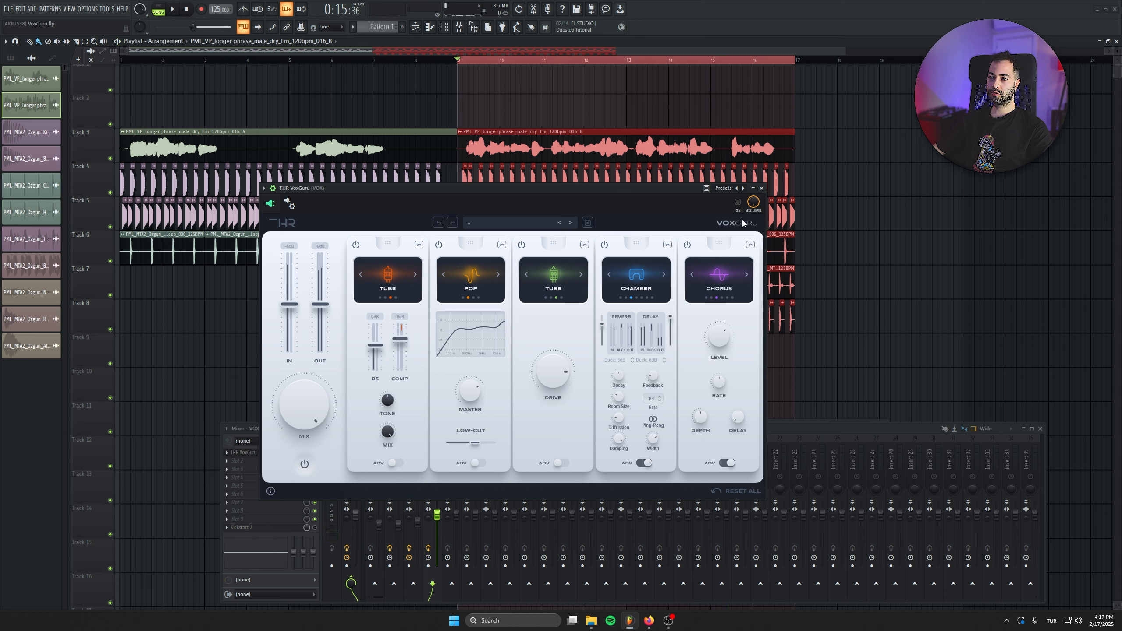
Play the VOX track and compare the vocal with the VoxGuru plugin bypassed and enabled
key("space")
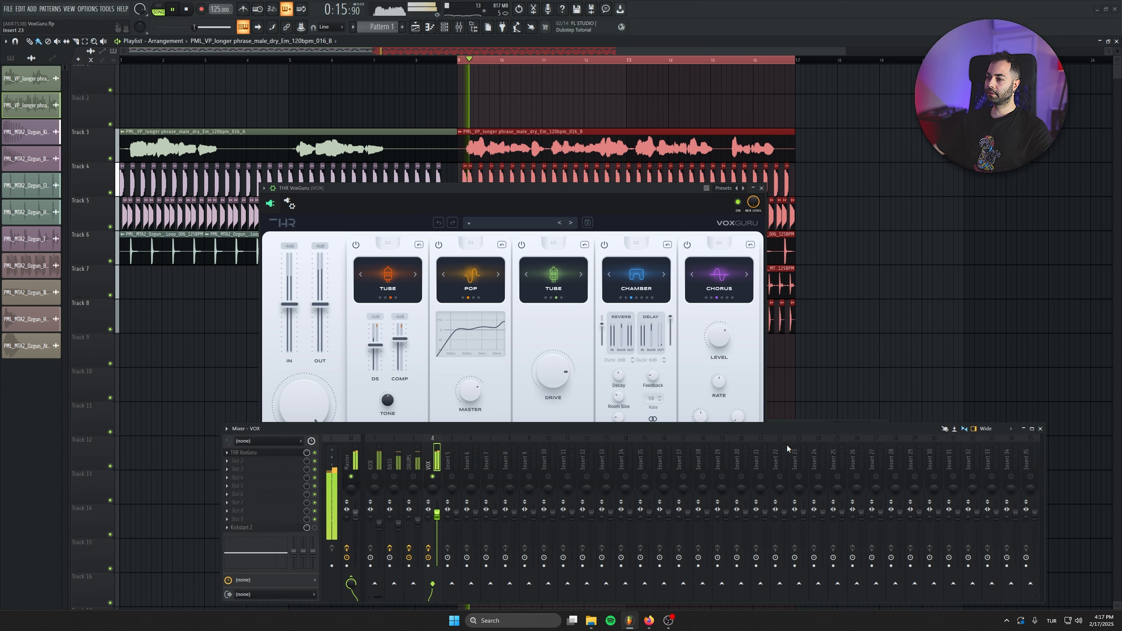
left_click(787, 446)
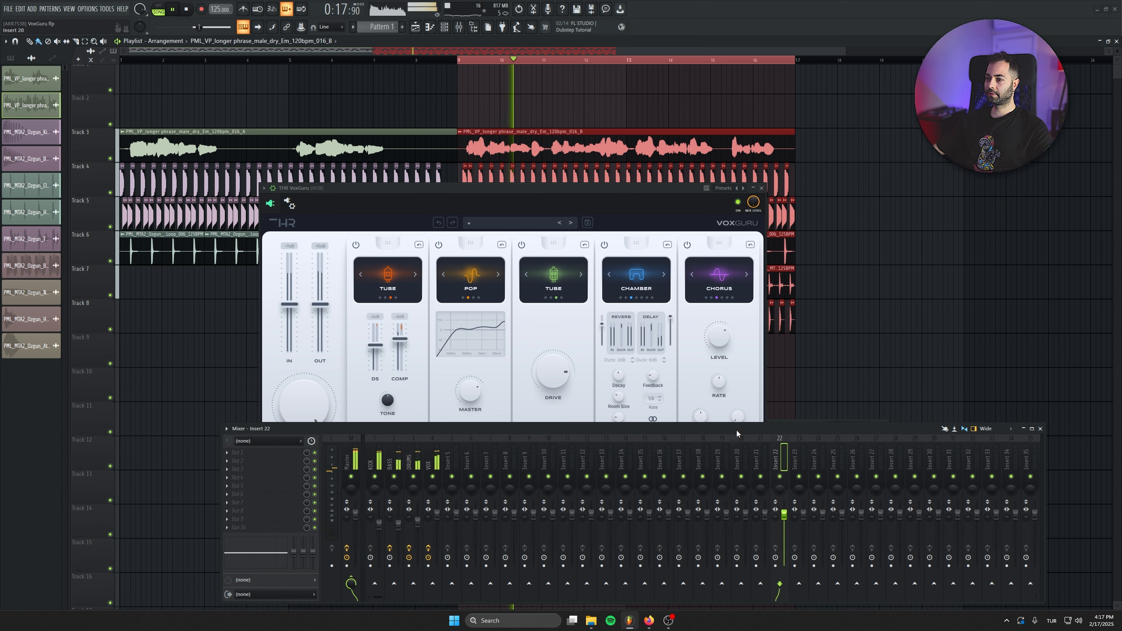
left_click(436, 470)
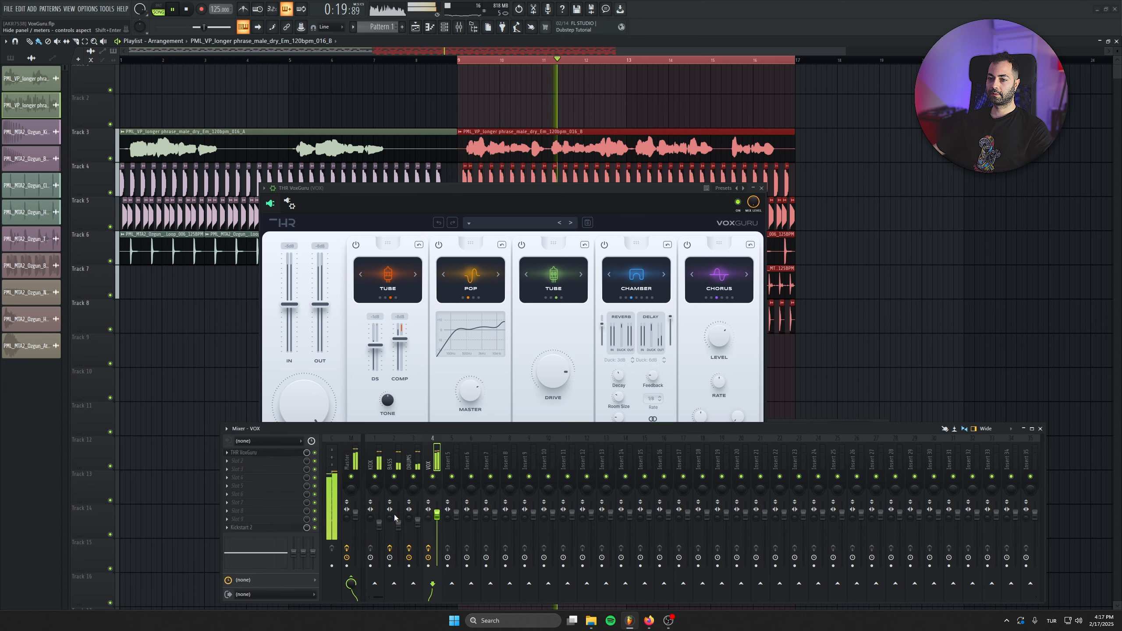
left_click(704, 393)
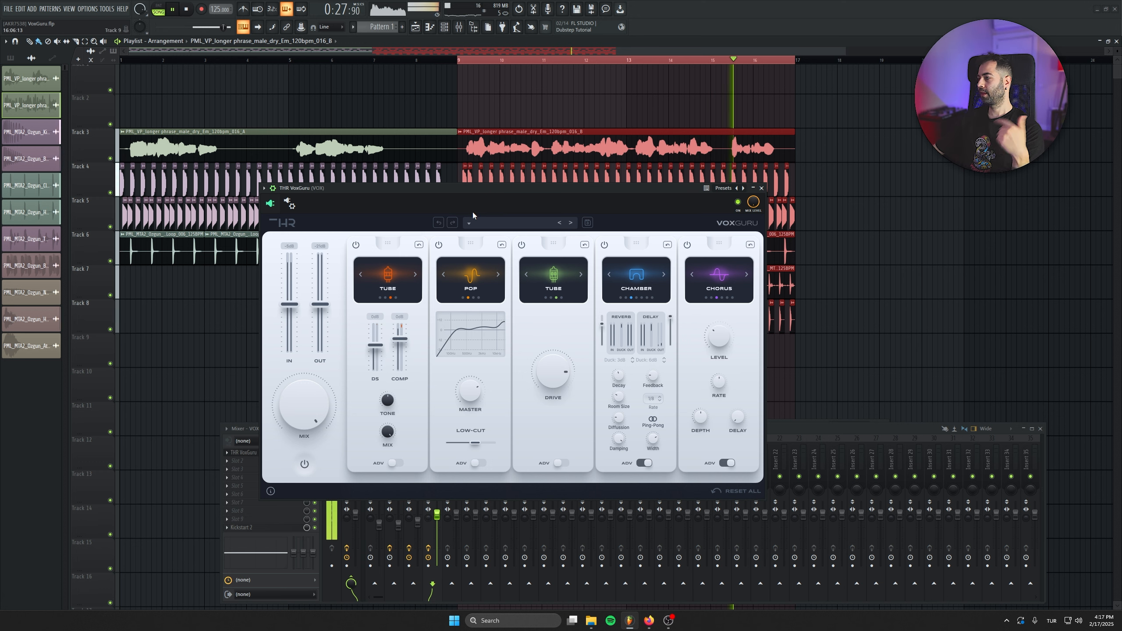
left_click(737, 202)
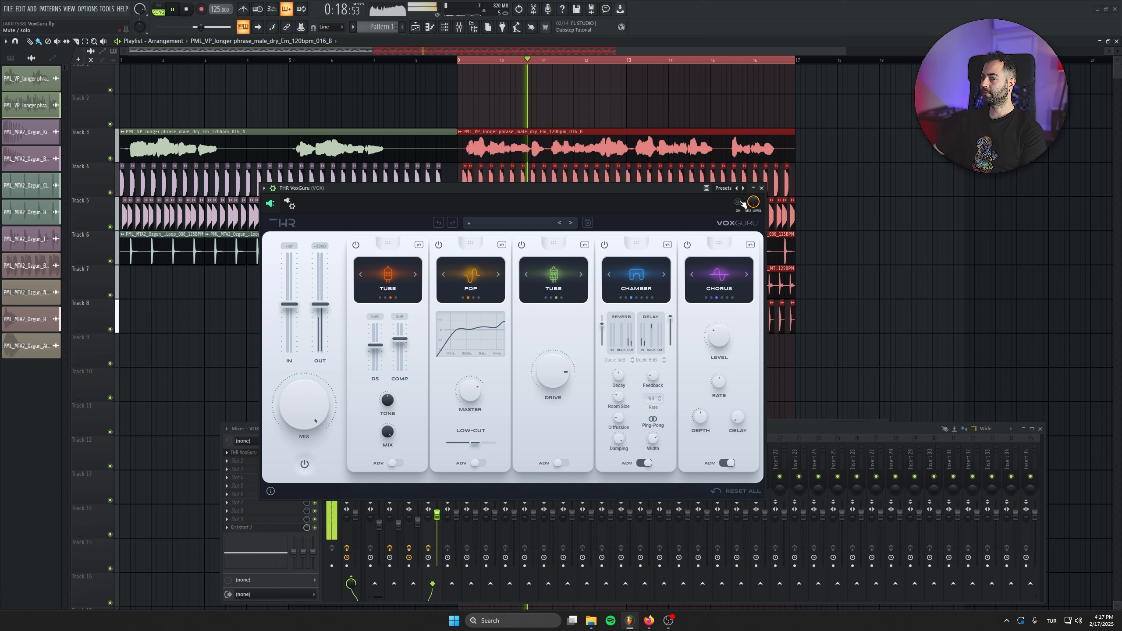
left_click(737, 202)
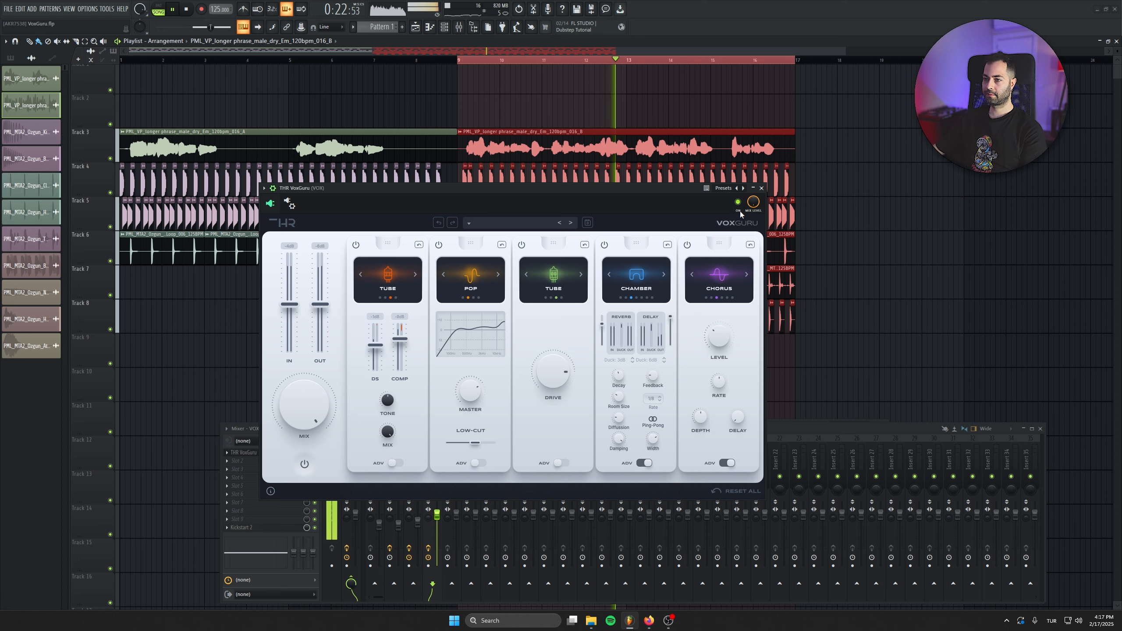
Lower the Chorus level to about 25%, save the project, and stop playback
left_click_drag(724, 340, 725, 352)
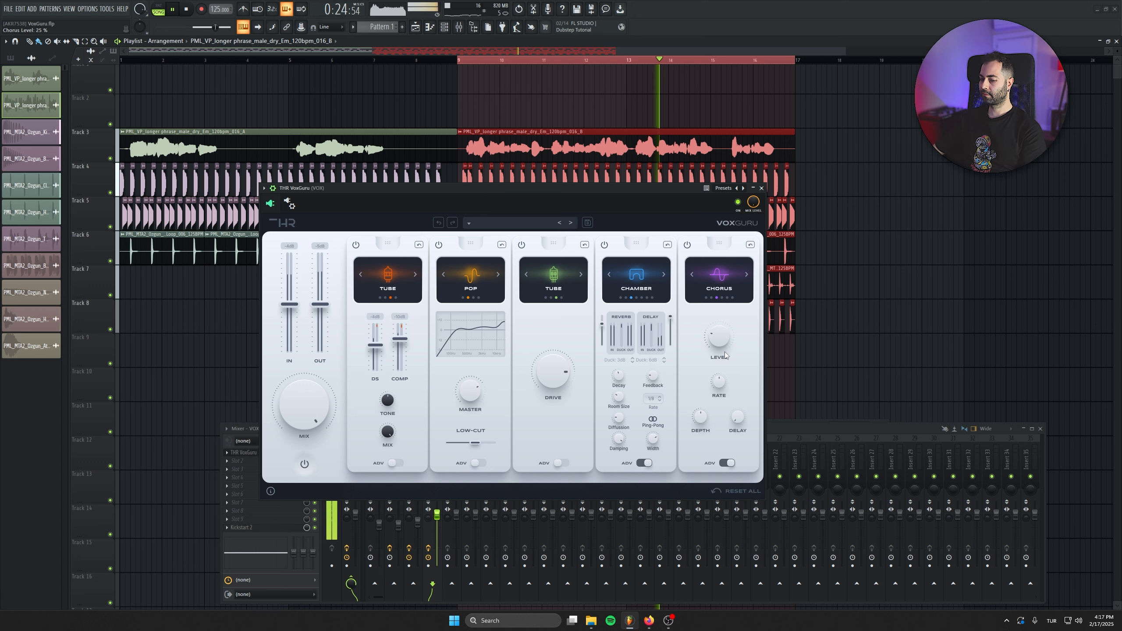
key("ctrl+s")
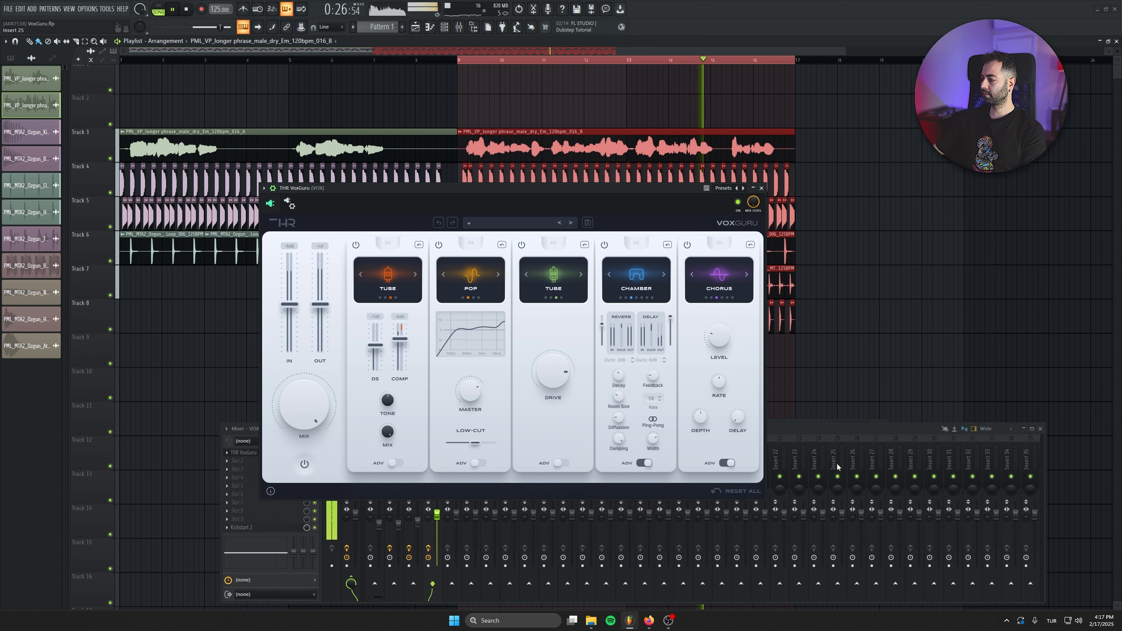
left_click(837, 428)
key("space")
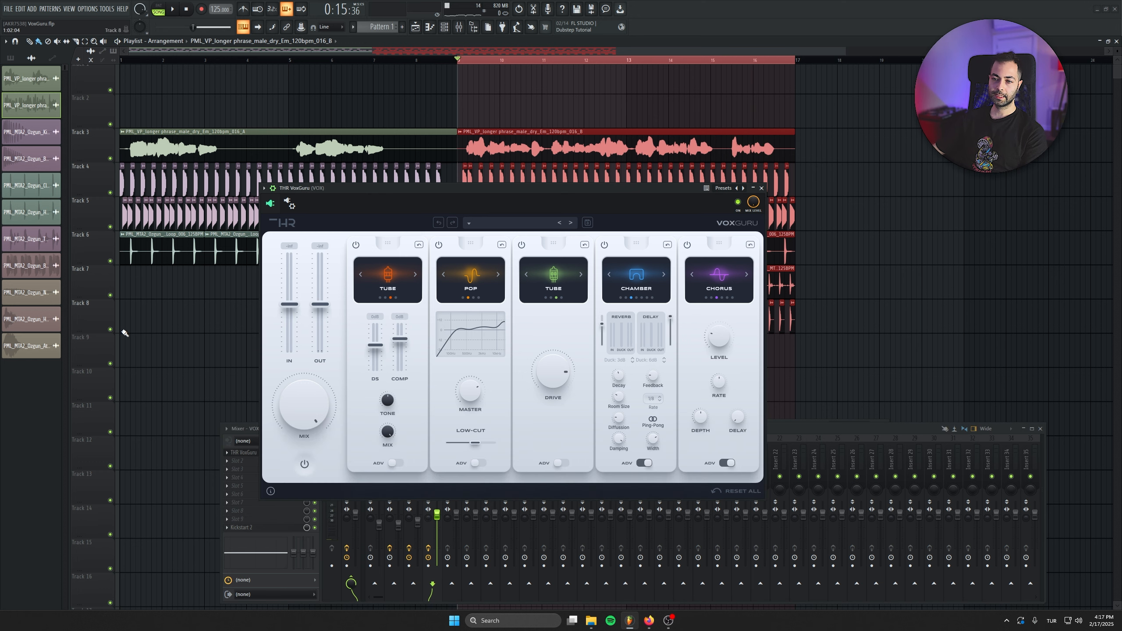
Bypass the original VoxGuru and copy it with its settings into slot 3 of the VOX mixer track, keeping only the copy's window open
left_click(237, 425)
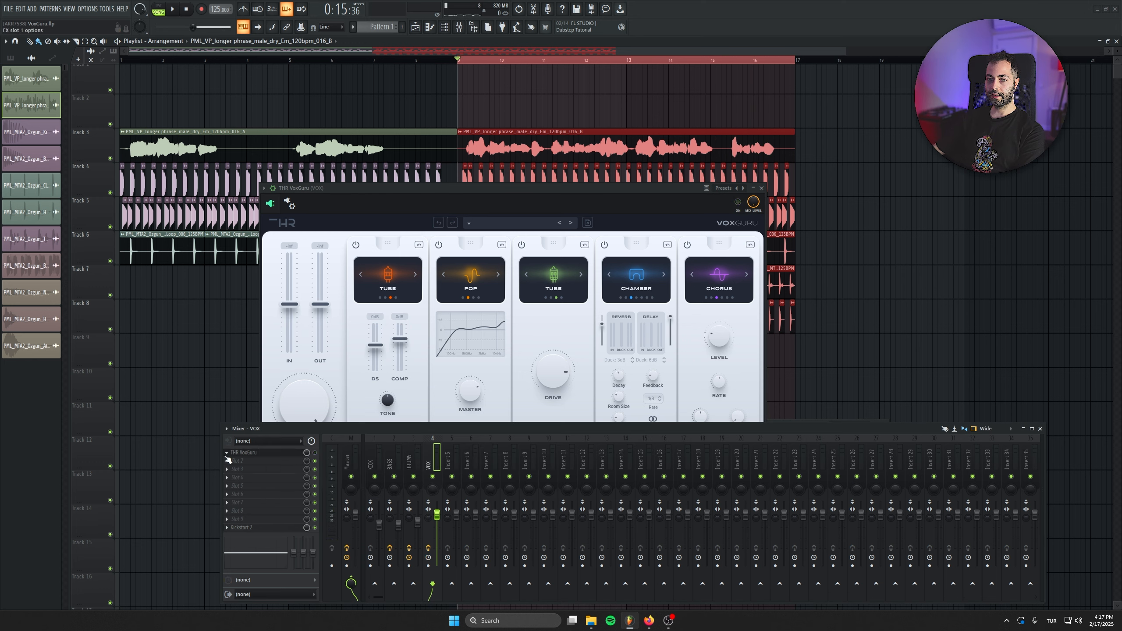
left_click_drag(228, 458, 258, 462)
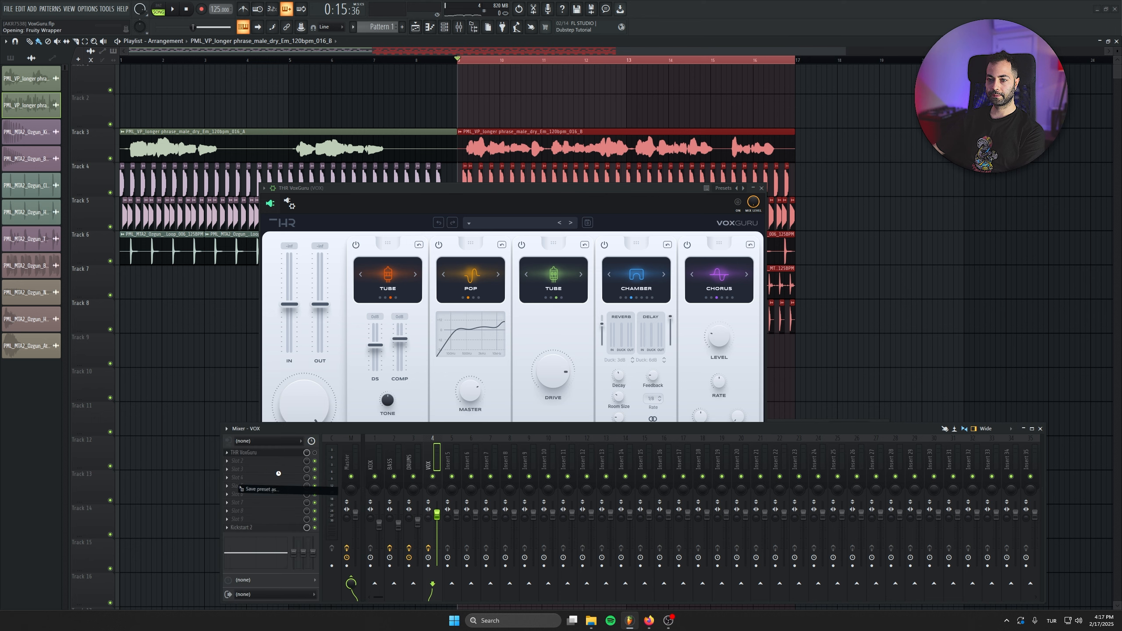
left_click(762, 188)
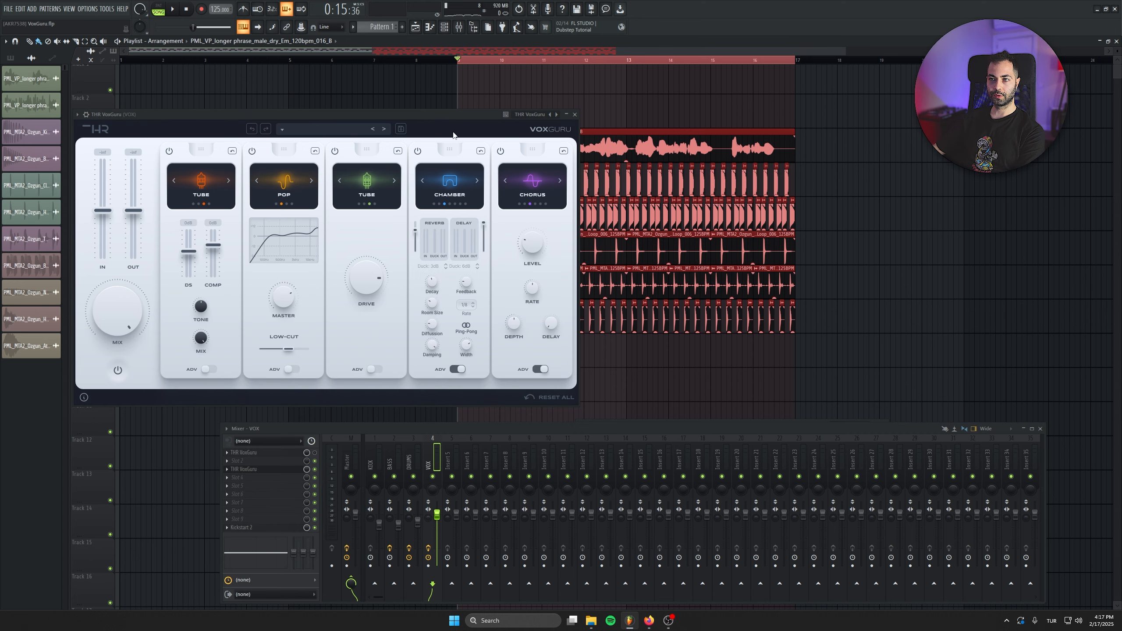
left_click_drag(446, 114, 742, 177)
Browse the preset categories, load the Subtle Phaser preset from FX, and play the vocal through it
left_click(614, 193)
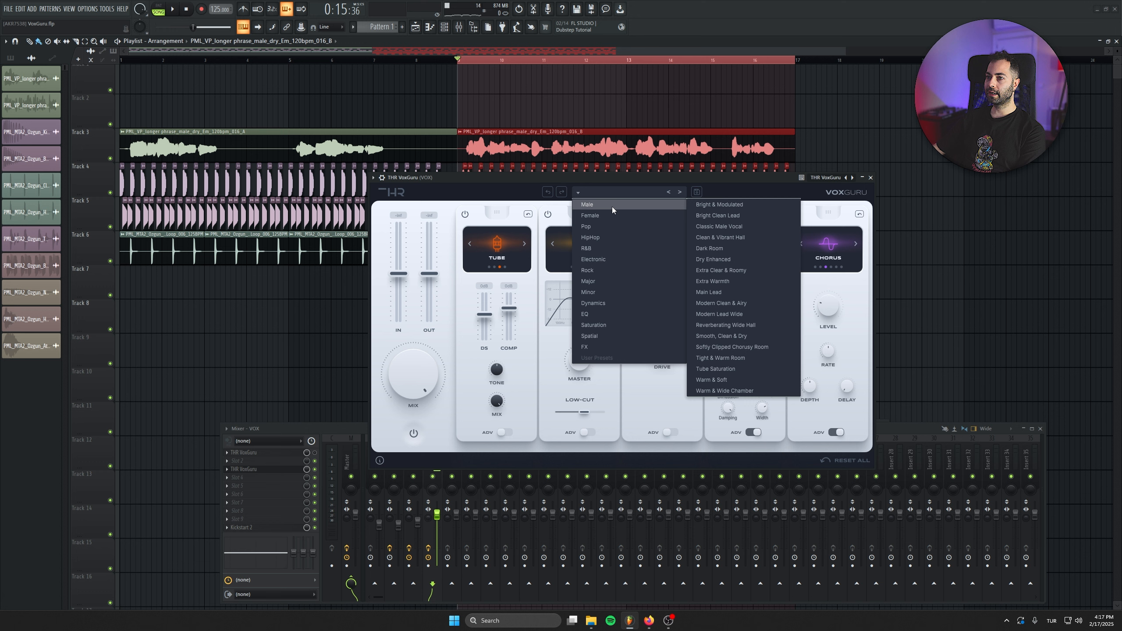
mouse_move(629, 227)
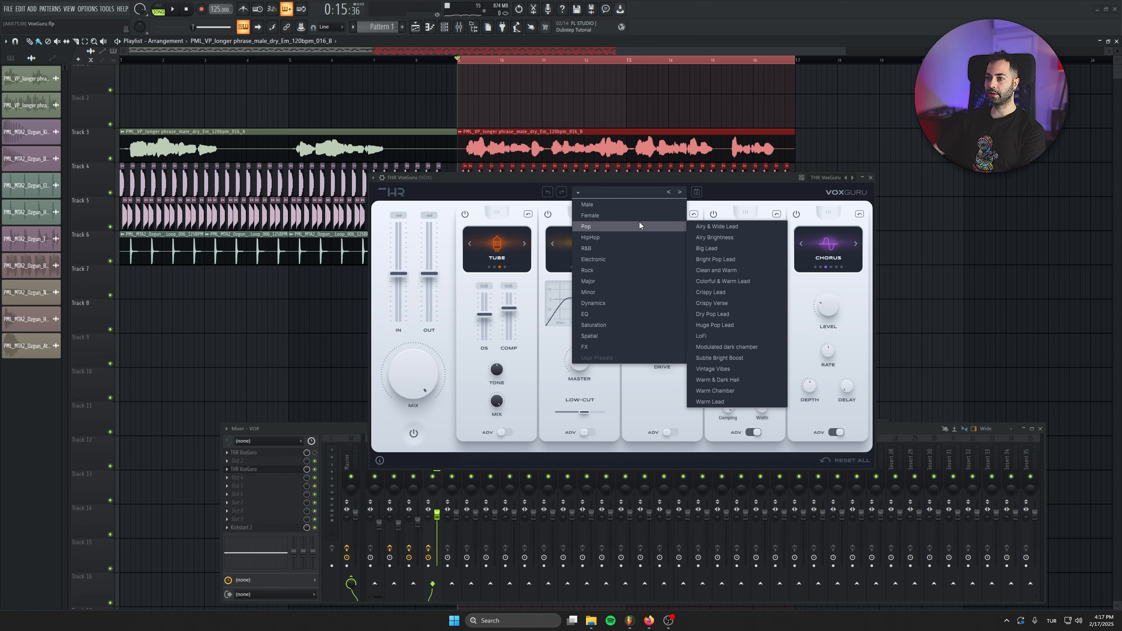
mouse_move(624, 347)
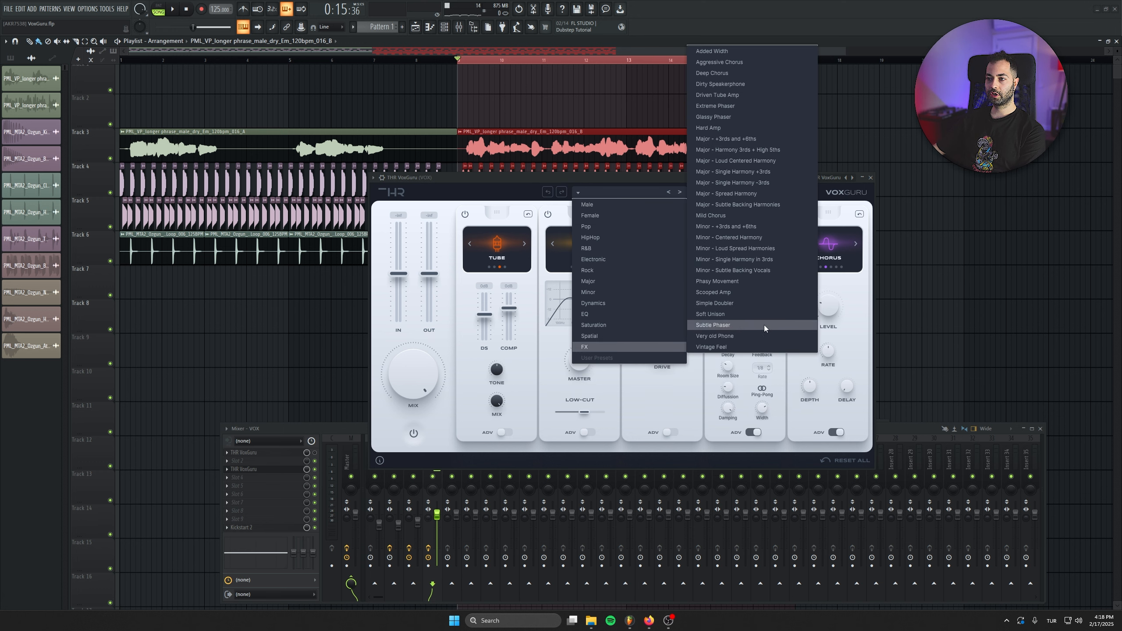
left_click(746, 324)
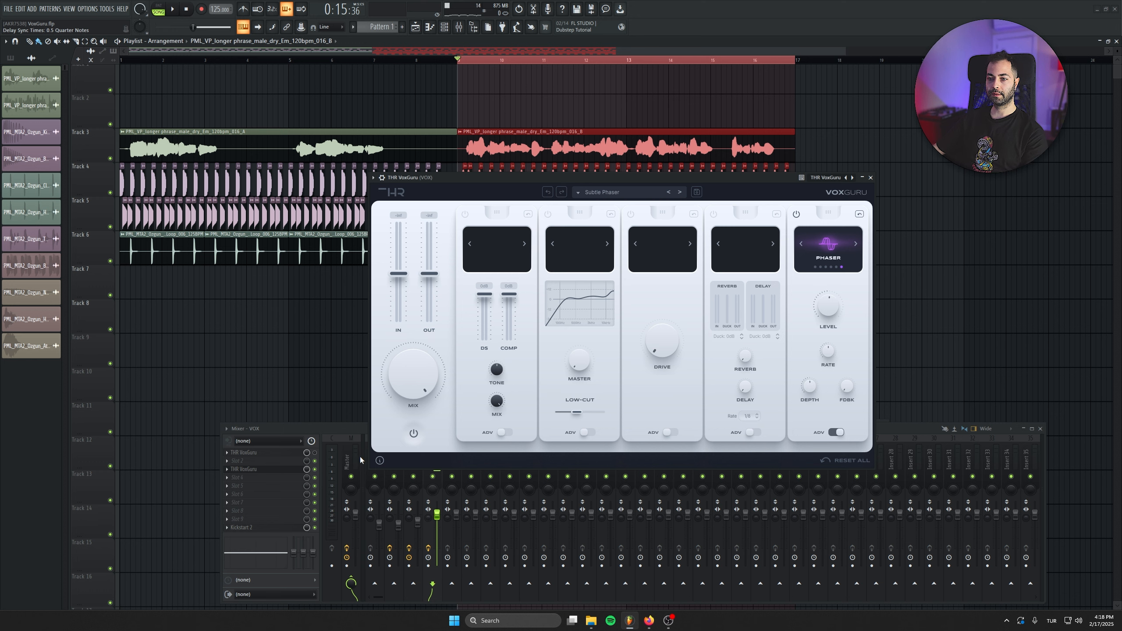
left_click(354, 426)
key("space")
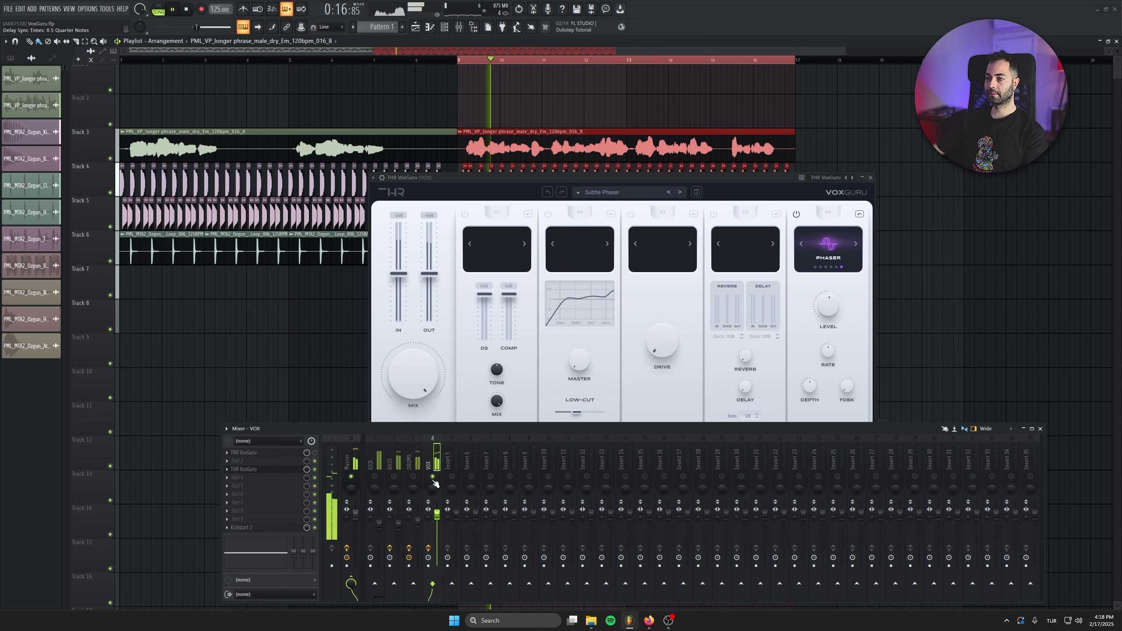
Load the Minor - Centered Harmony preset from the FX category, play the vocal through it, and stop playback
left_click_drag(622, 177, 522, 211)
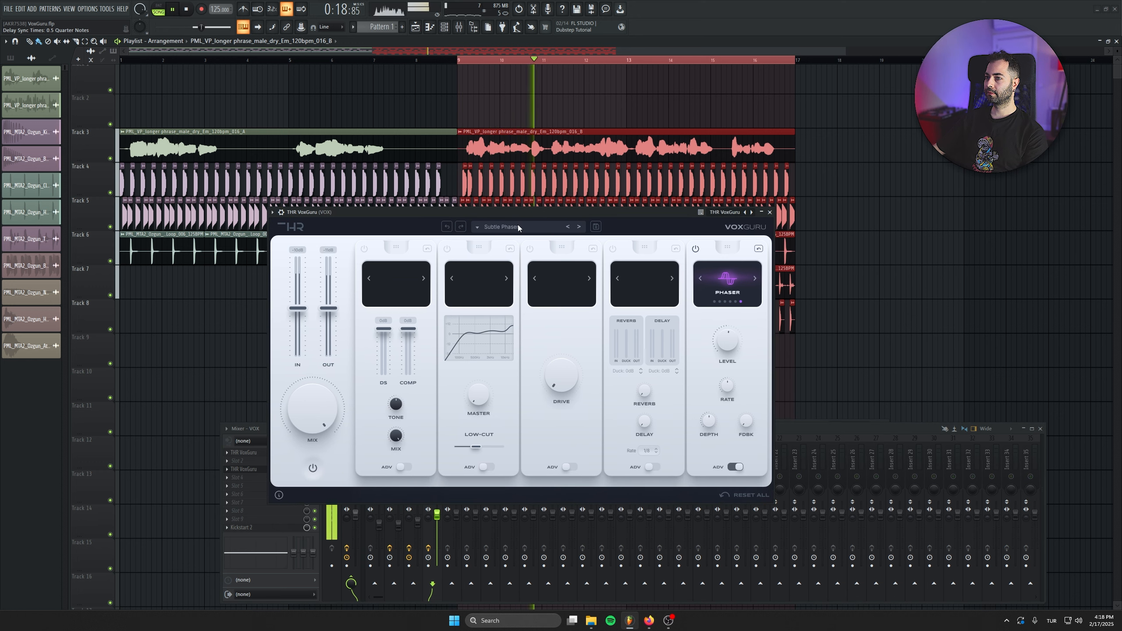
key("space")
left_click(518, 226)
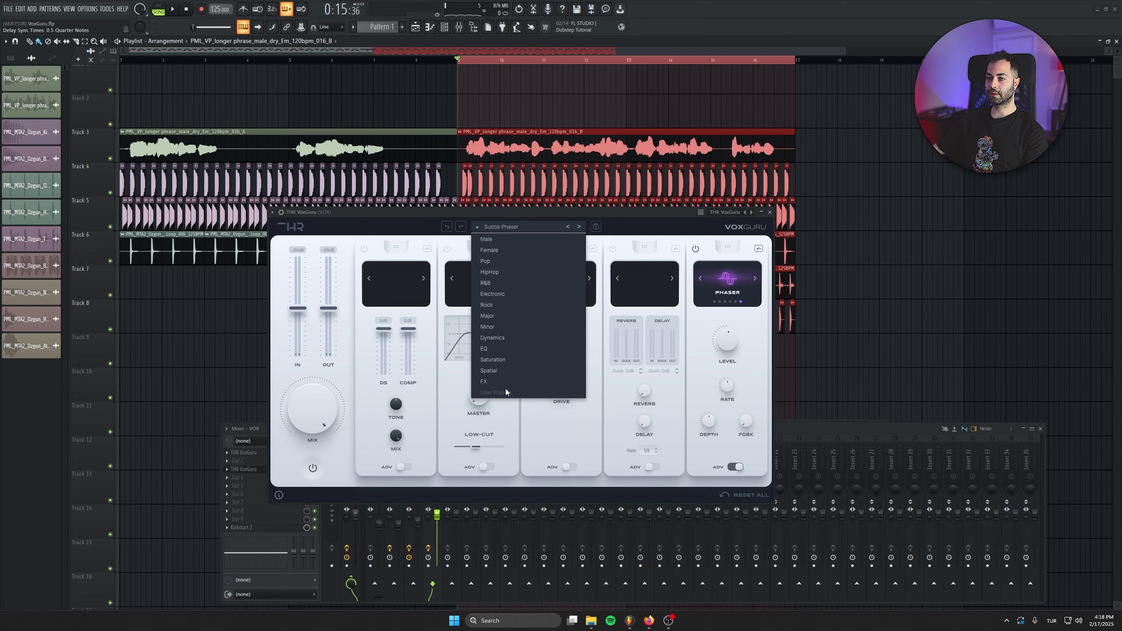
mouse_move(509, 383)
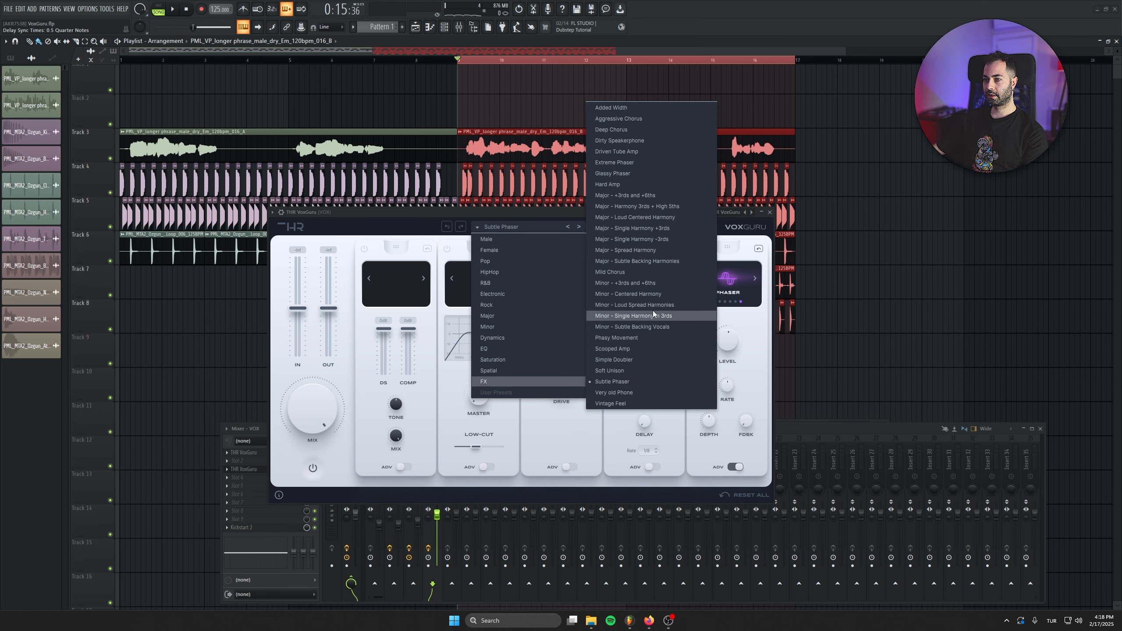
left_click(657, 296)
key("space")
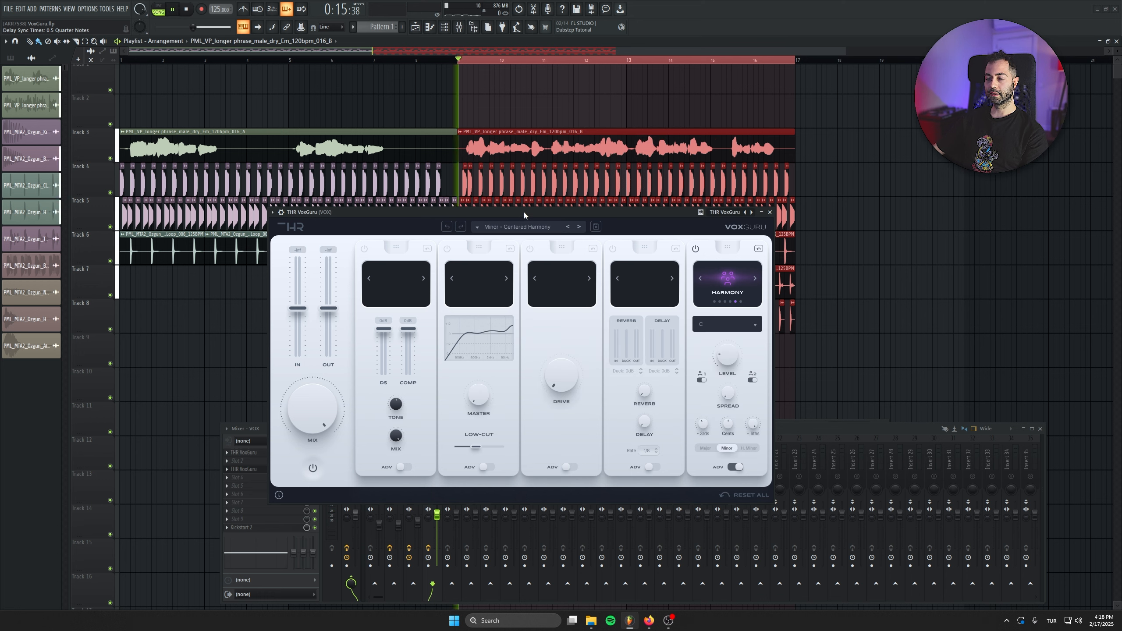
left_click_drag(524, 212, 531, 163)
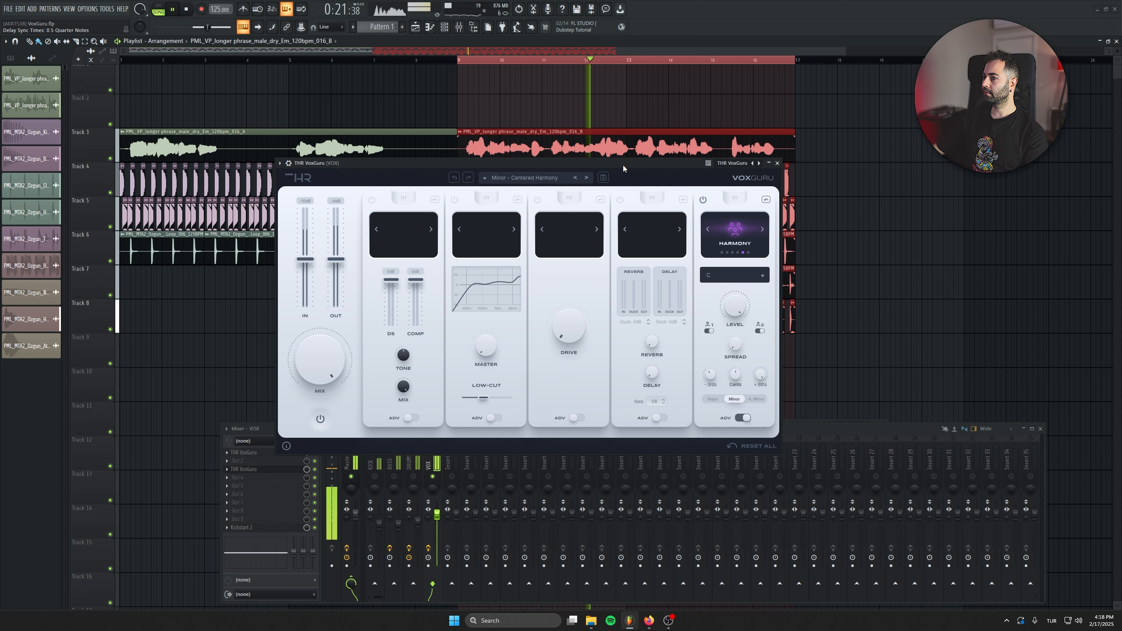
left_click_drag(622, 165, 592, 198)
key("space")
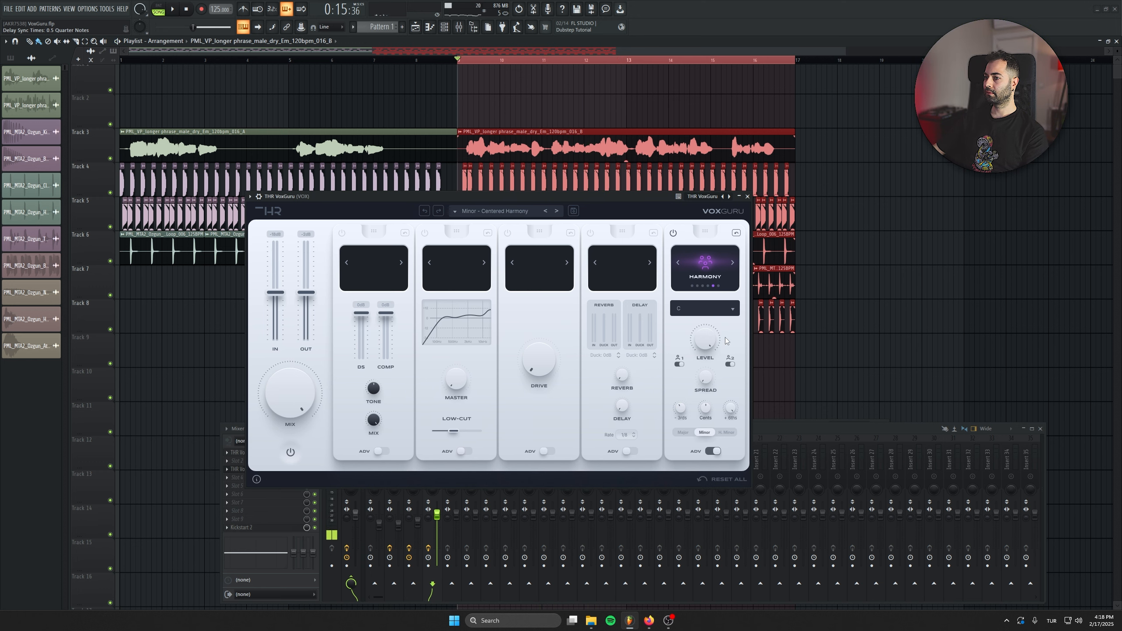
Open the original VoxGuru in slot 1 with it enabled, and play the vocal through both instances
left_click(788, 429)
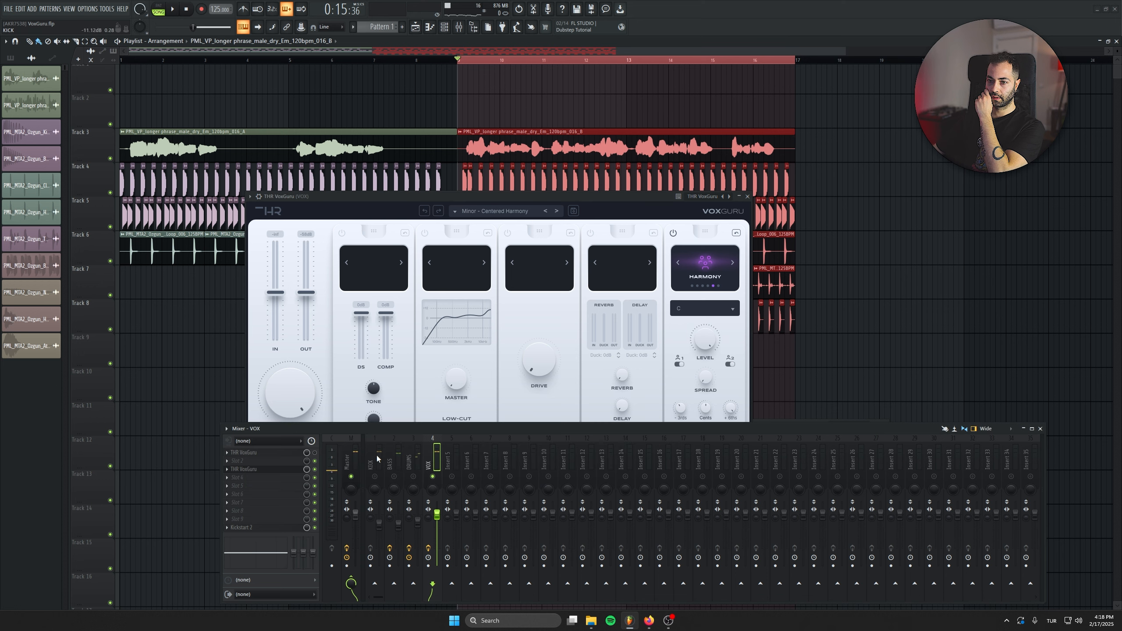
left_click(291, 455)
left_click(690, 245)
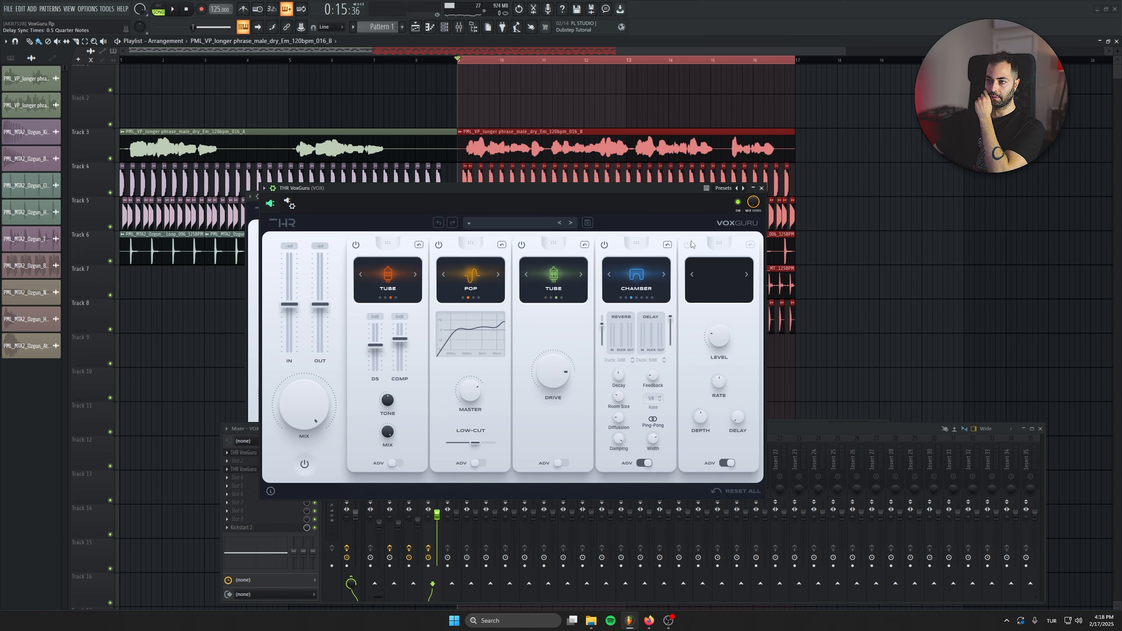
left_click_drag(665, 191, 562, 200)
key("space")
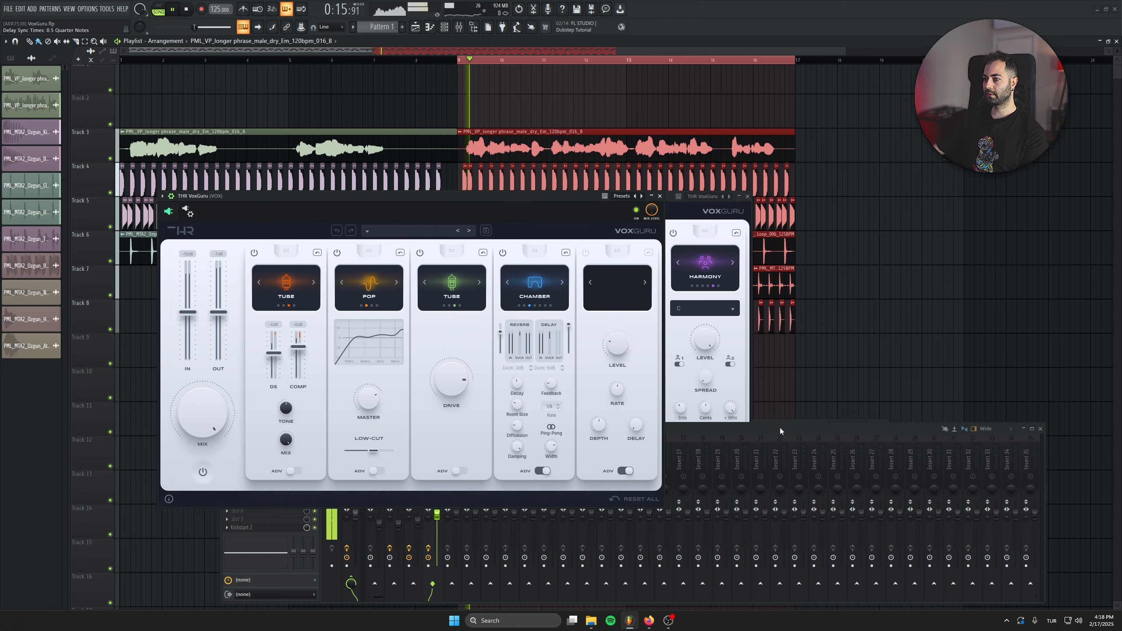
Adjust the Harmony level in the copied VoxGuru, unsolo the VOX track during playback, then stop and bypass the original instance
left_click(707, 339)
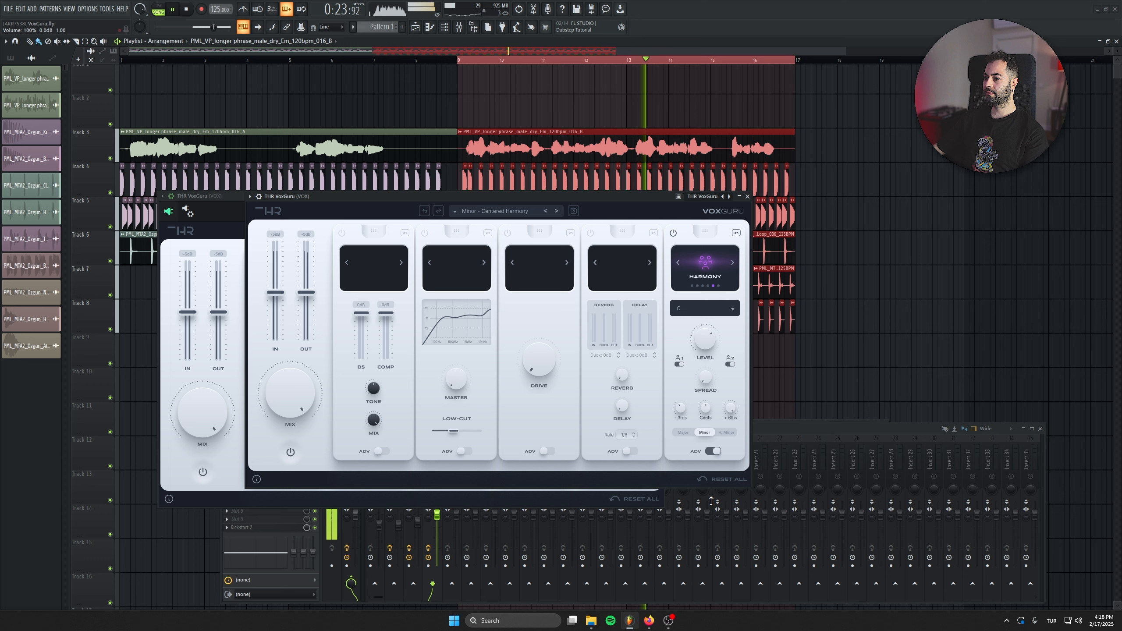
left_click(808, 473)
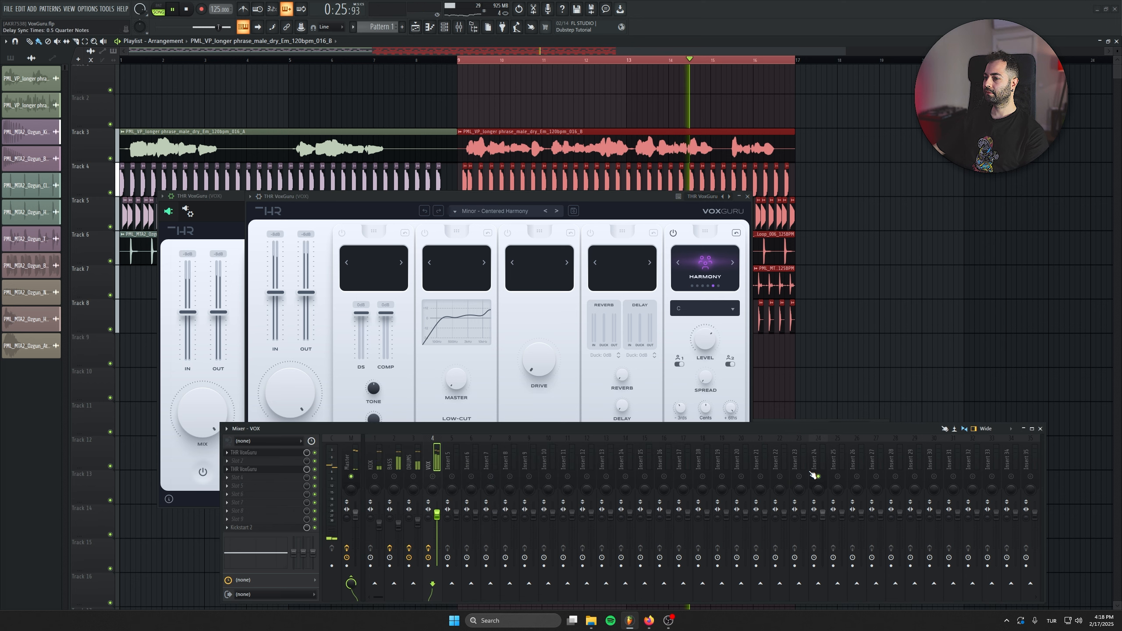
left_click(699, 379)
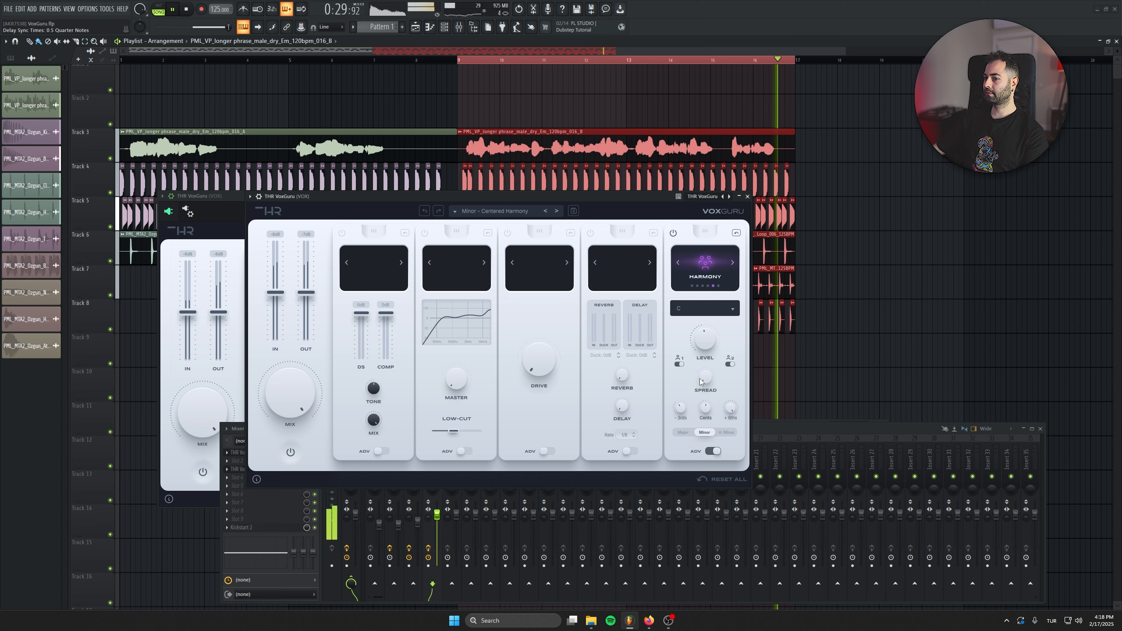
key("space")
left_click(317, 455)
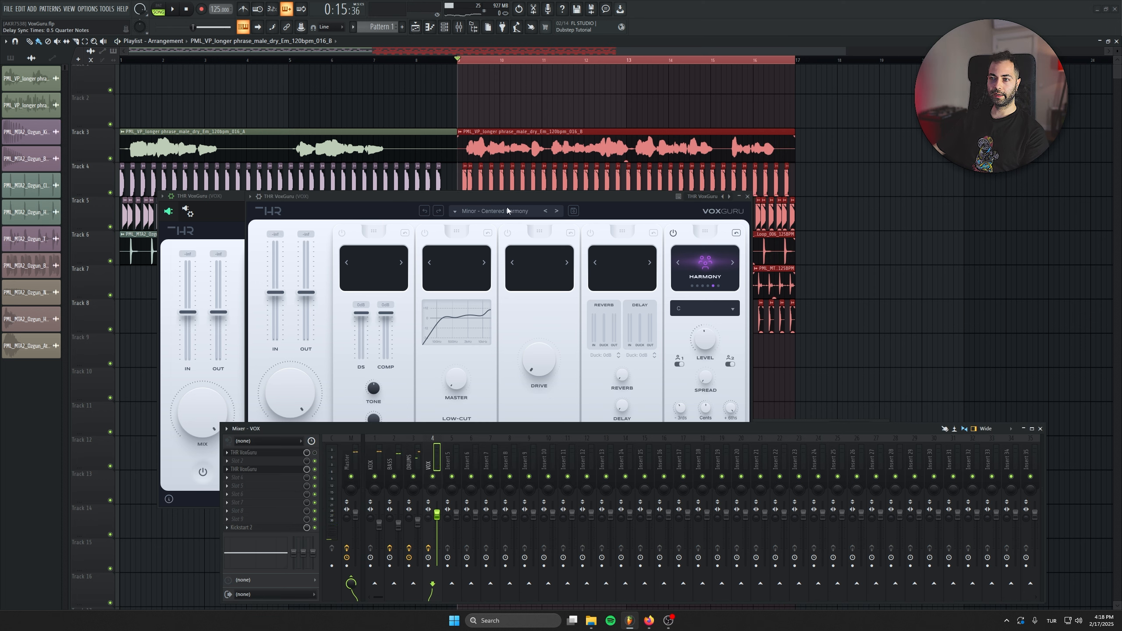
Close the original VoxGuru's window, load the Aggressive Chorus preset from FX in the copy, and start playback
left_click_drag(560, 193, 569, 212)
left_click(659, 197)
left_click(504, 231)
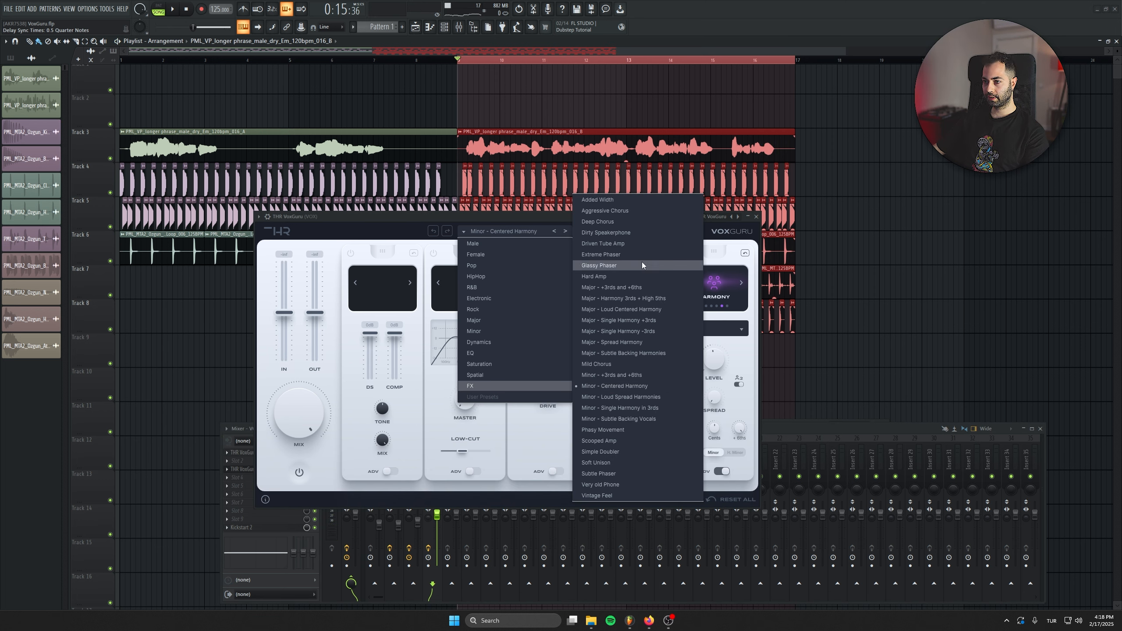
left_click(630, 210)
left_click_drag(610, 219, 599, 183)
key("space")
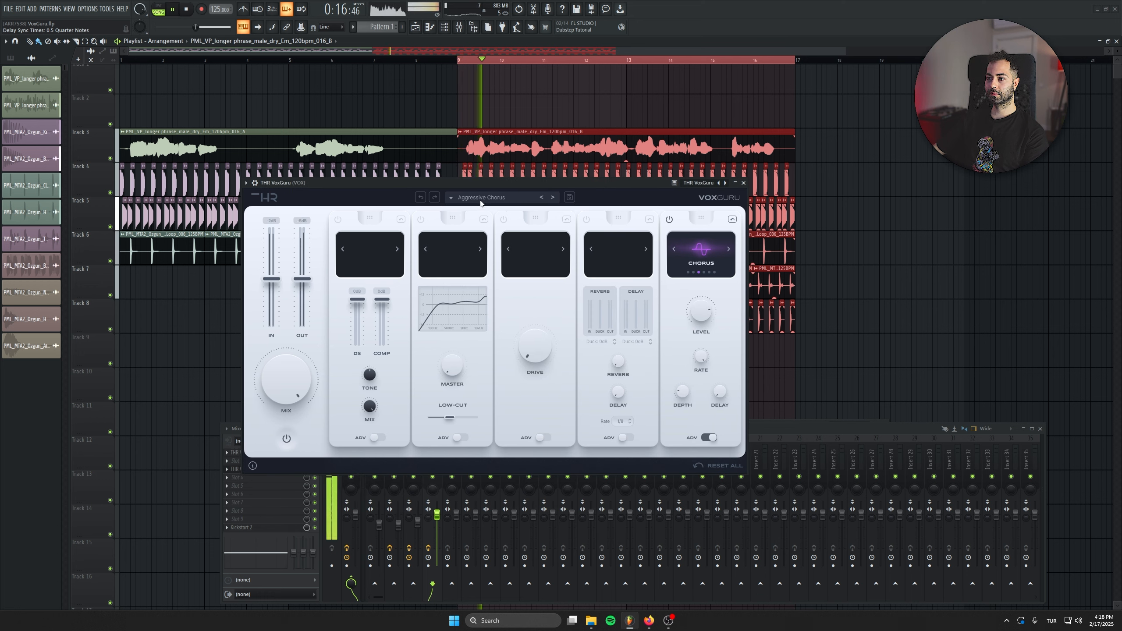
Load the Fm - Classic Lead 3rds preset from the Minor presets in F while the track plays
left_click(480, 197)
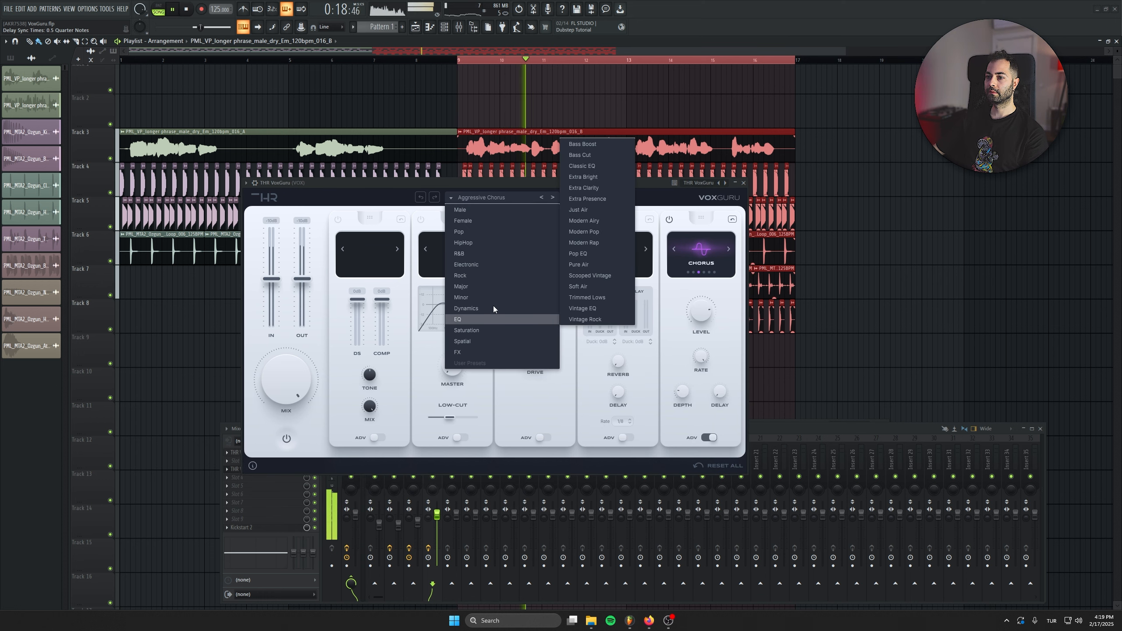
mouse_move(495, 300)
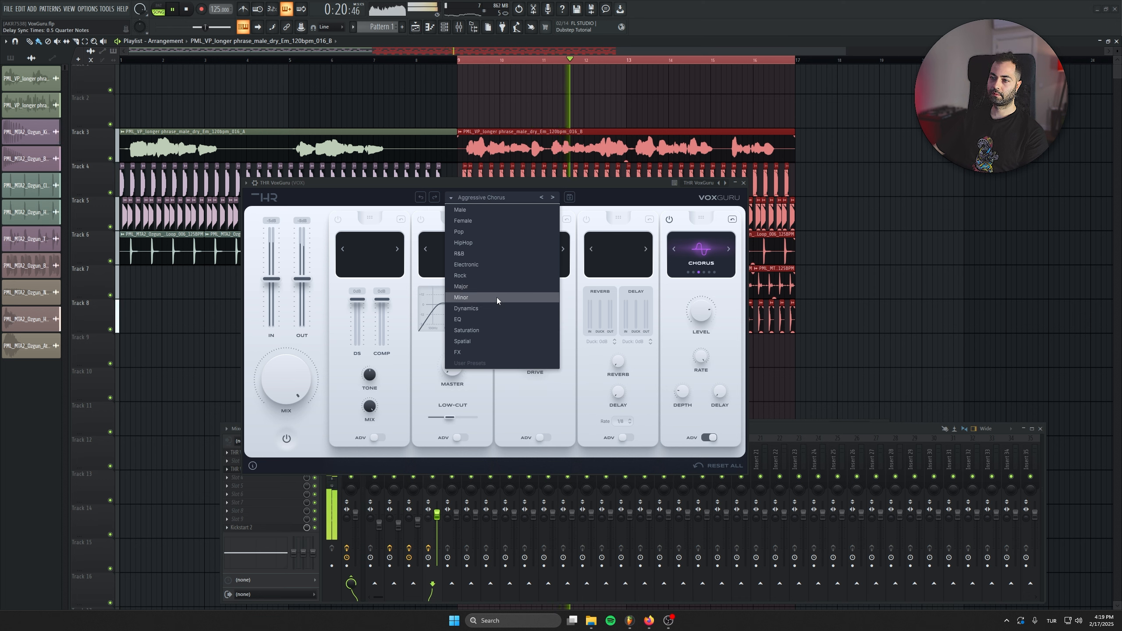
mouse_move(577, 354)
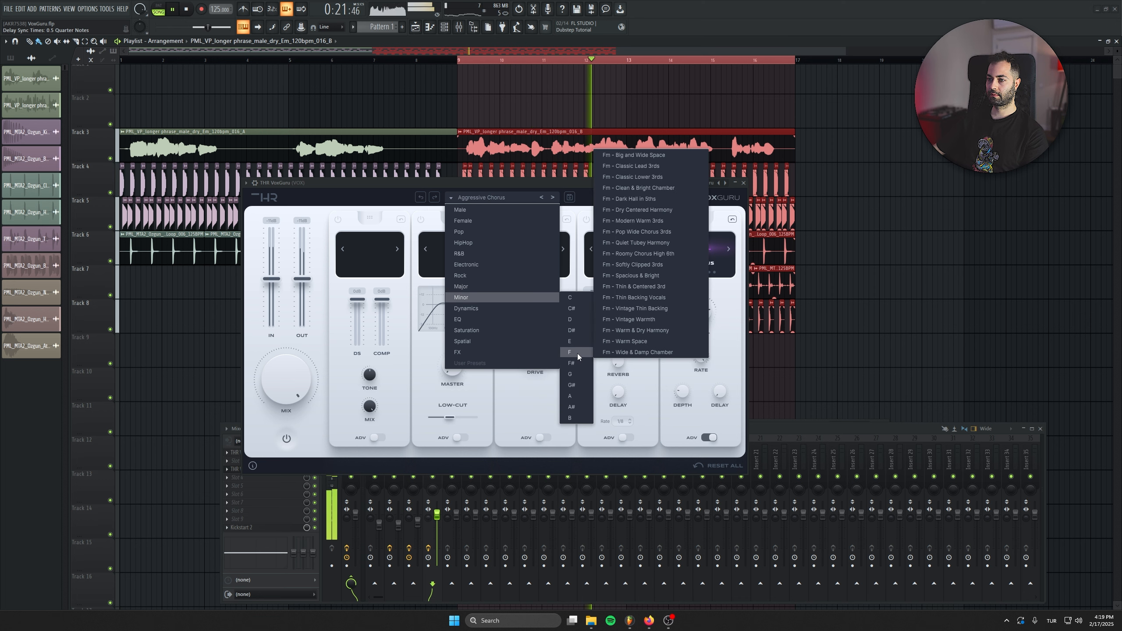
left_click(656, 167)
left_click_drag(598, 187, 598, 189)
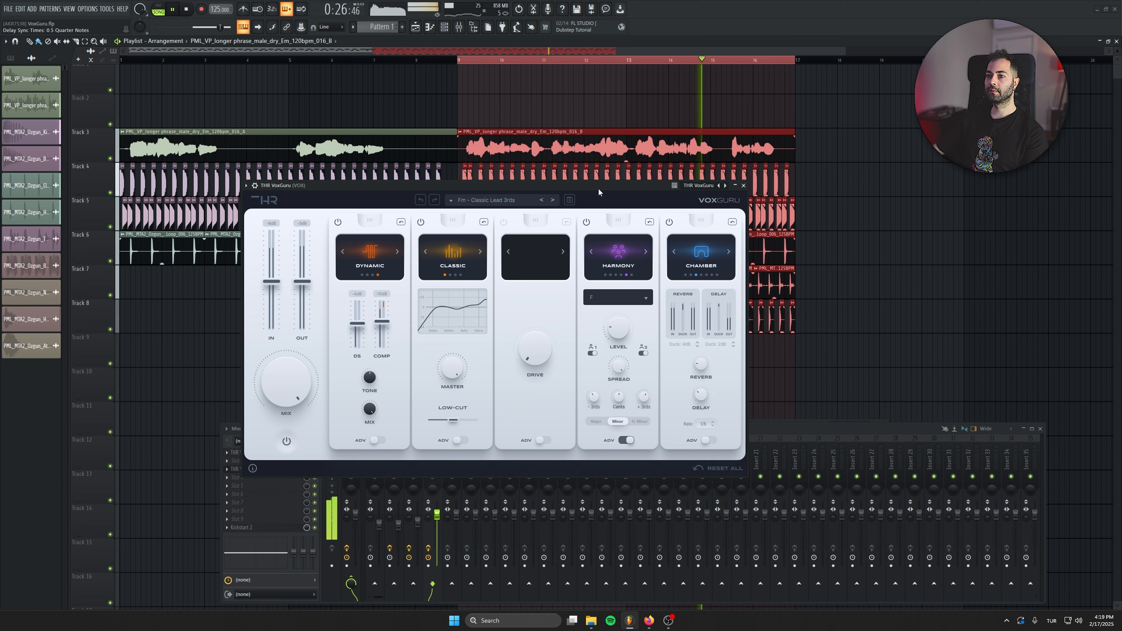
Audition the following F minor presets up to Fm - Clean & Bright Chamber, stop playback, and reopen the preset list
left_click(551, 200)
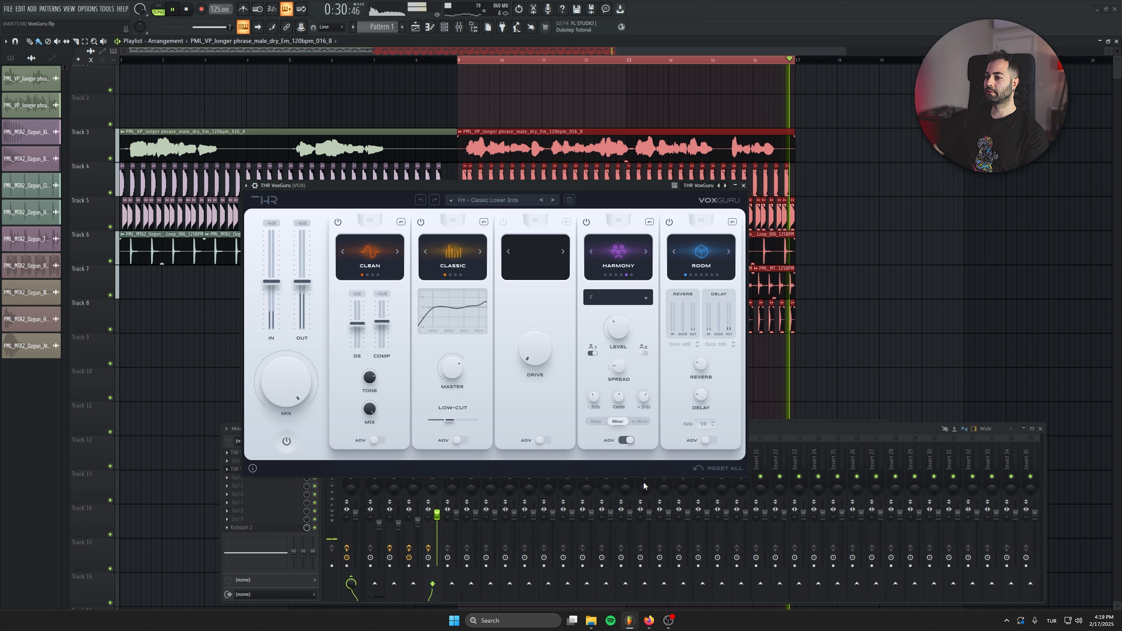
left_click(553, 200)
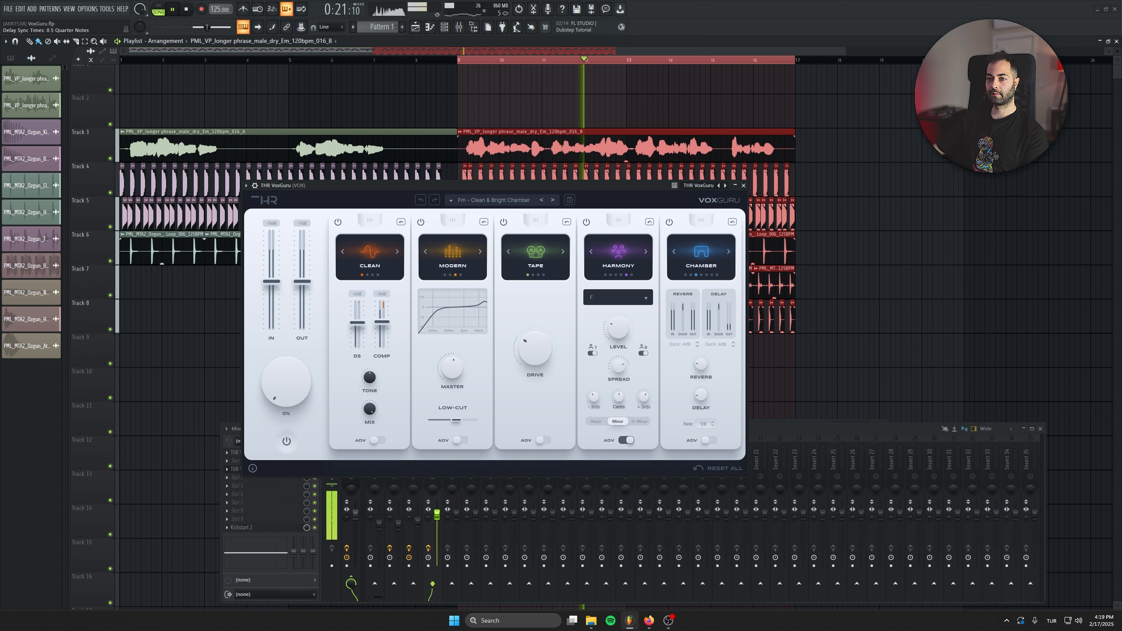
key("space")
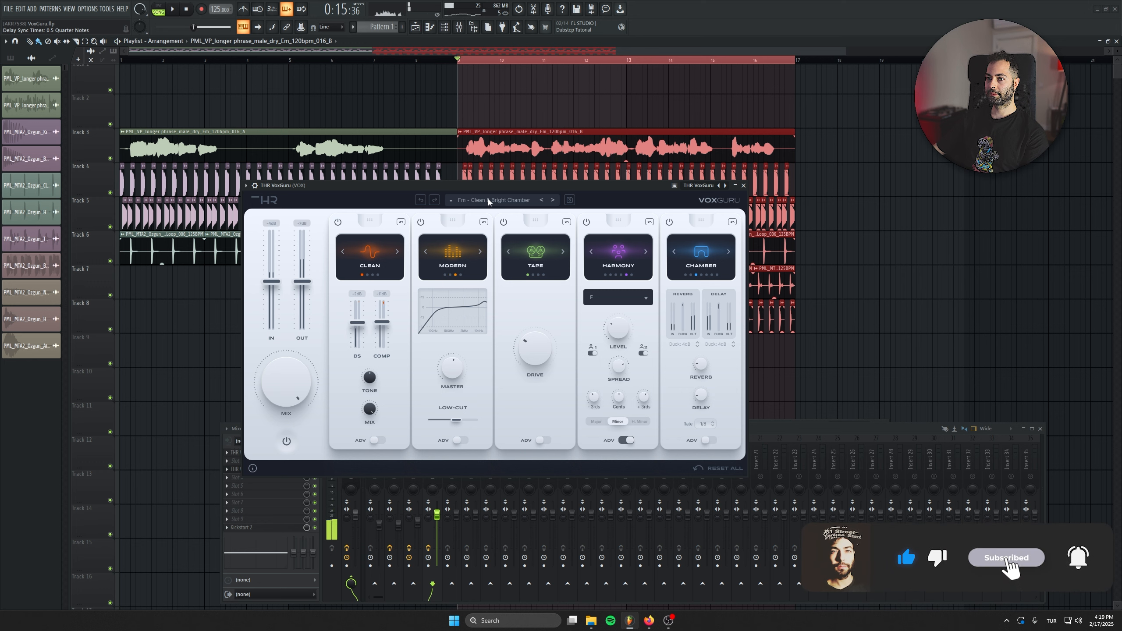
left_click(486, 200)
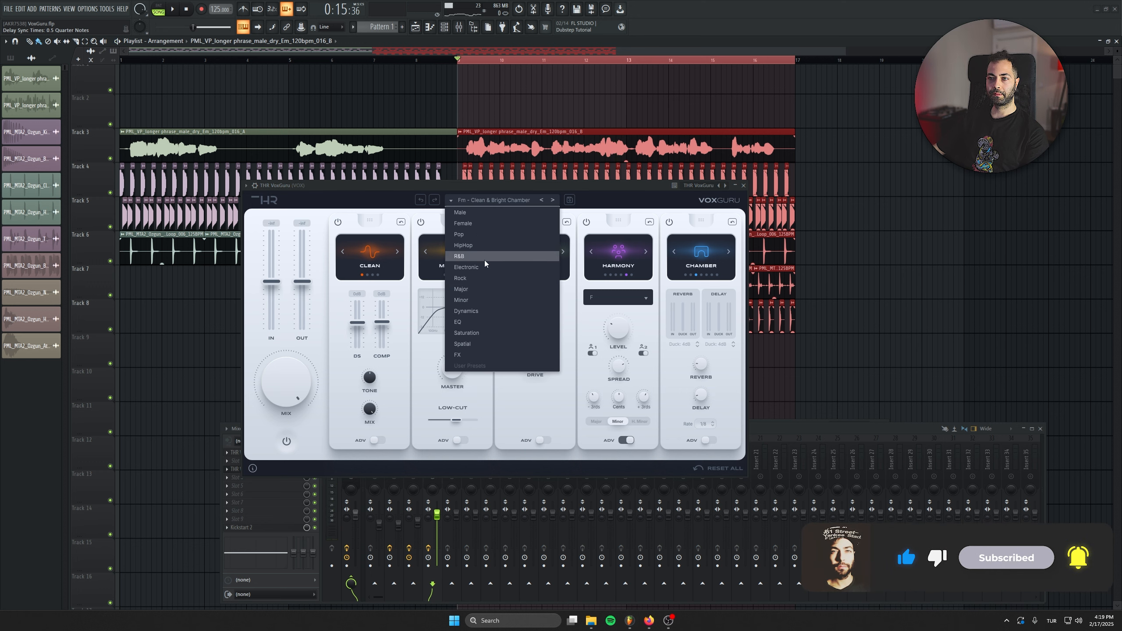